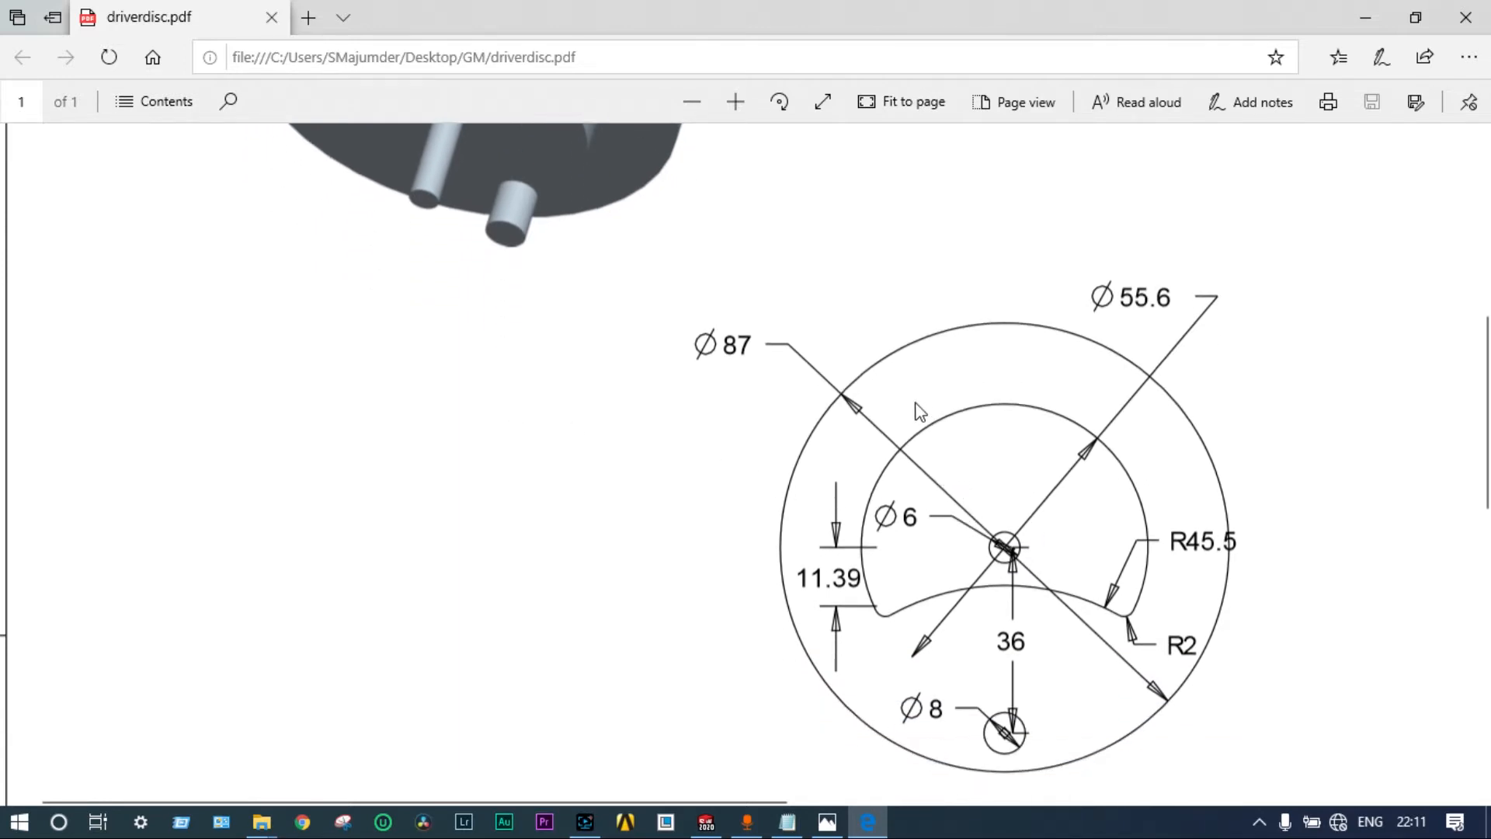
Step: View the disc dimensions in driverdisc.pdf, switch to SOLIDWORKS and create a new part document
{"action": "scroll", "coordinate": [957, 509], "scroll_direction": "down", "scroll_amount": 2}
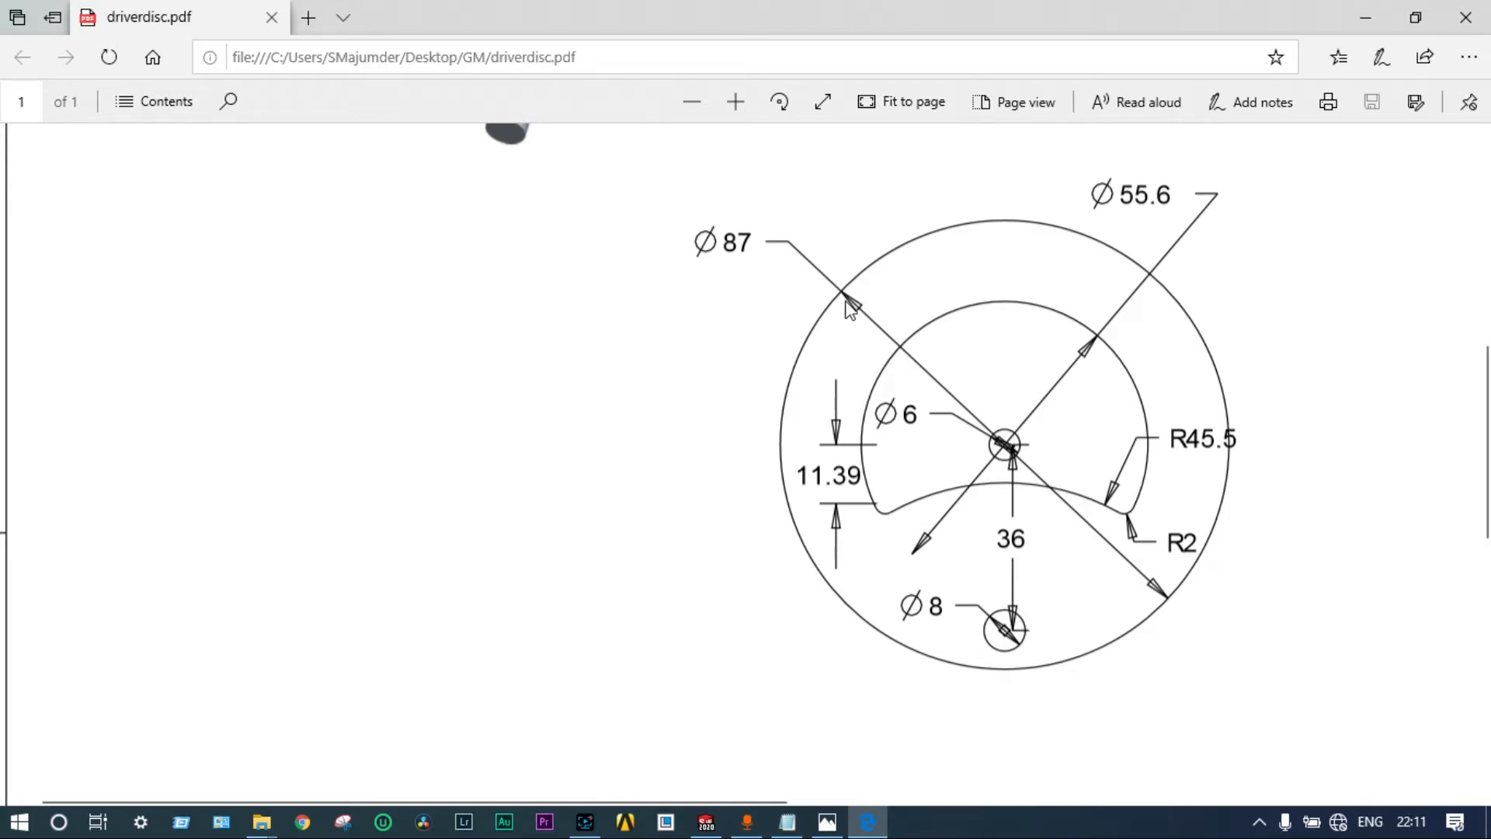
{"action": "left_click", "coordinate": [1368, 27]}
{"action": "left_click", "coordinate": [269, 25]}
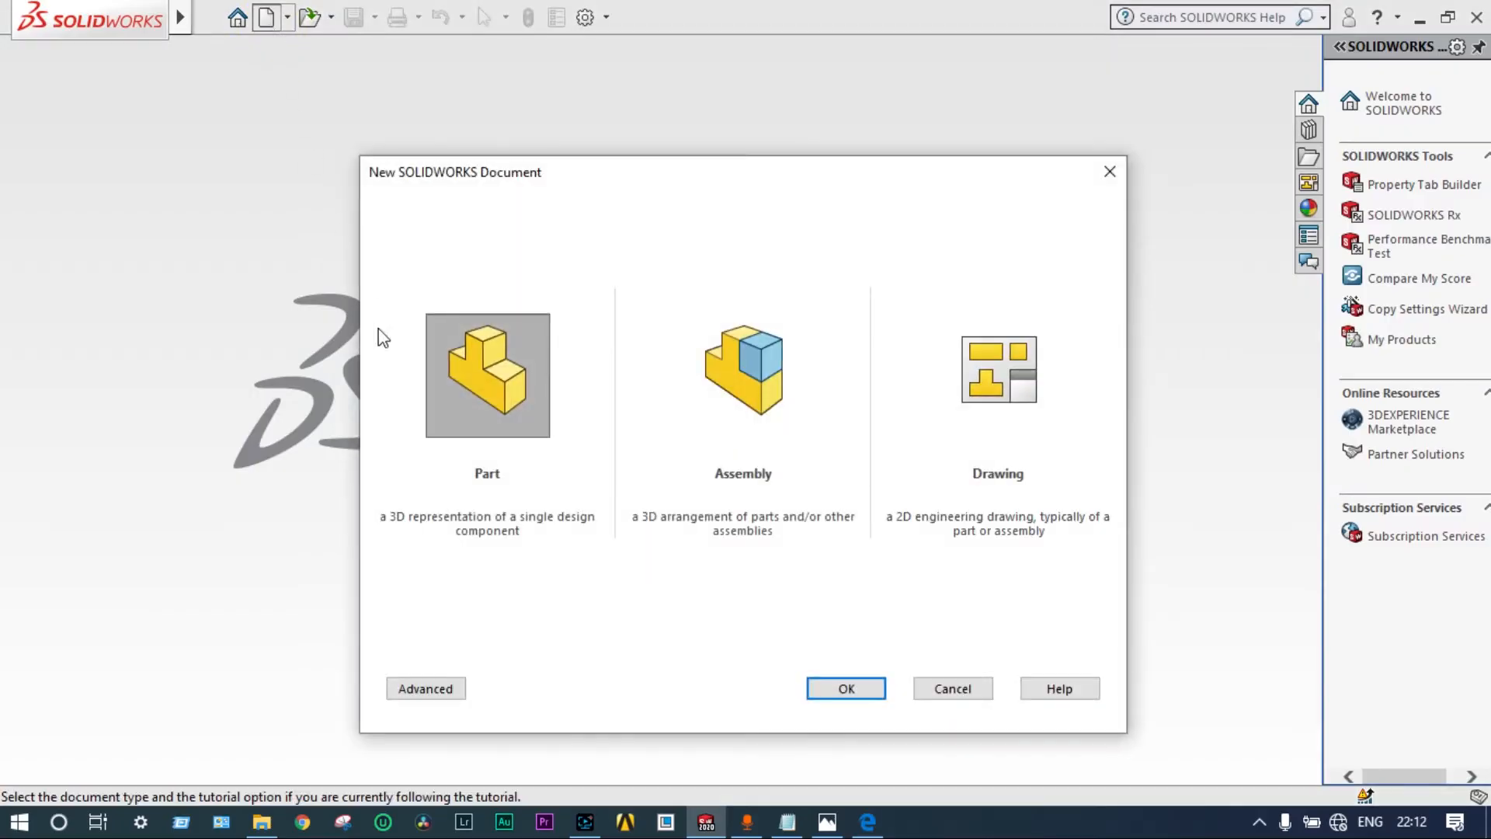
{"action": "left_click", "coordinate": [828, 688]}
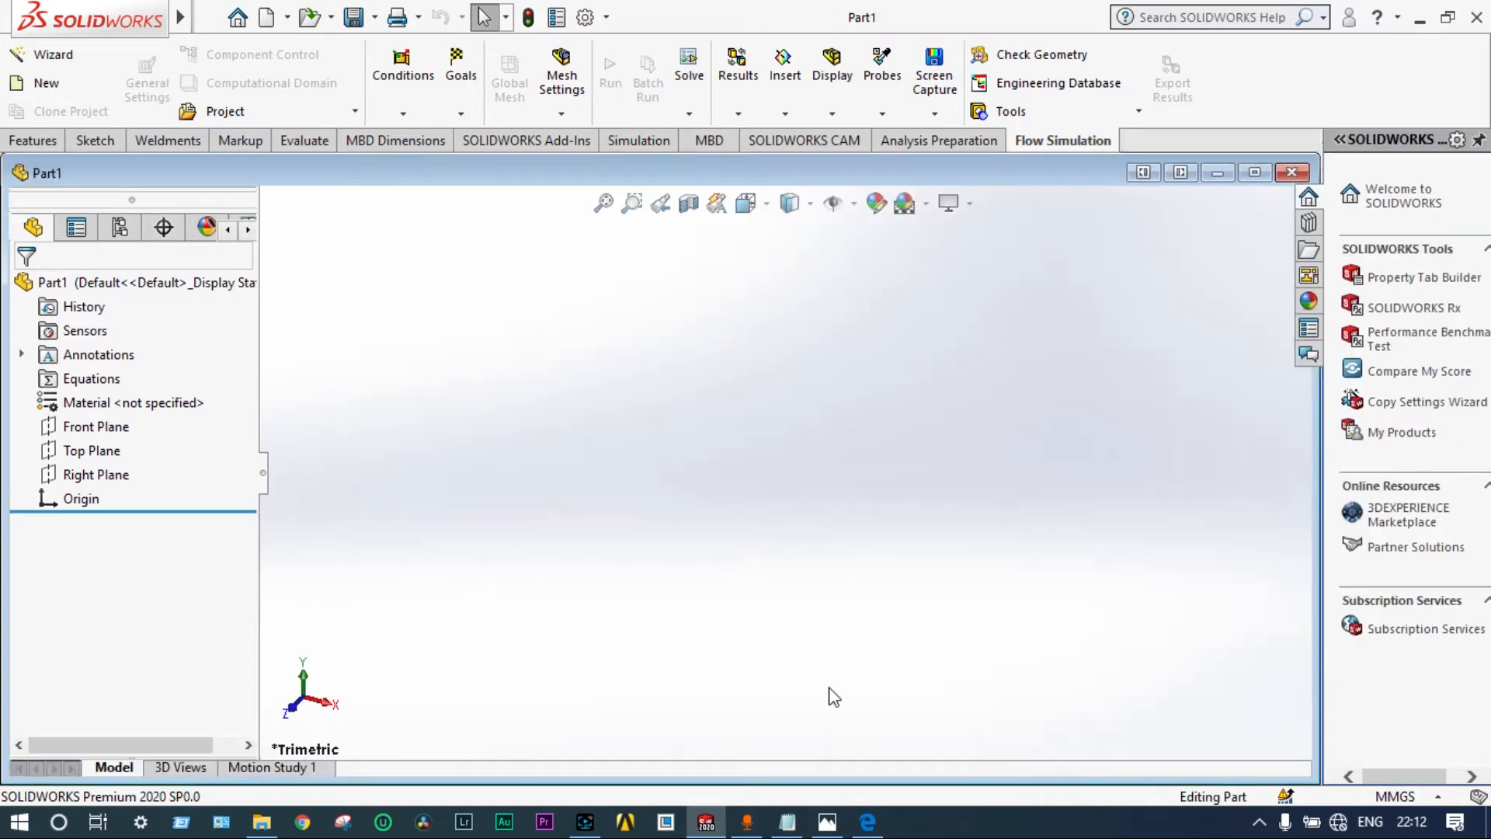
Step: Sketch a horizontal centerline through the origin on the Top Plane and extend its left end to about 150 mm from the origin
{"action": "mouse_move", "coordinate": [867, 822]}
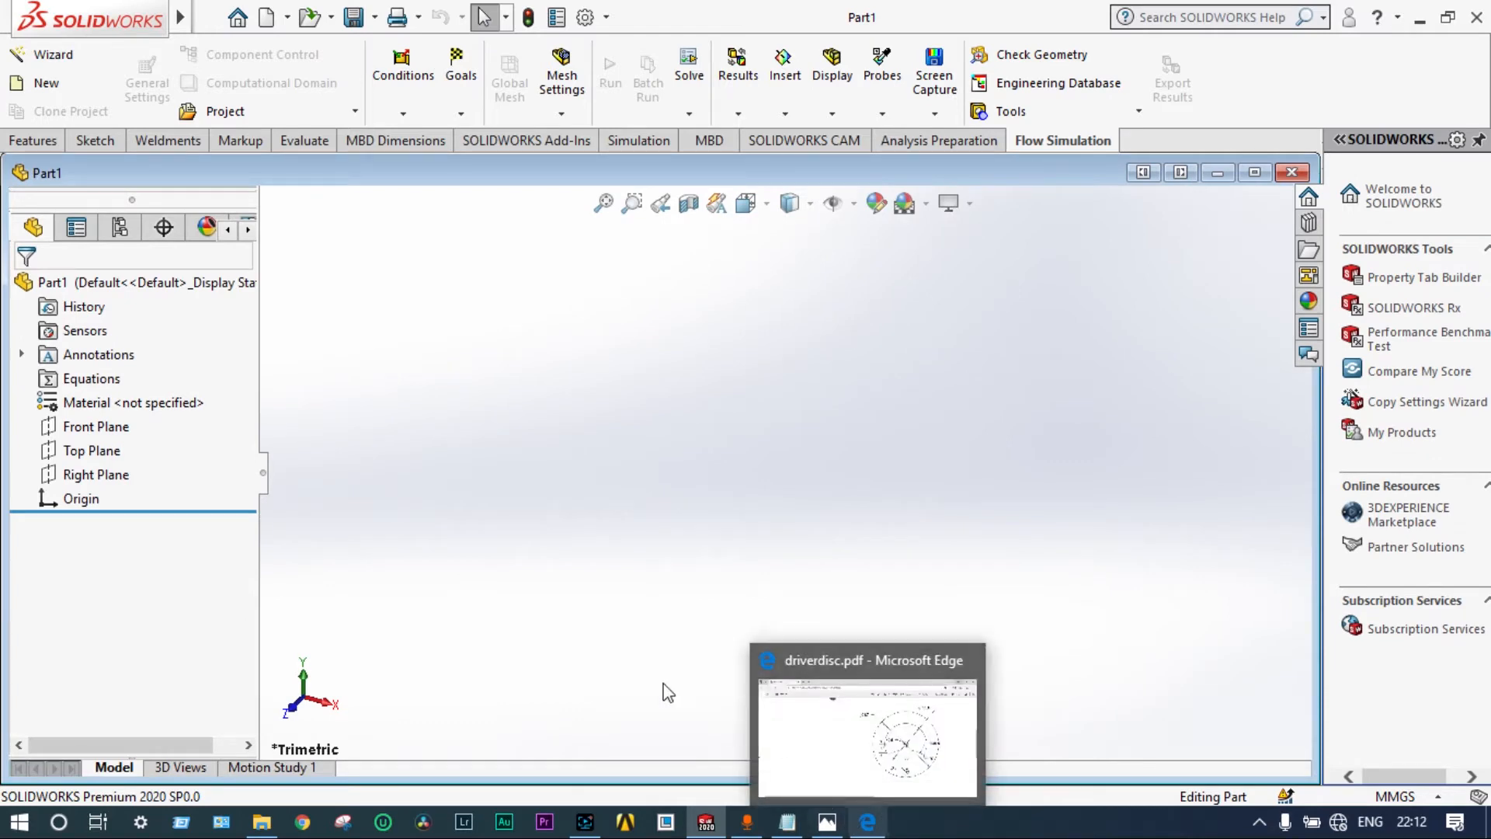
{"action": "left_click", "coordinate": [117, 450]}
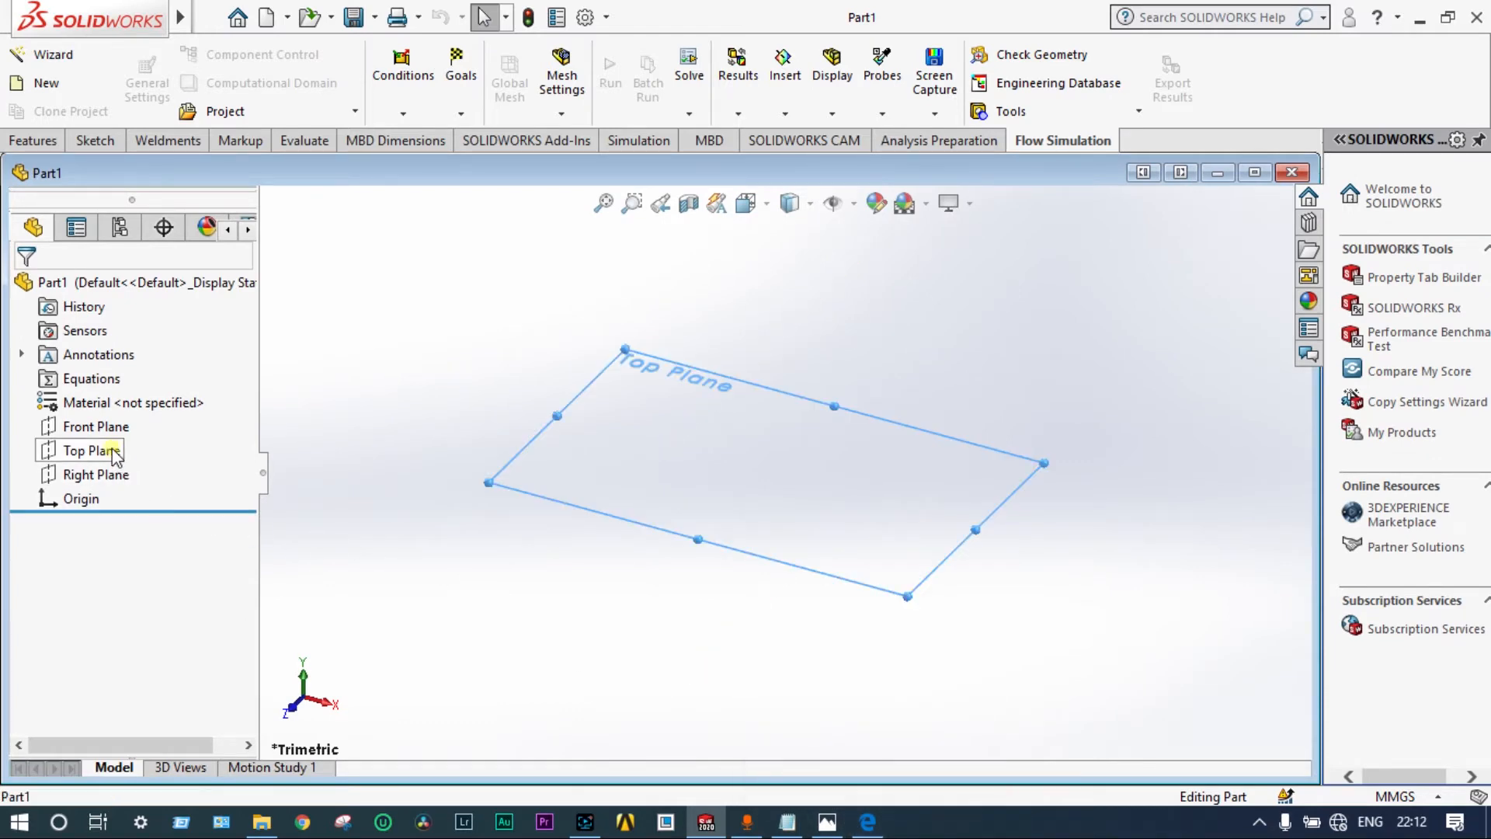
{"action": "left_click", "coordinate": [198, 415]}
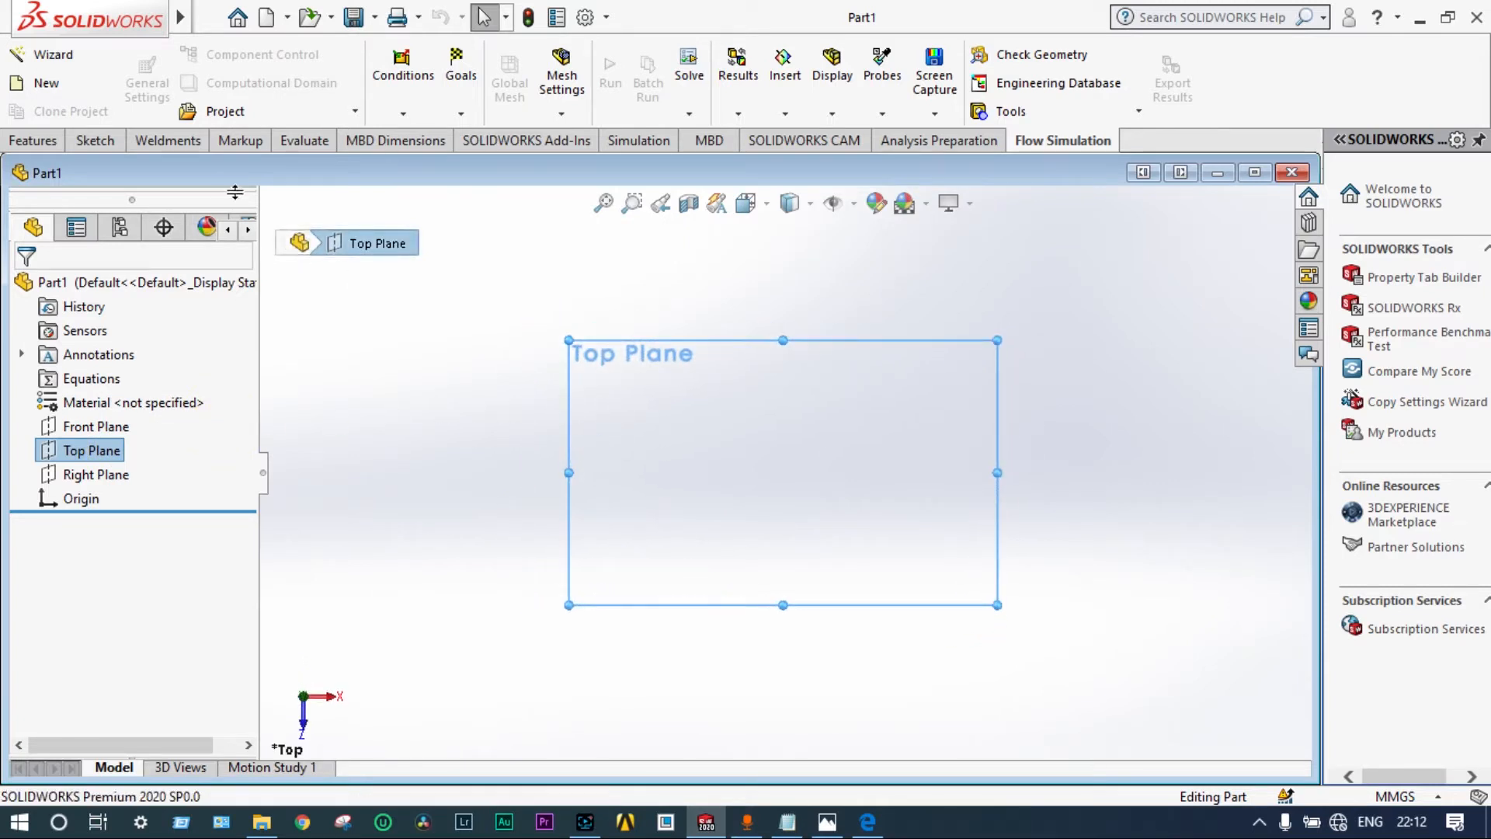
{"action": "left_click", "coordinate": [105, 140]}
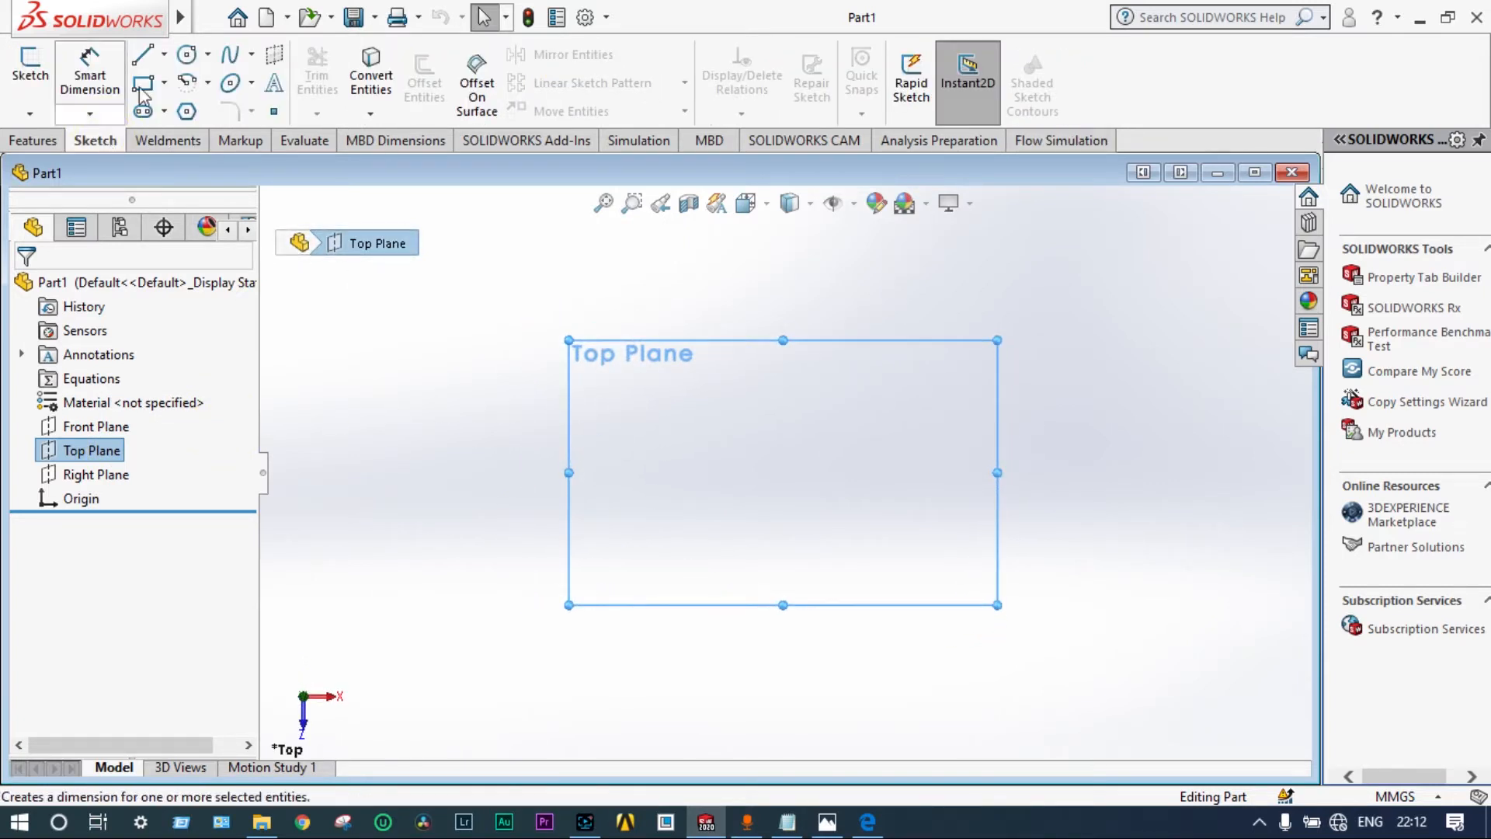
{"action": "left_click", "coordinate": [165, 58]}
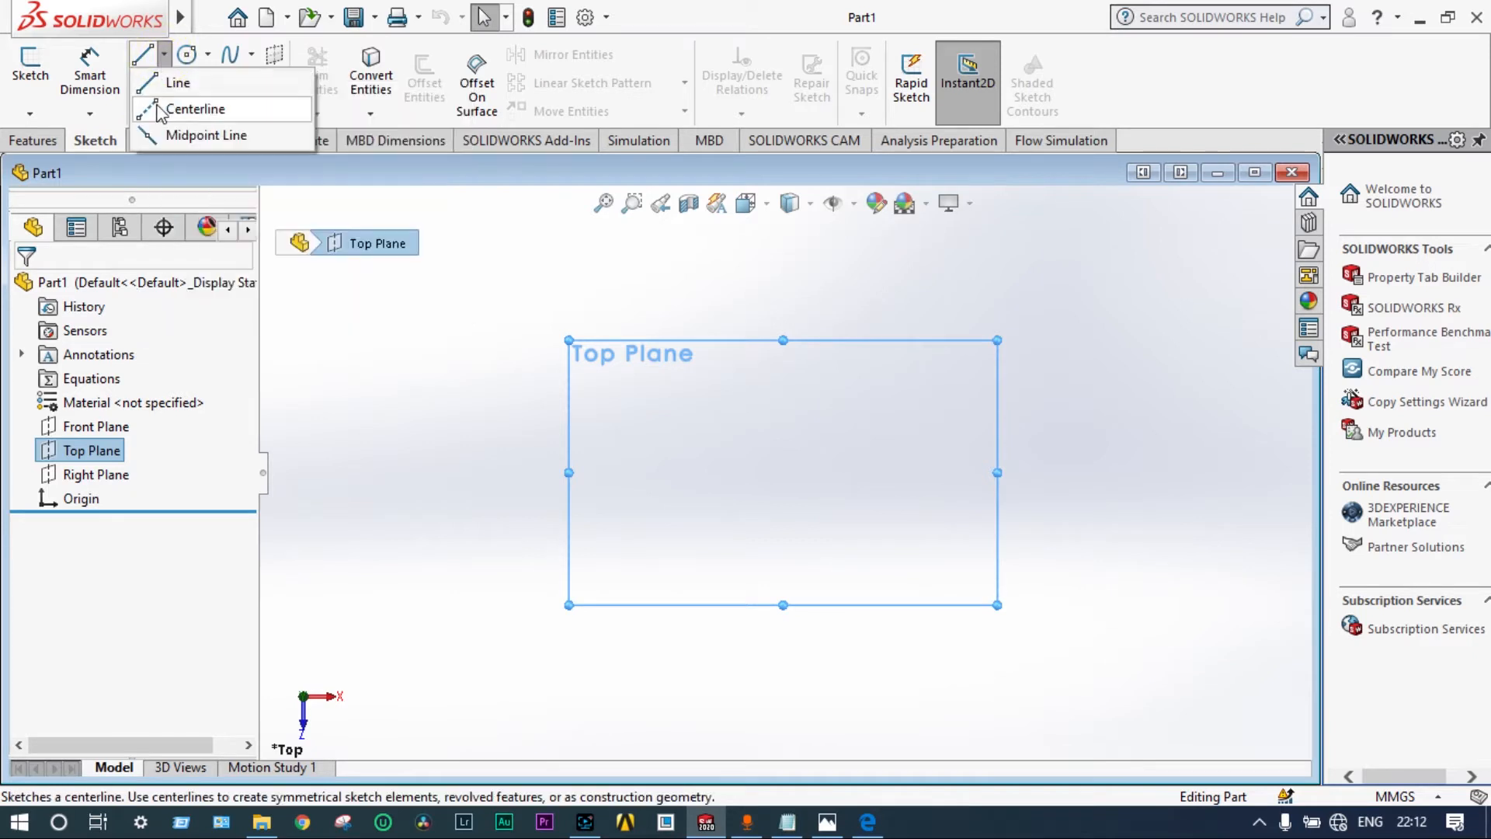
{"action": "left_click", "coordinate": [187, 106]}
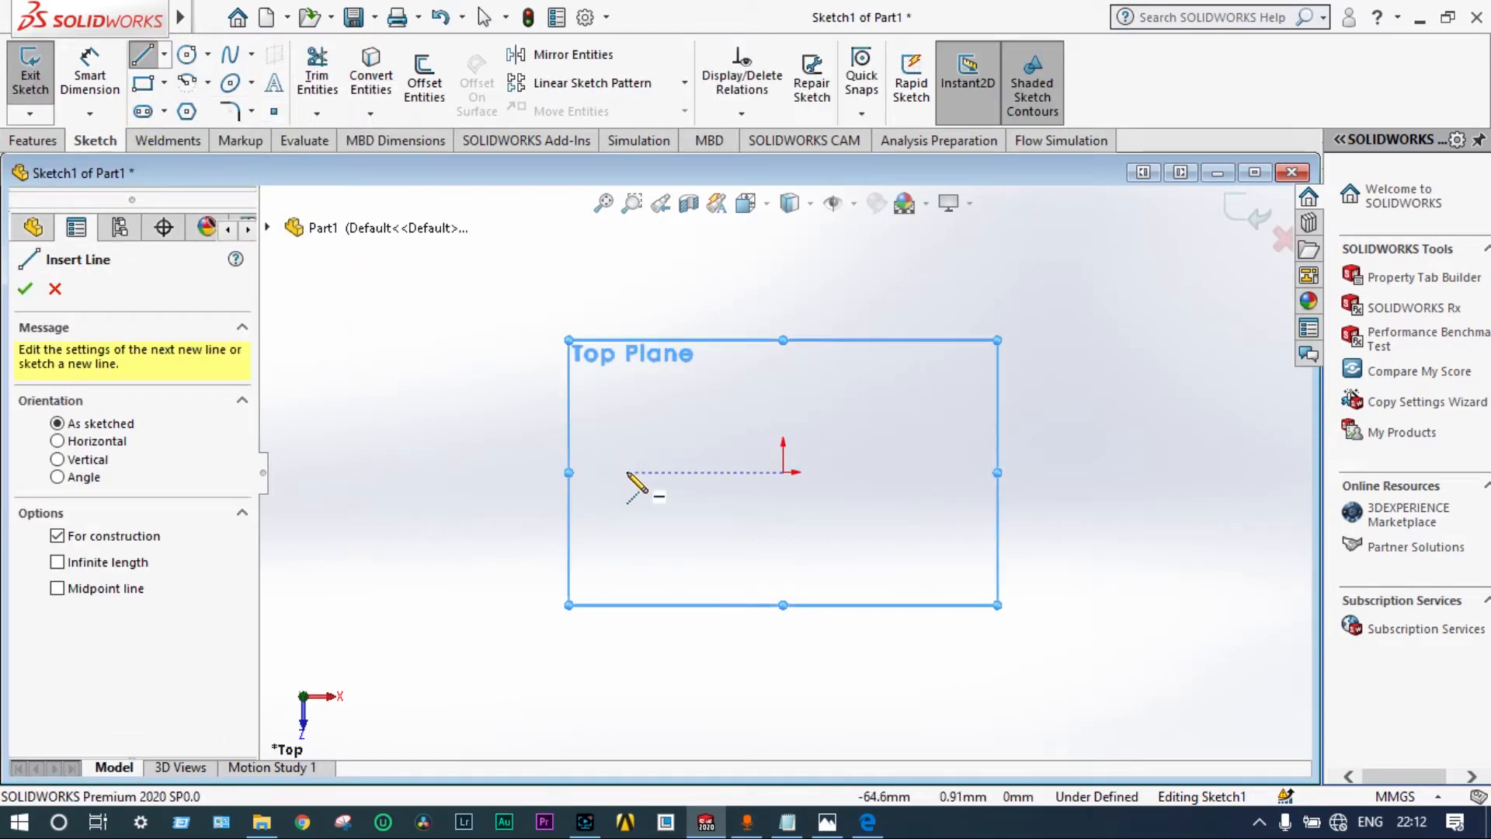
{"action": "left_click", "coordinate": [593, 472]}
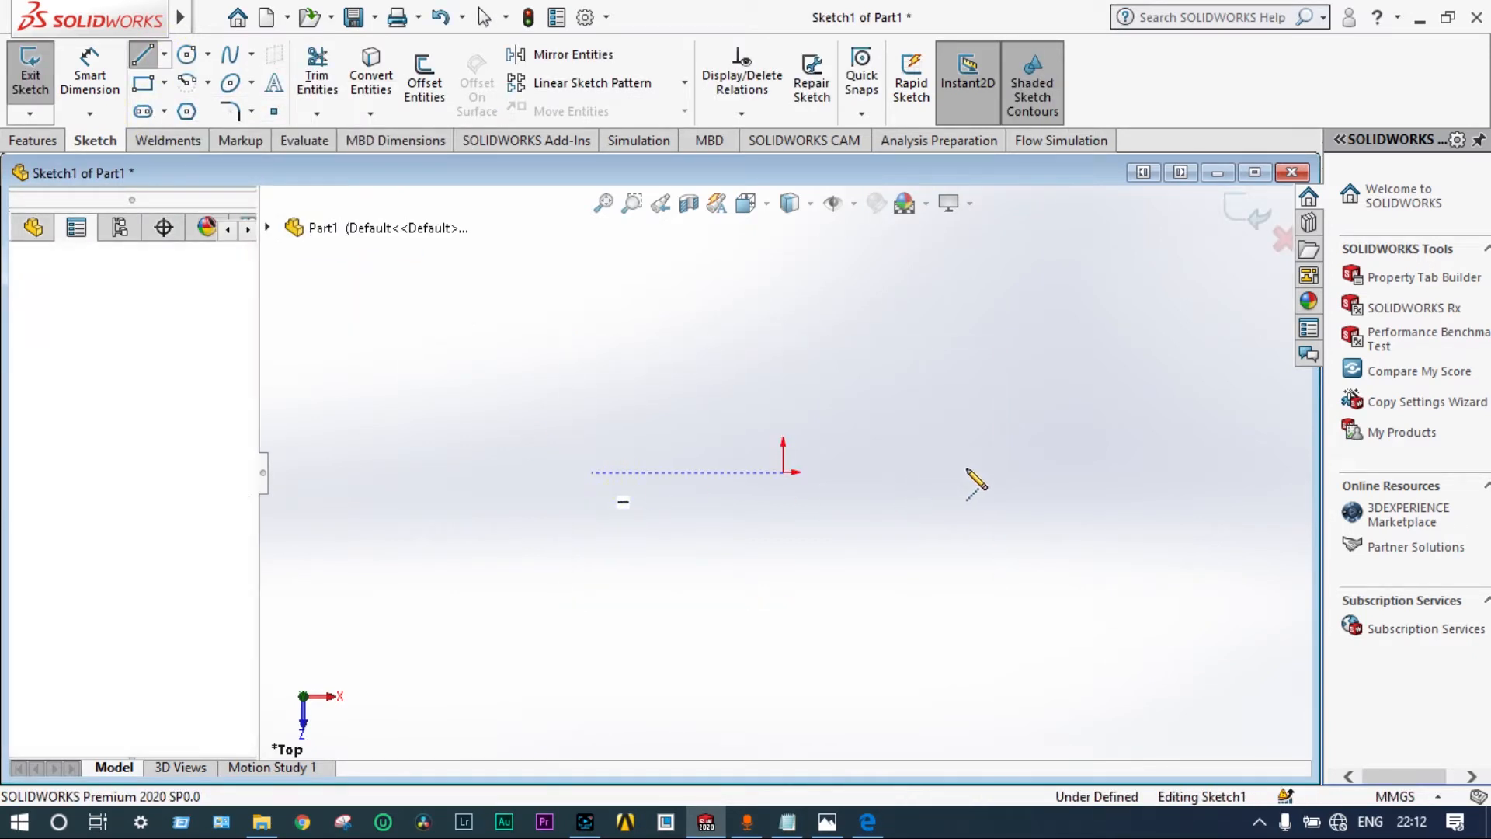
{"action": "left_click", "coordinate": [1078, 472]}
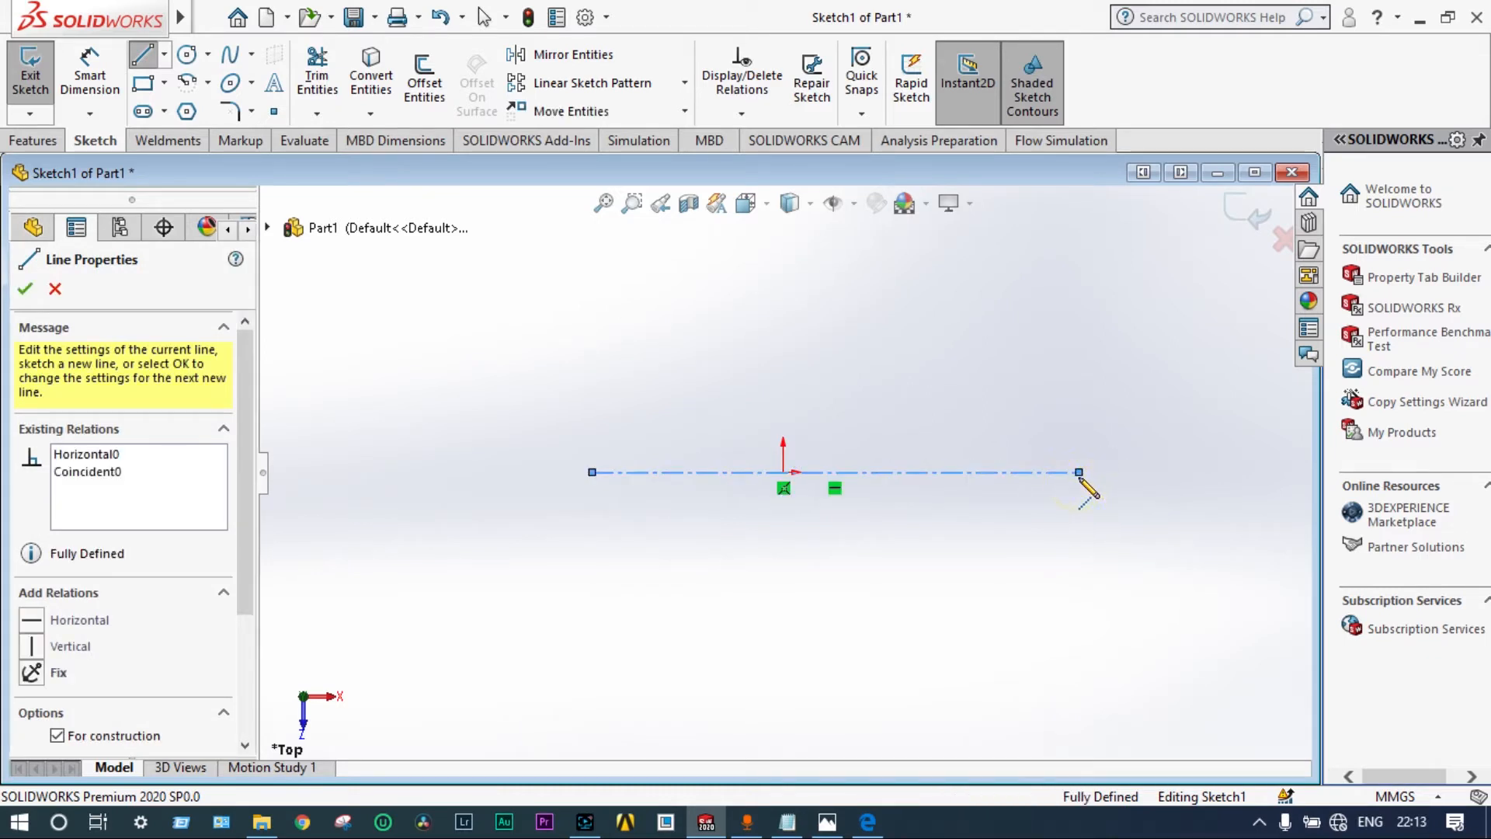
{"action": "key", "text": "Escape"}
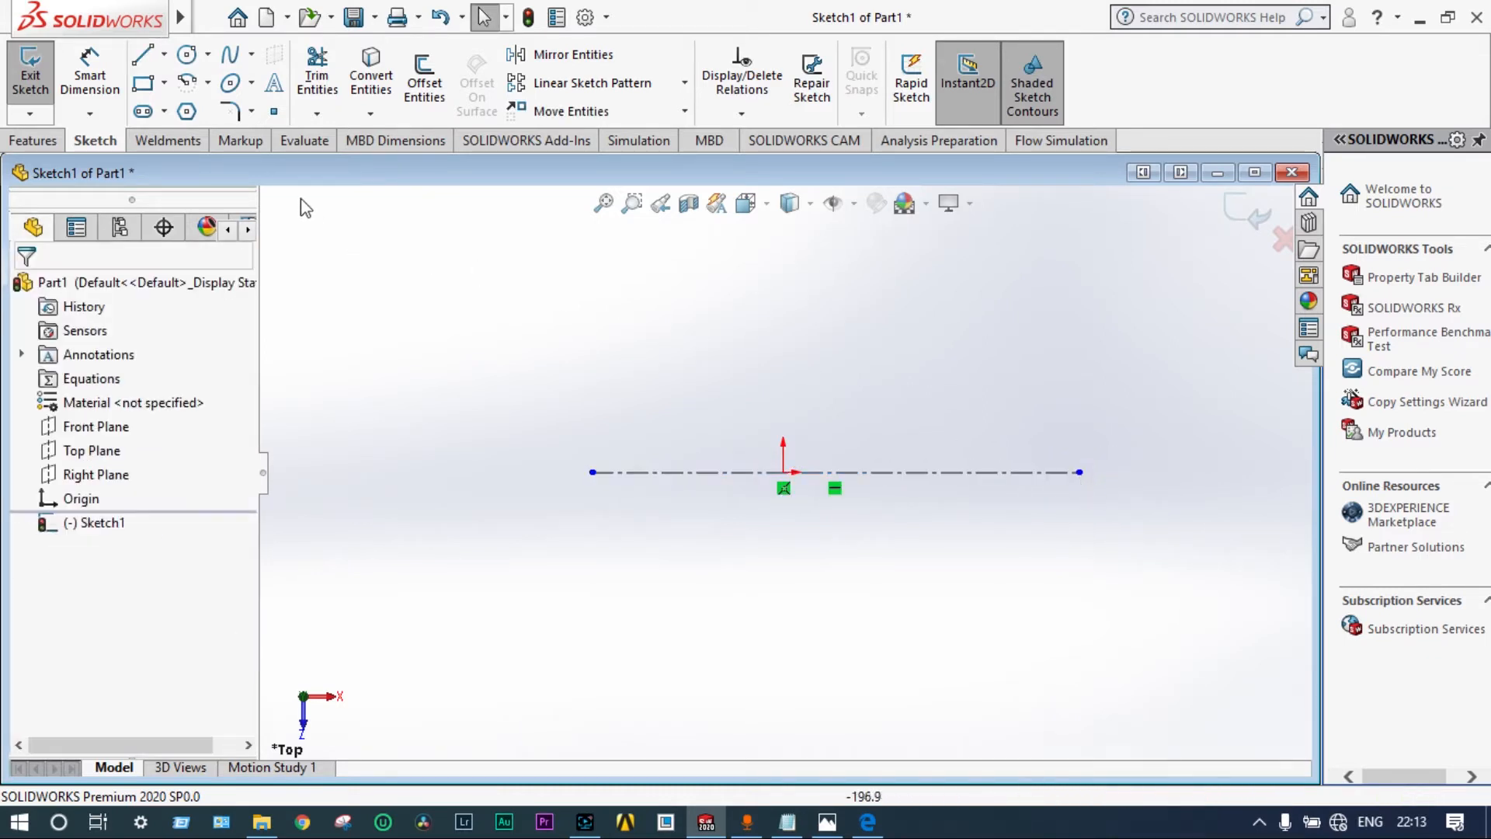
{"action": "mouse_move", "coordinate": [592, 472]}
{"action": "left_mouse_down"}
{"action": "mouse_move", "coordinate": [482, 486]}
{"action": "mouse_move", "coordinate": [423, 472]}
{"action": "left_mouse_up"}
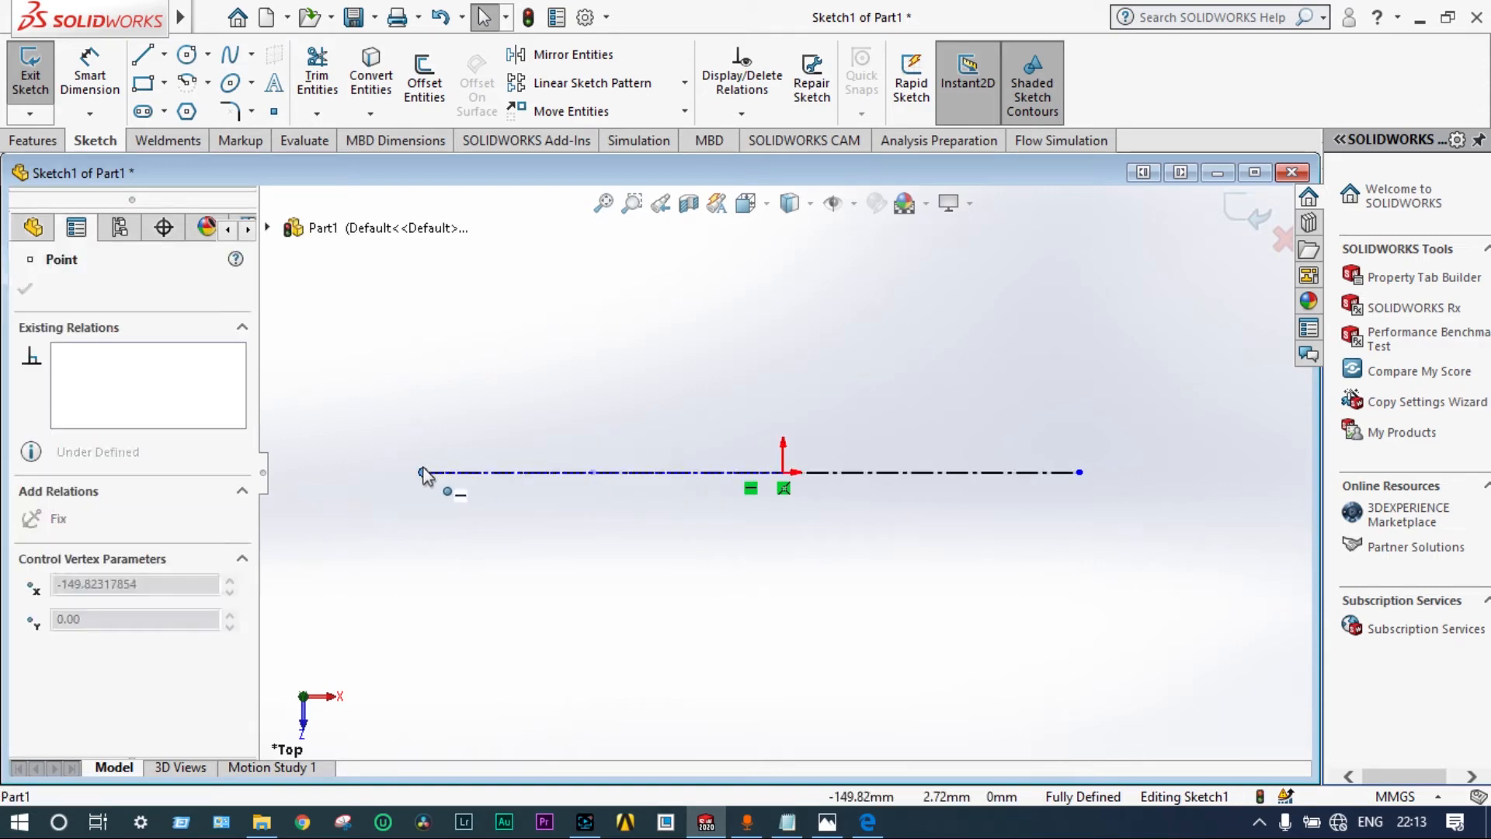
Step: Draw a vertical centerline through the origin, crossing the horizontal centerline
{"action": "left_click", "coordinate": [164, 54]}
{"action": "left_click", "coordinate": [161, 108]}
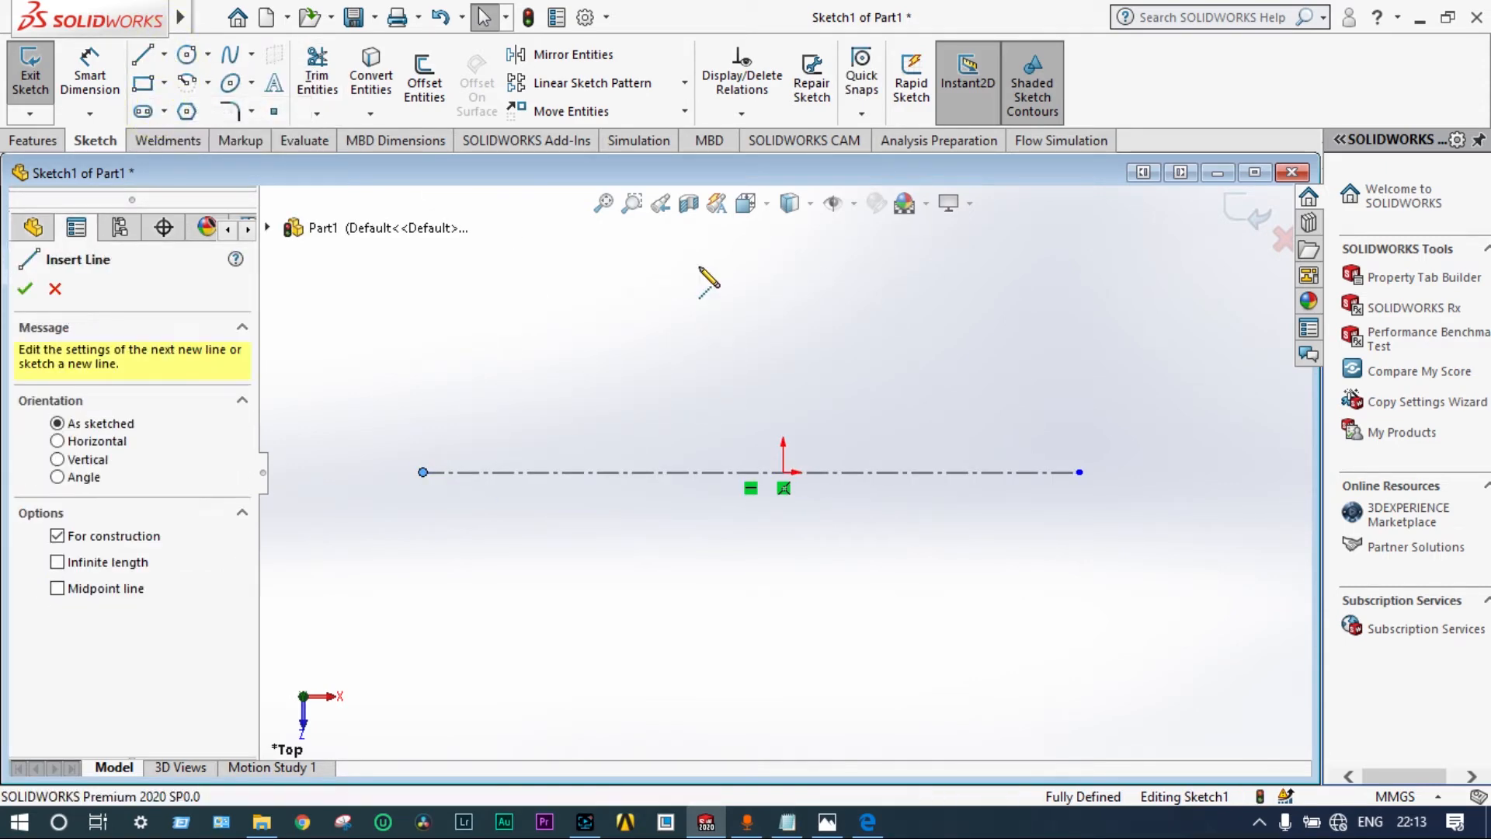
{"action": "left_click", "coordinate": [783, 237]}
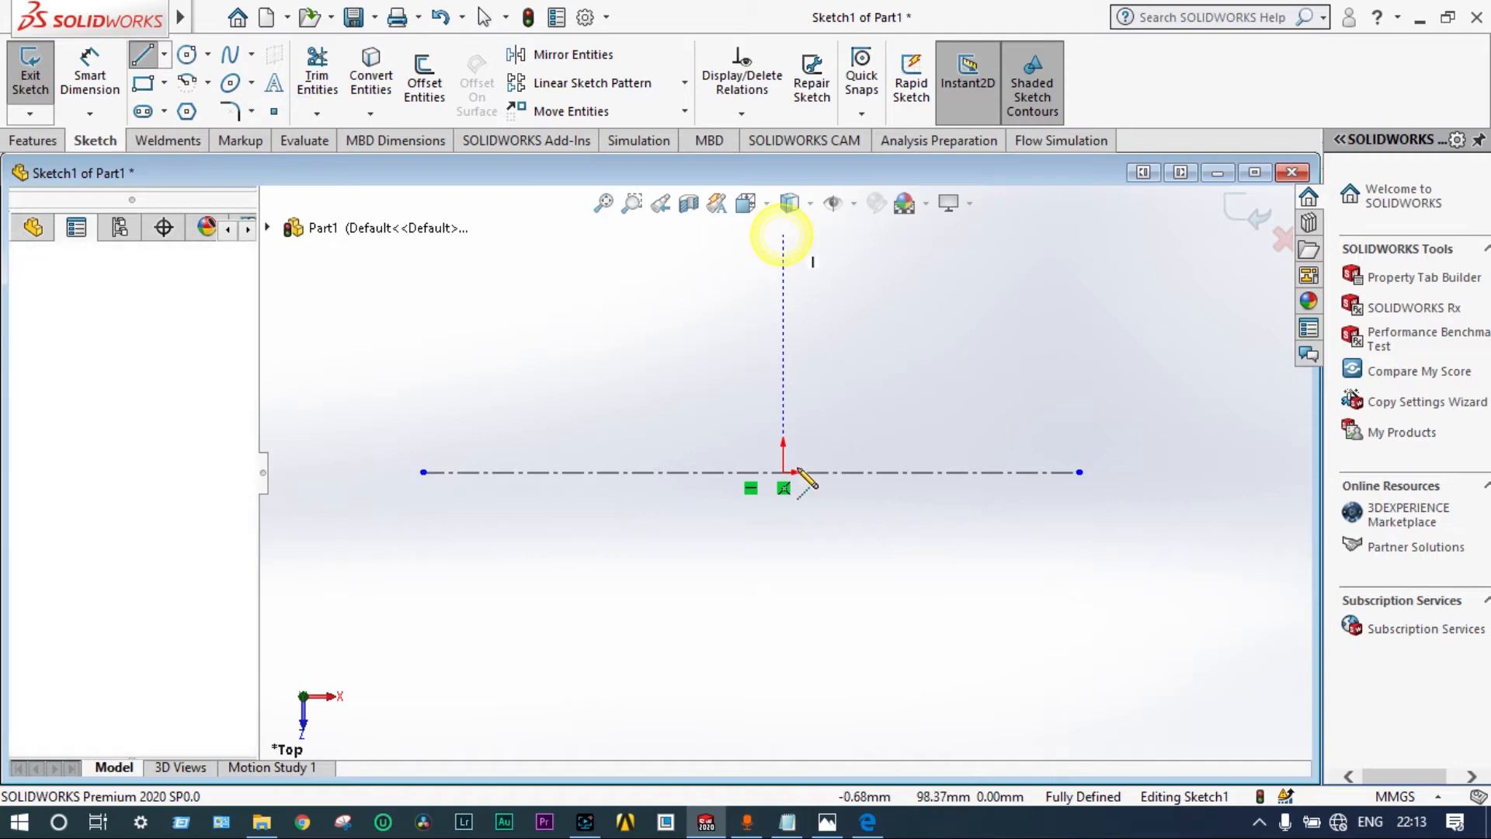
{"action": "left_click", "coordinate": [783, 711]}
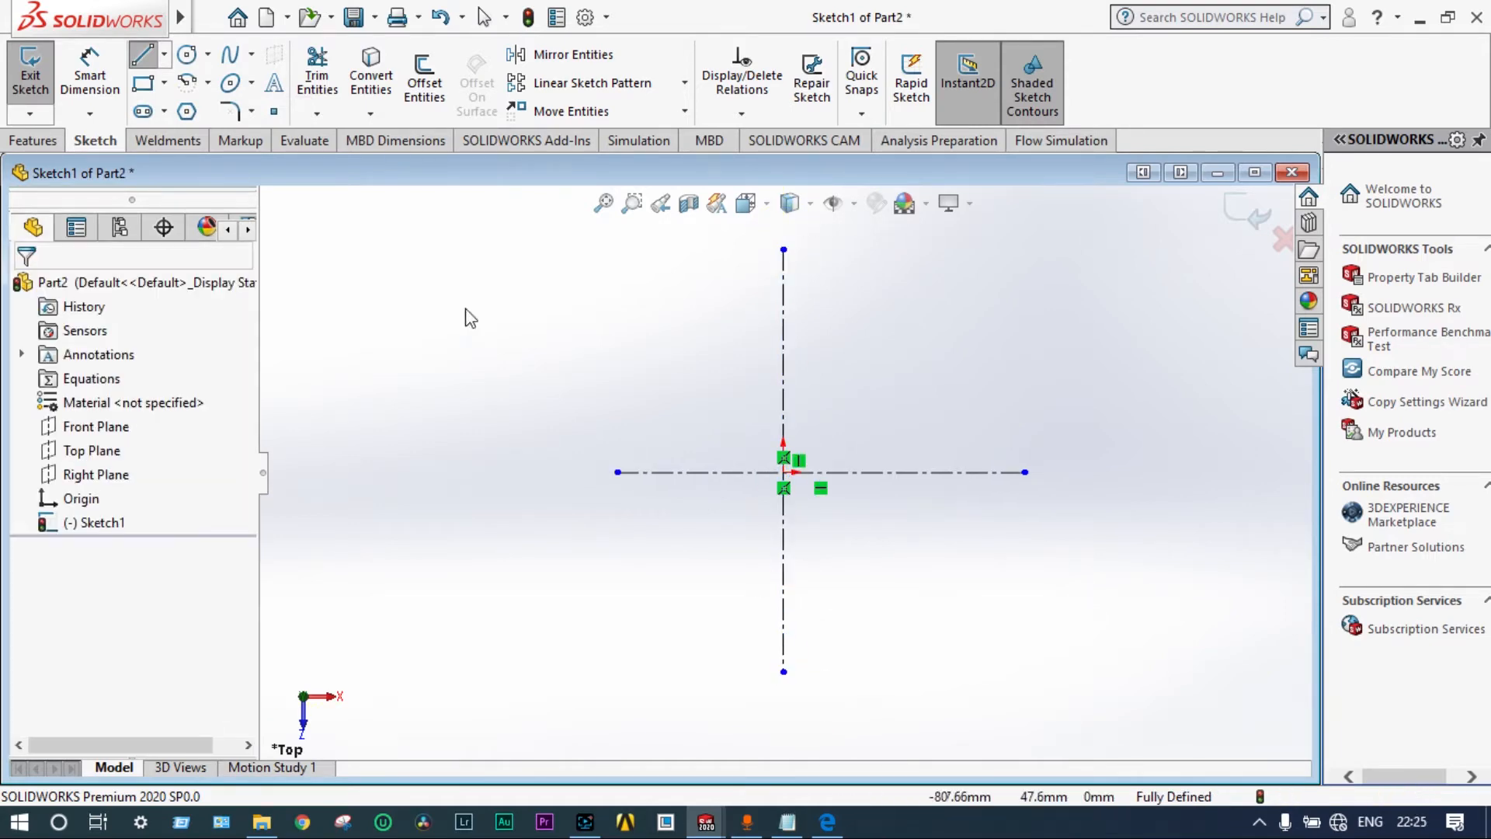
{"action": "key", "text": "Escape"}
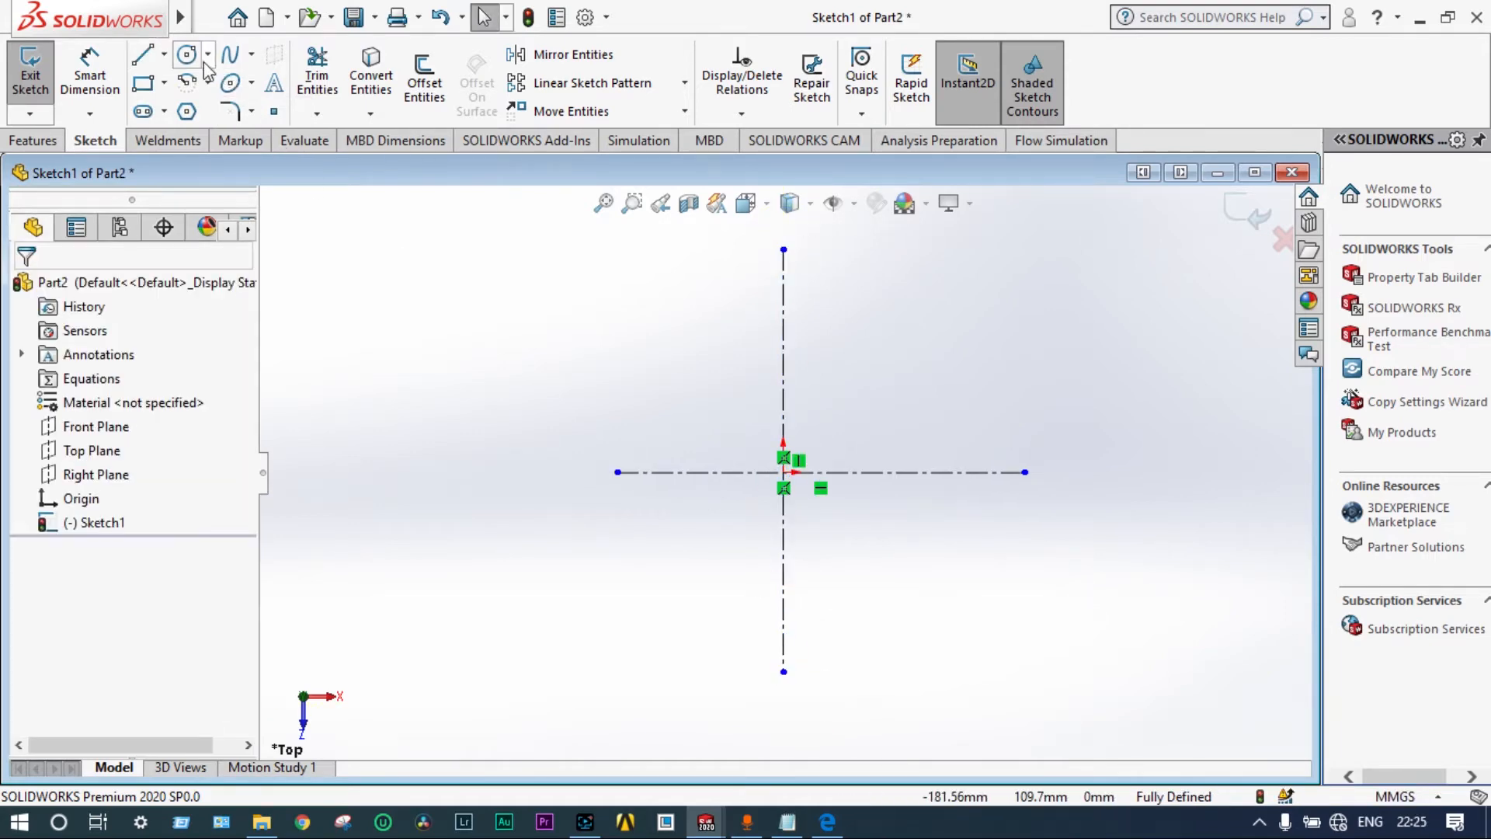
Step: Draw a circle centred on the origin and dimension its diameter as 87 mm
{"action": "left_click", "coordinate": [190, 56]}
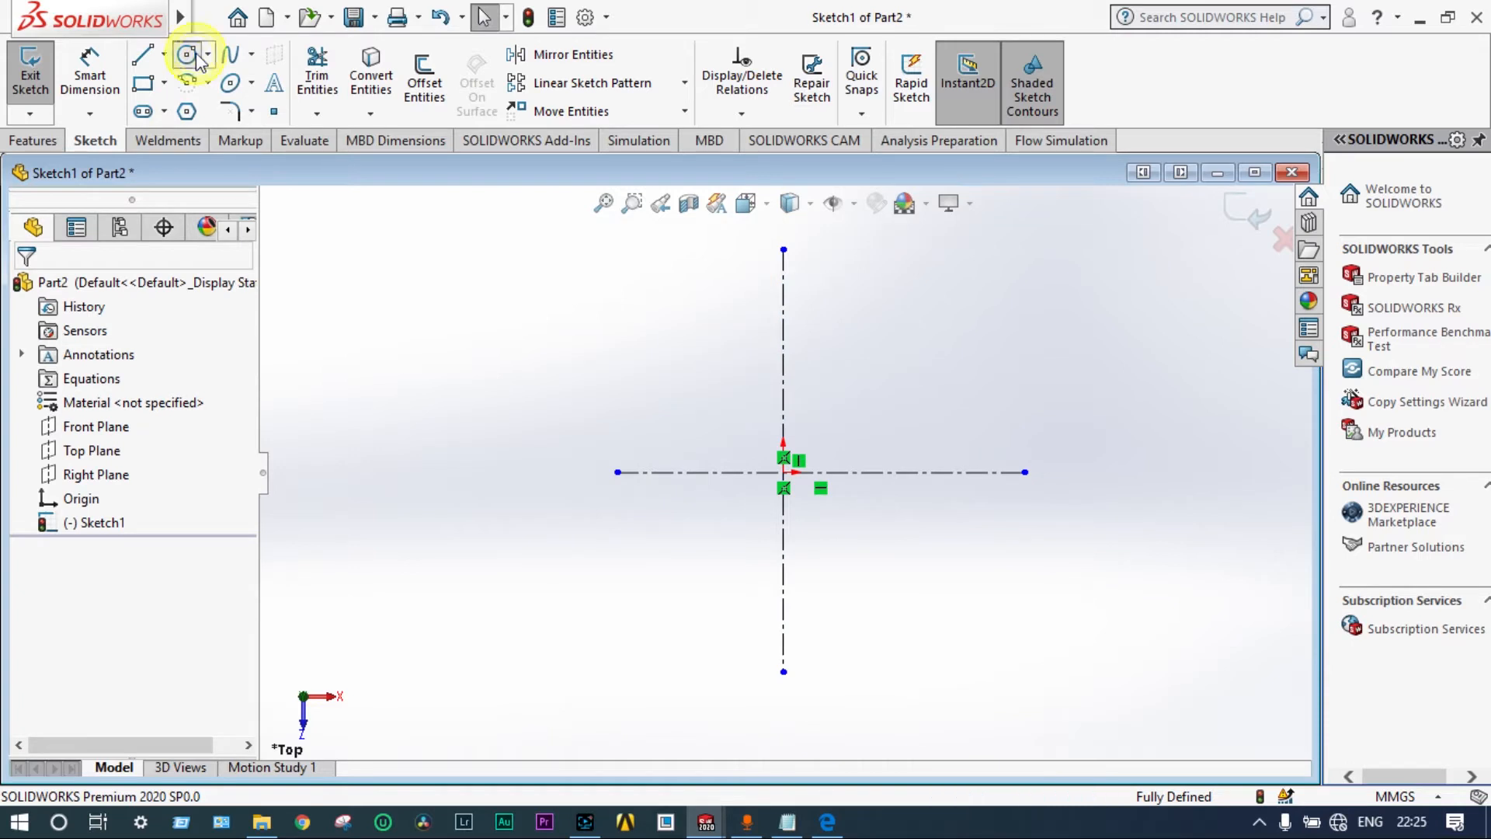
{"action": "left_click", "coordinate": [784, 473]}
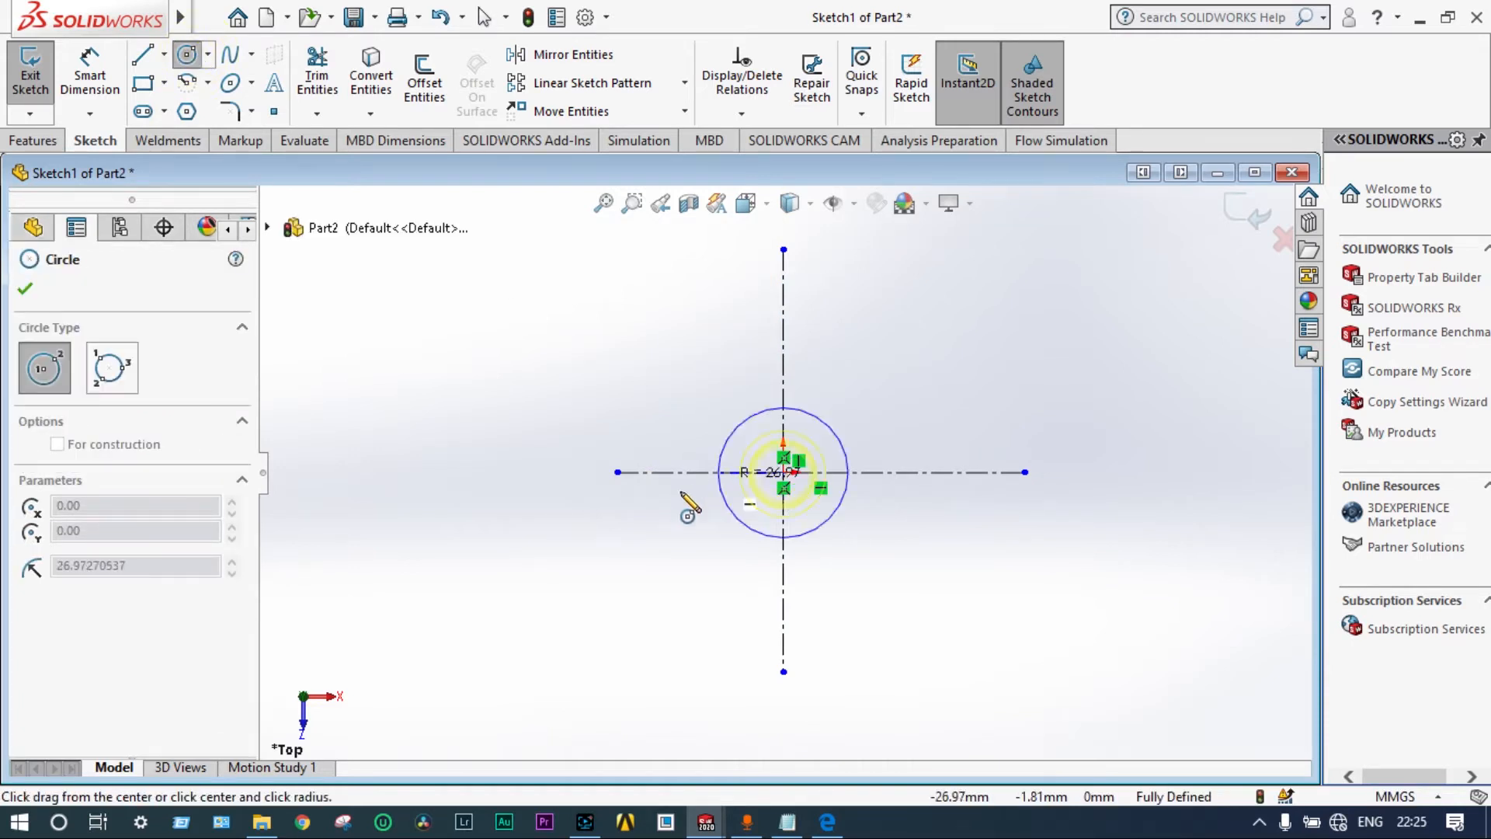
{"action": "left_click", "coordinate": [631, 507]}
{"action": "key", "text": "Escape"}
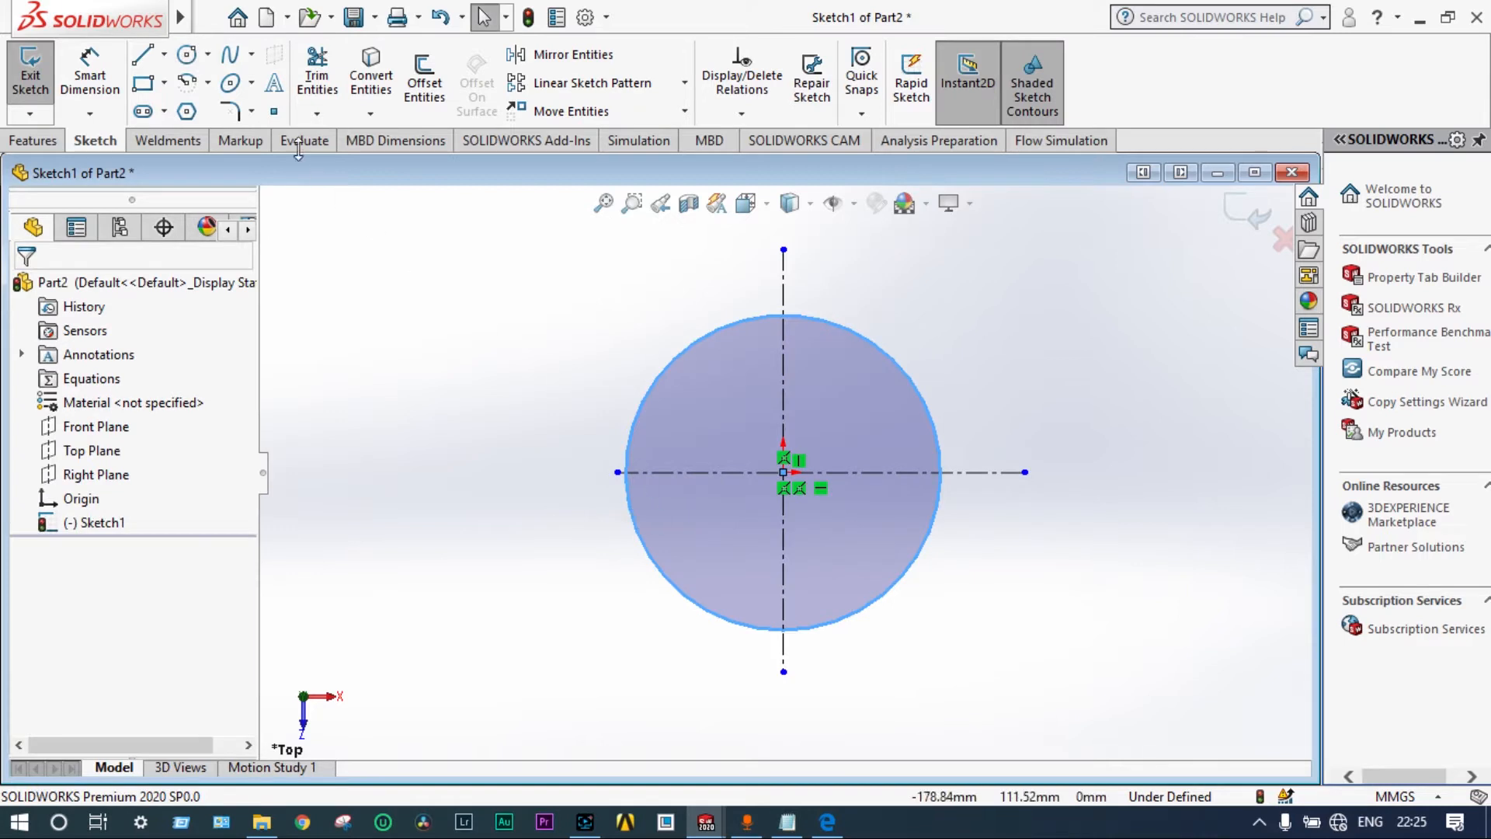
{"action": "left_click", "coordinate": [89, 71]}
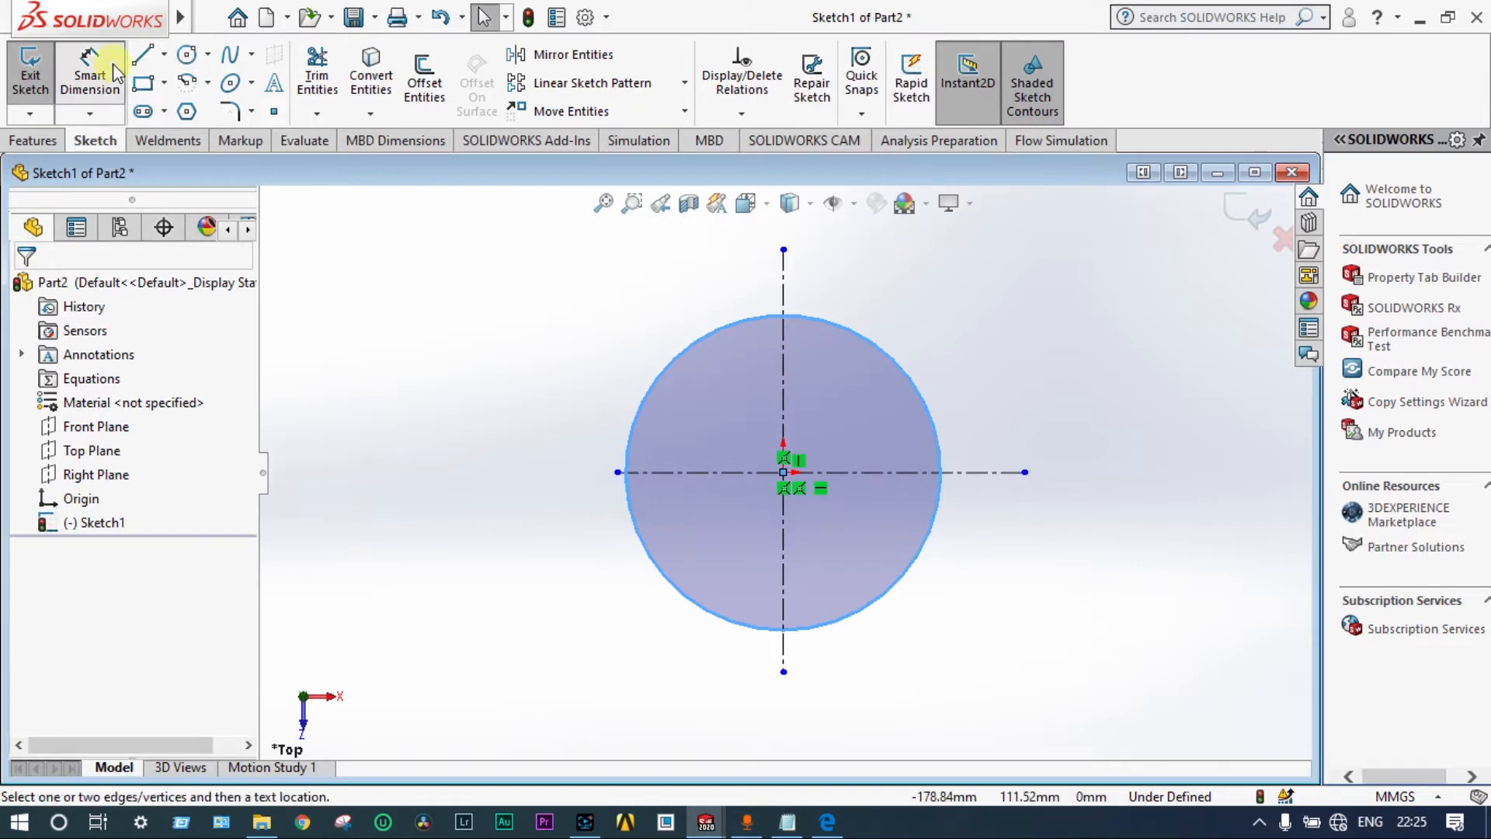
{"action": "left_click", "coordinate": [887, 361]}
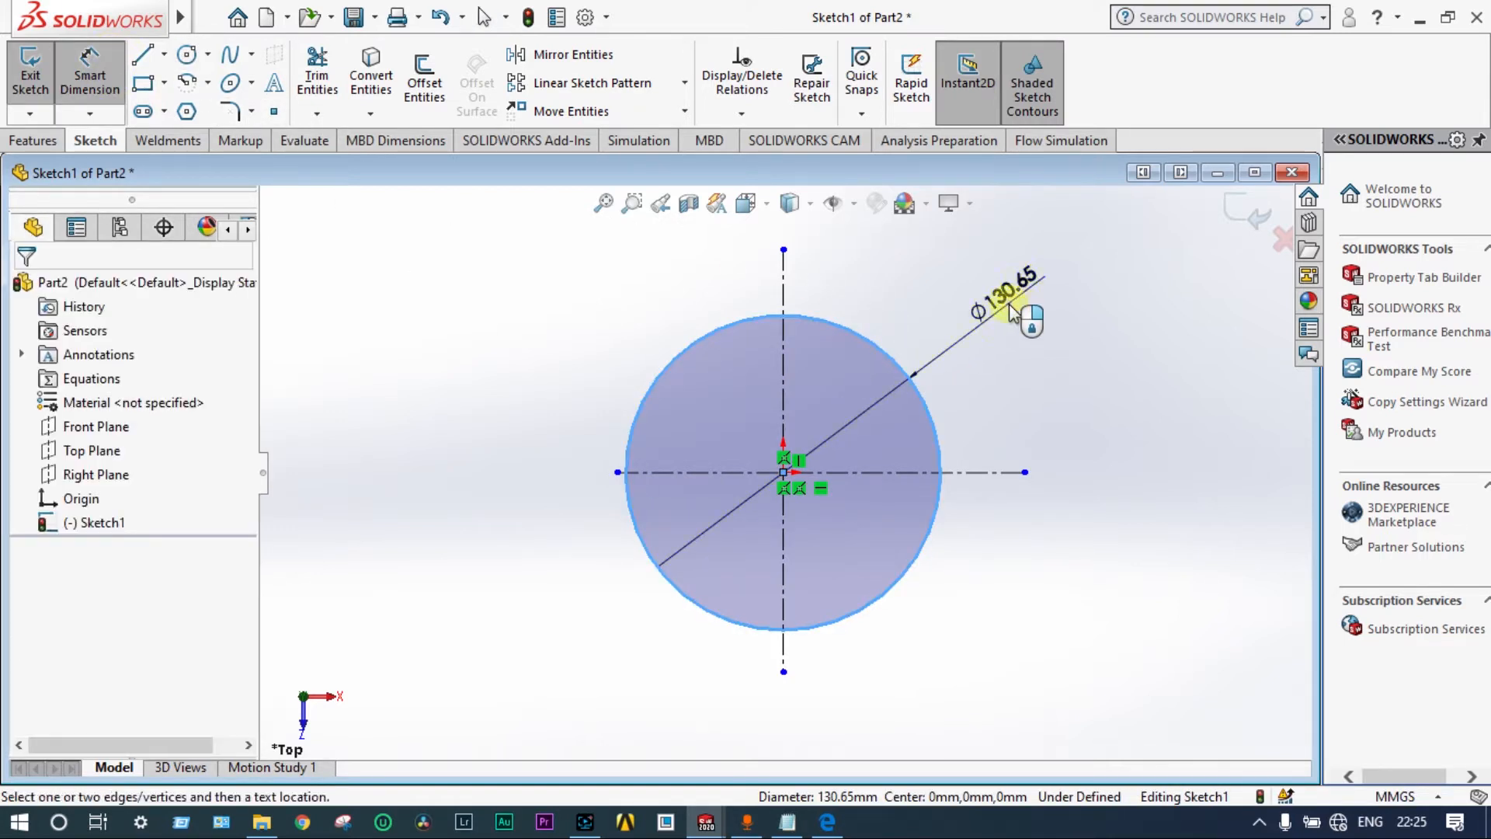
{"action": "left_click", "coordinate": [1011, 313]}
{"action": "type", "text": "87"}
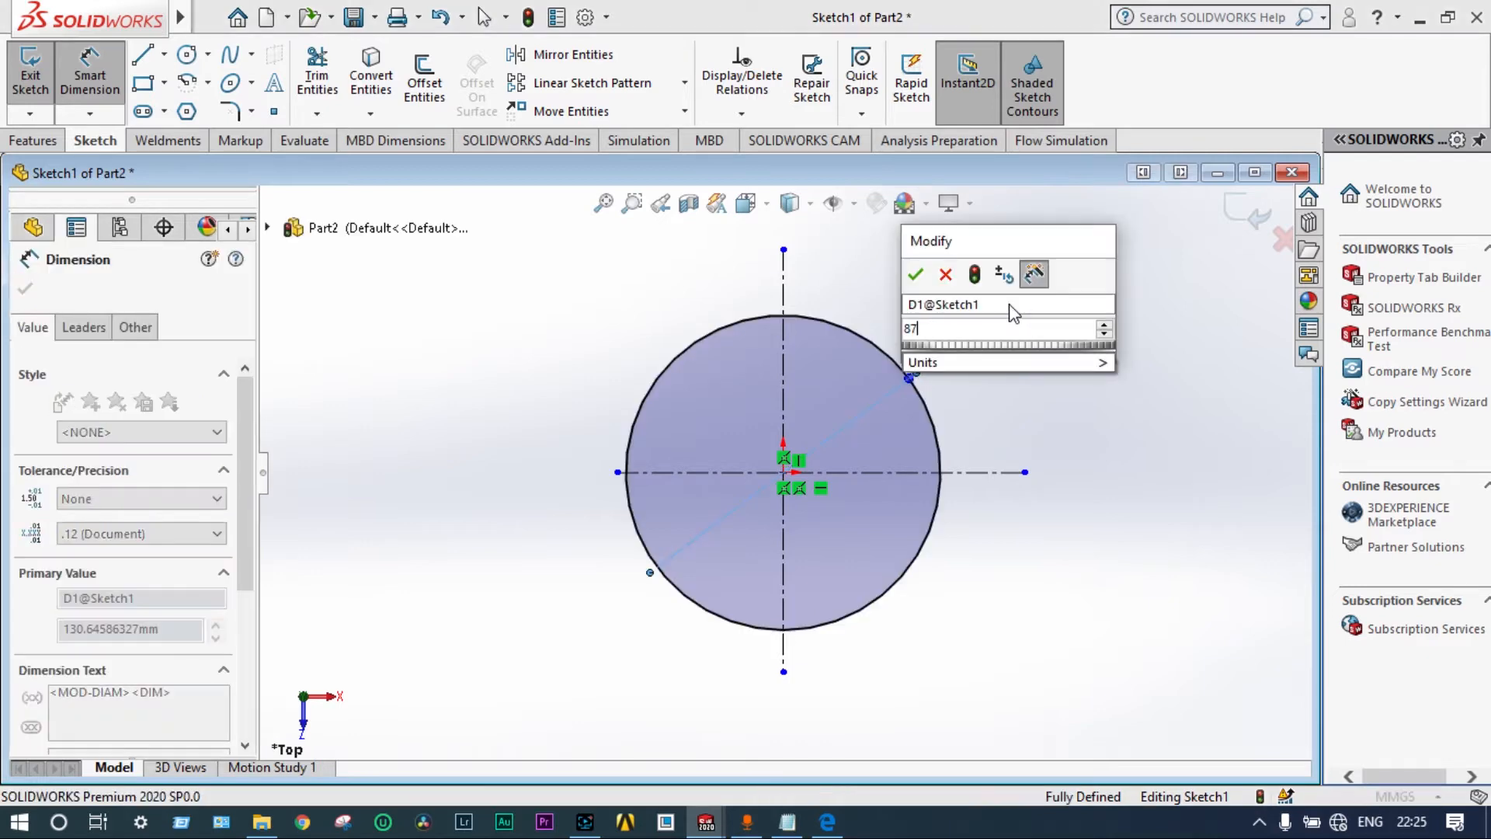
{"action": "key", "text": "Return"}
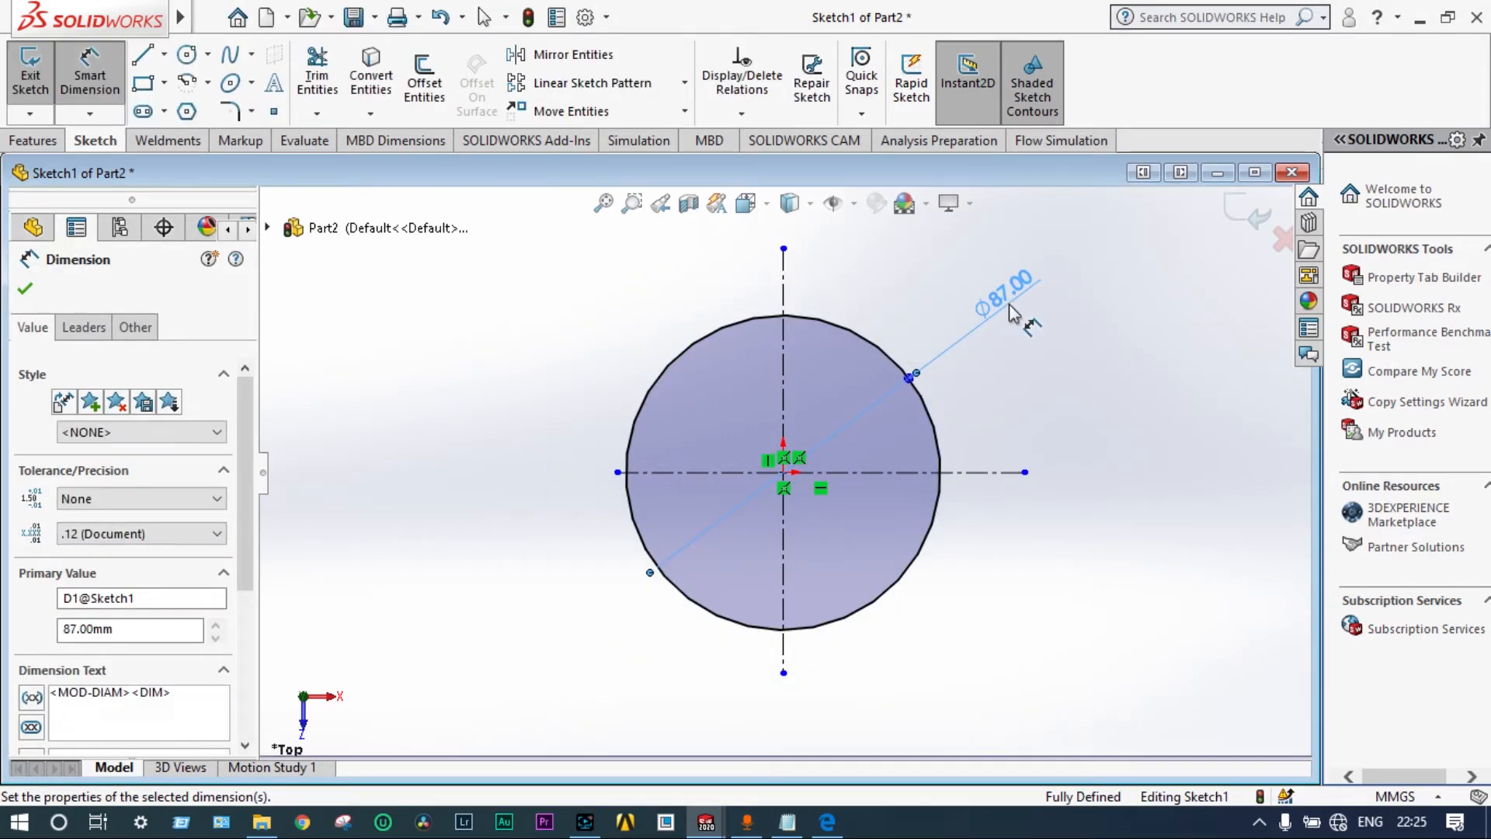
Step: Consult the driverdisc.pdf drawing, return to SOLIDWORKS and exit the circle sketch
{"action": "left_click", "coordinate": [824, 828]}
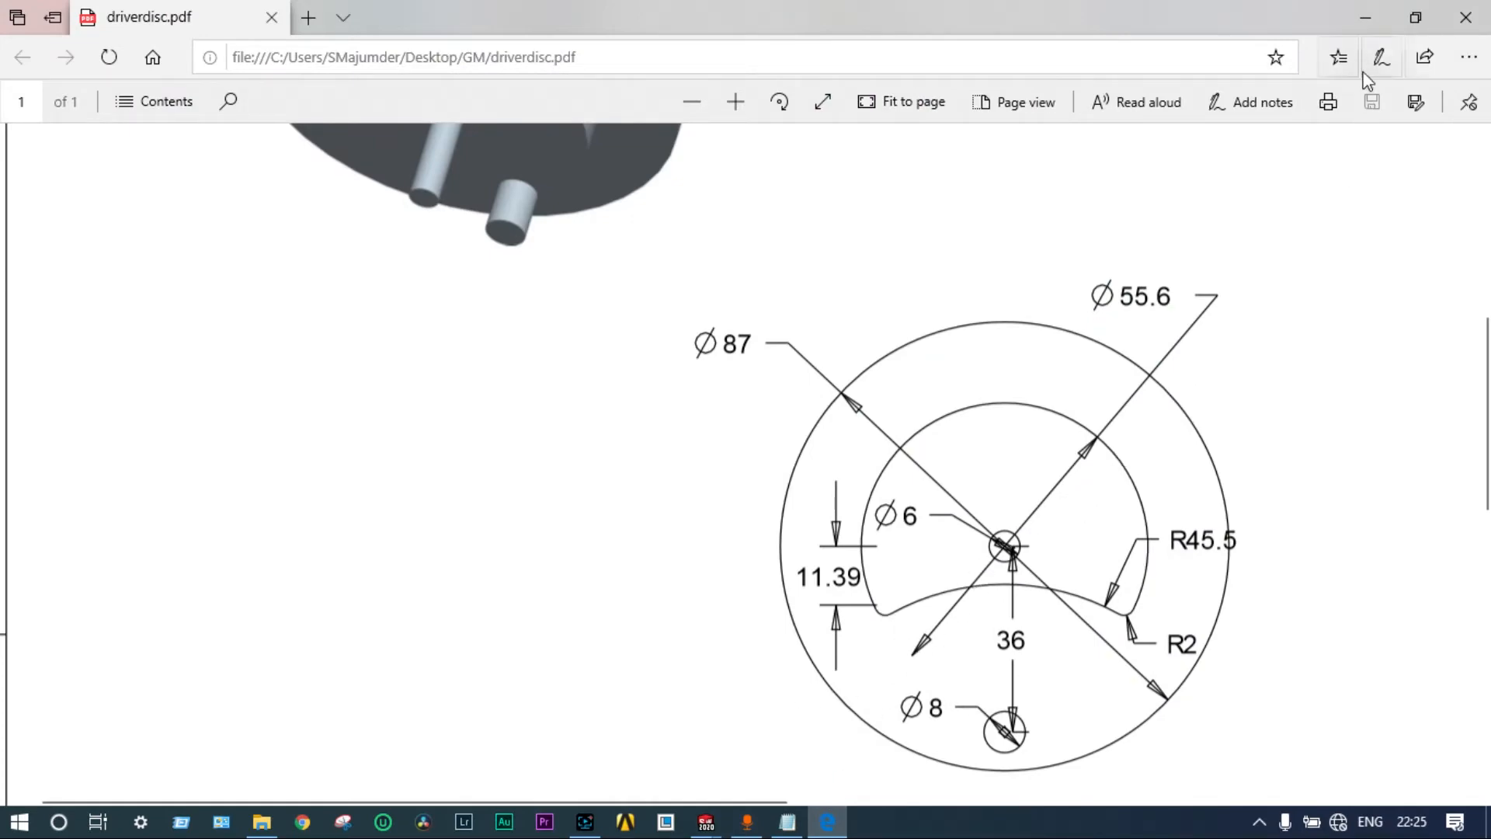
{"action": "left_click", "coordinate": [1366, 17]}
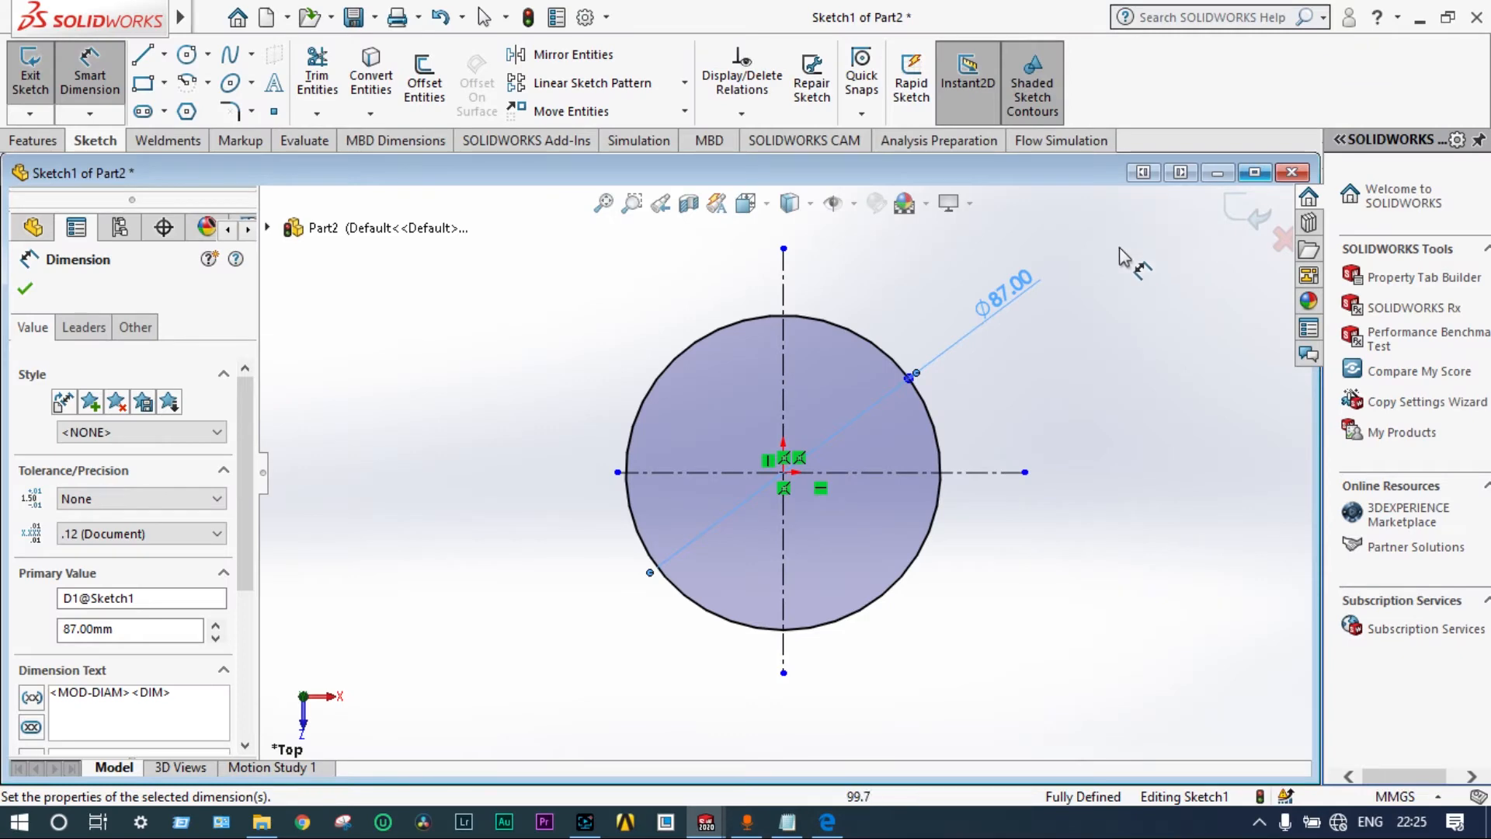
{"action": "left_click", "coordinate": [25, 289]}
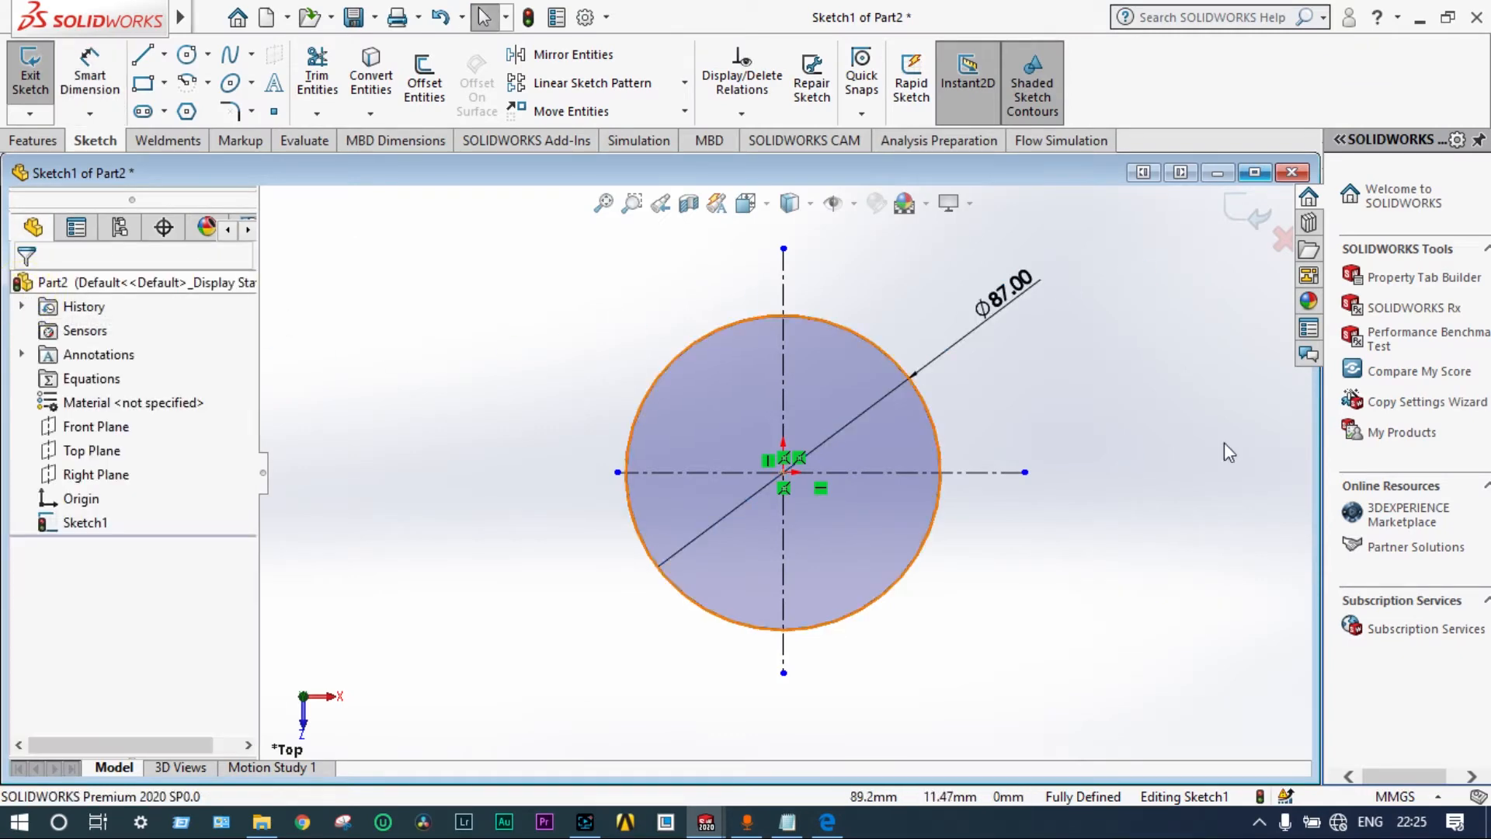
{"action": "left_click", "coordinate": [1252, 225]}
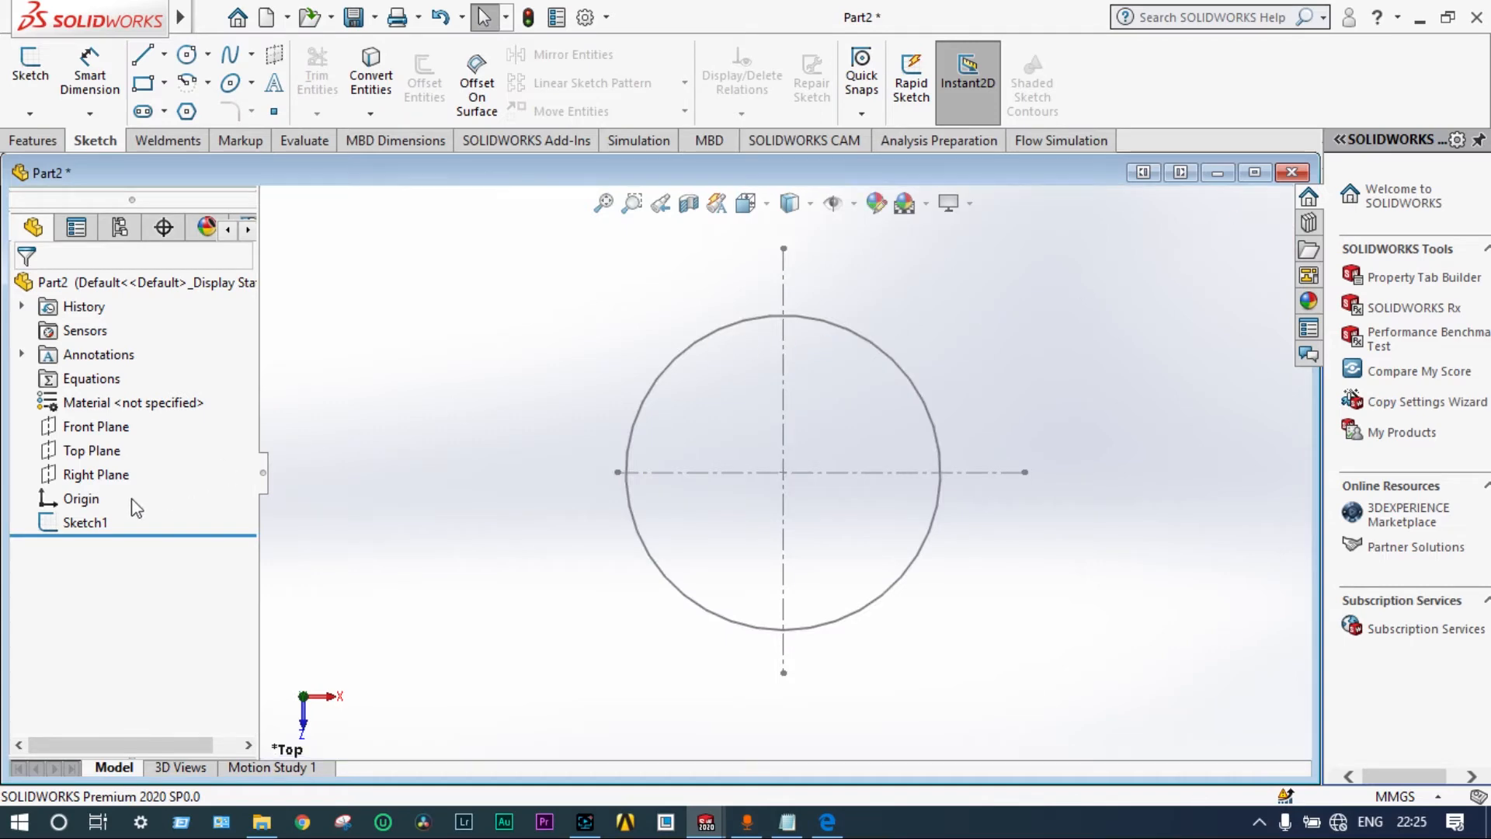
Step: Extrude the circle sketch as a Blind boss 10 mm deep to form the disc
{"action": "left_click", "coordinate": [85, 522]}
{"action": "left_click", "coordinate": [33, 140]}
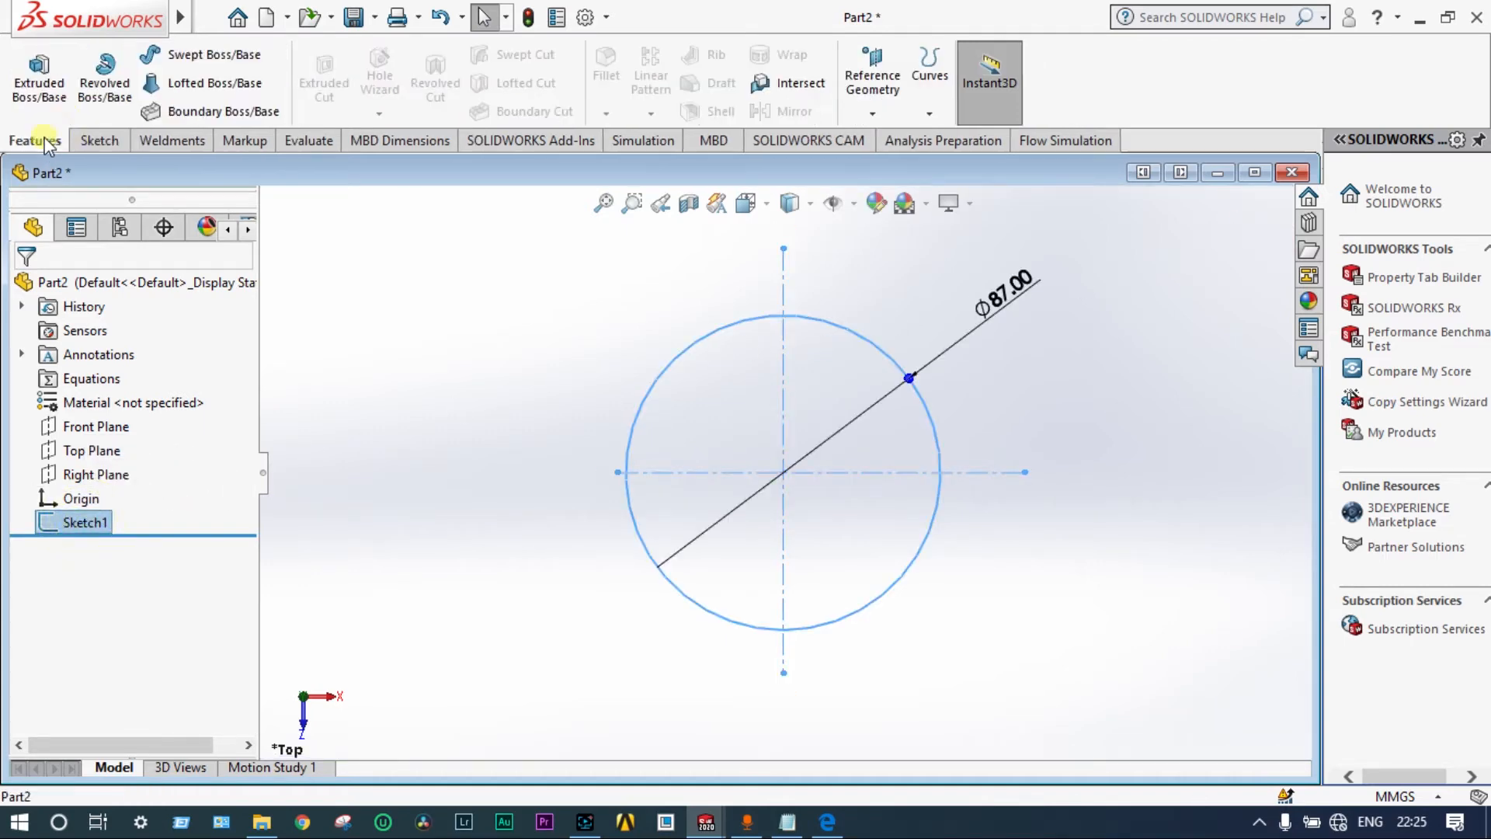
{"action": "left_click", "coordinate": [43, 72]}
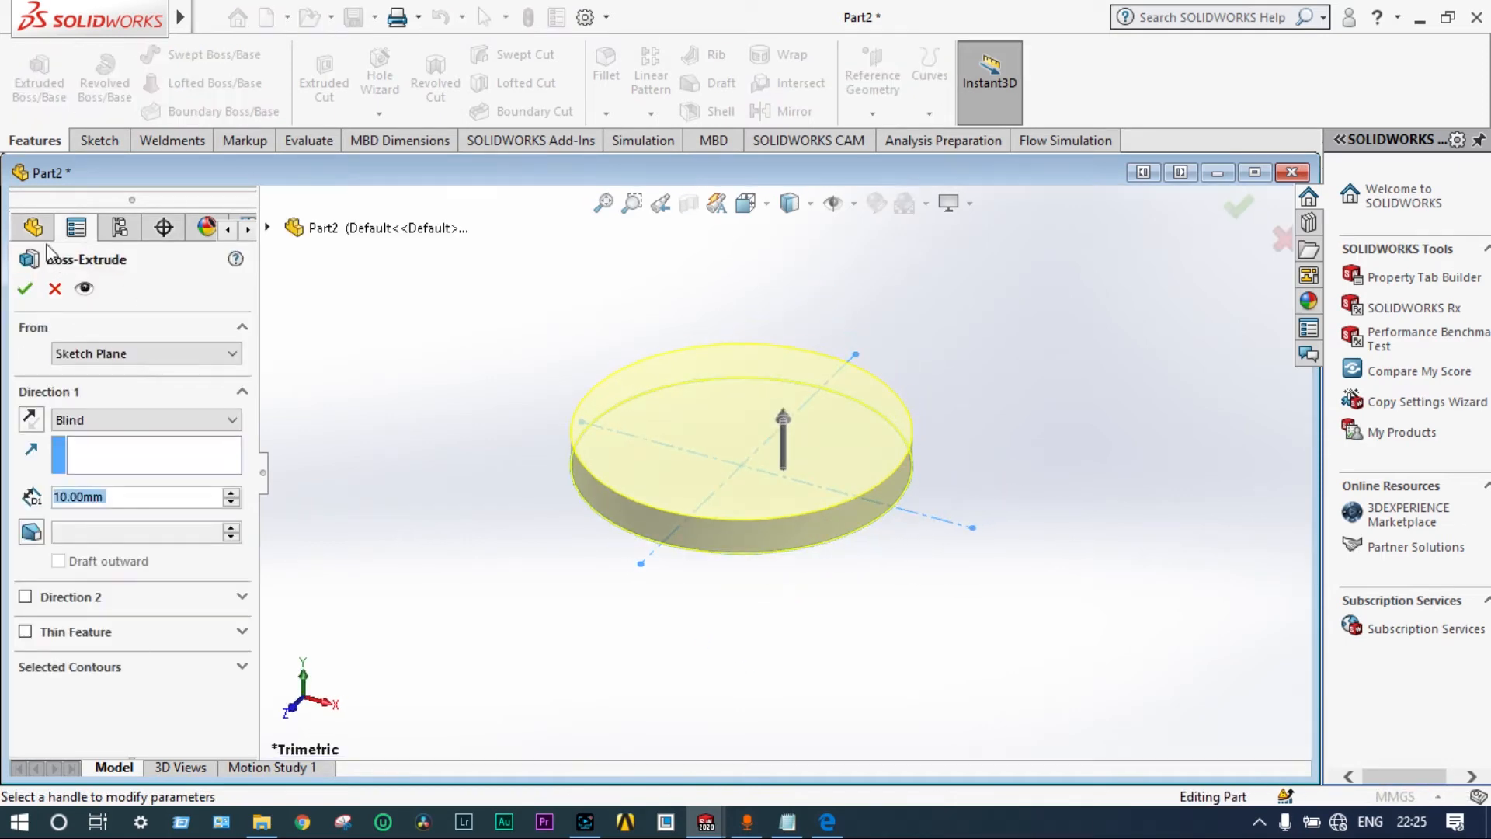
{"action": "left_click", "coordinate": [25, 289]}
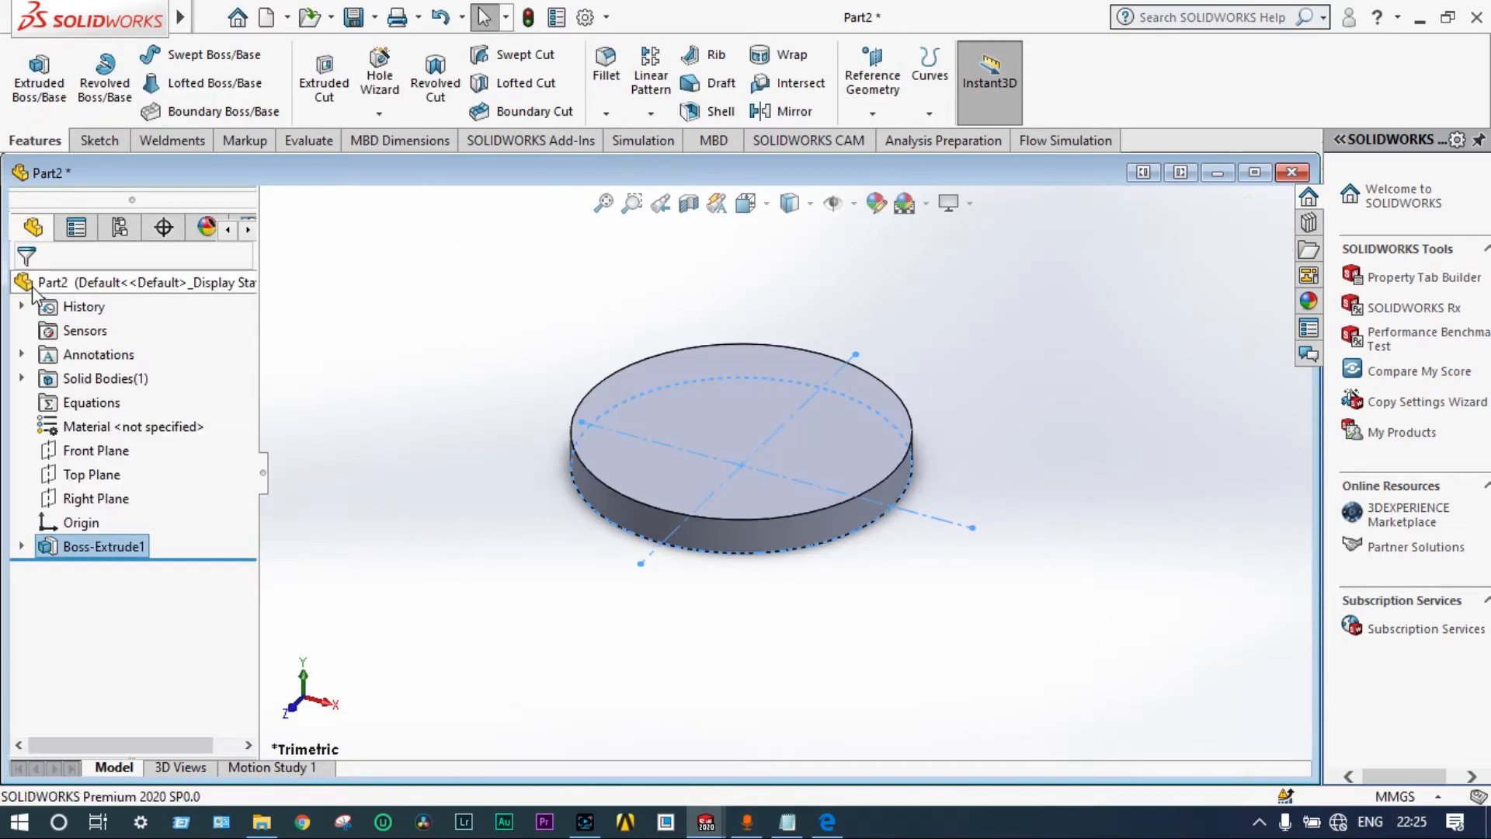
Step: Start a sketch on the disc's top face, viewed normal to it, and draw a horizontal centerline across the disc through the origin
{"action": "left_click", "coordinate": [734, 426]}
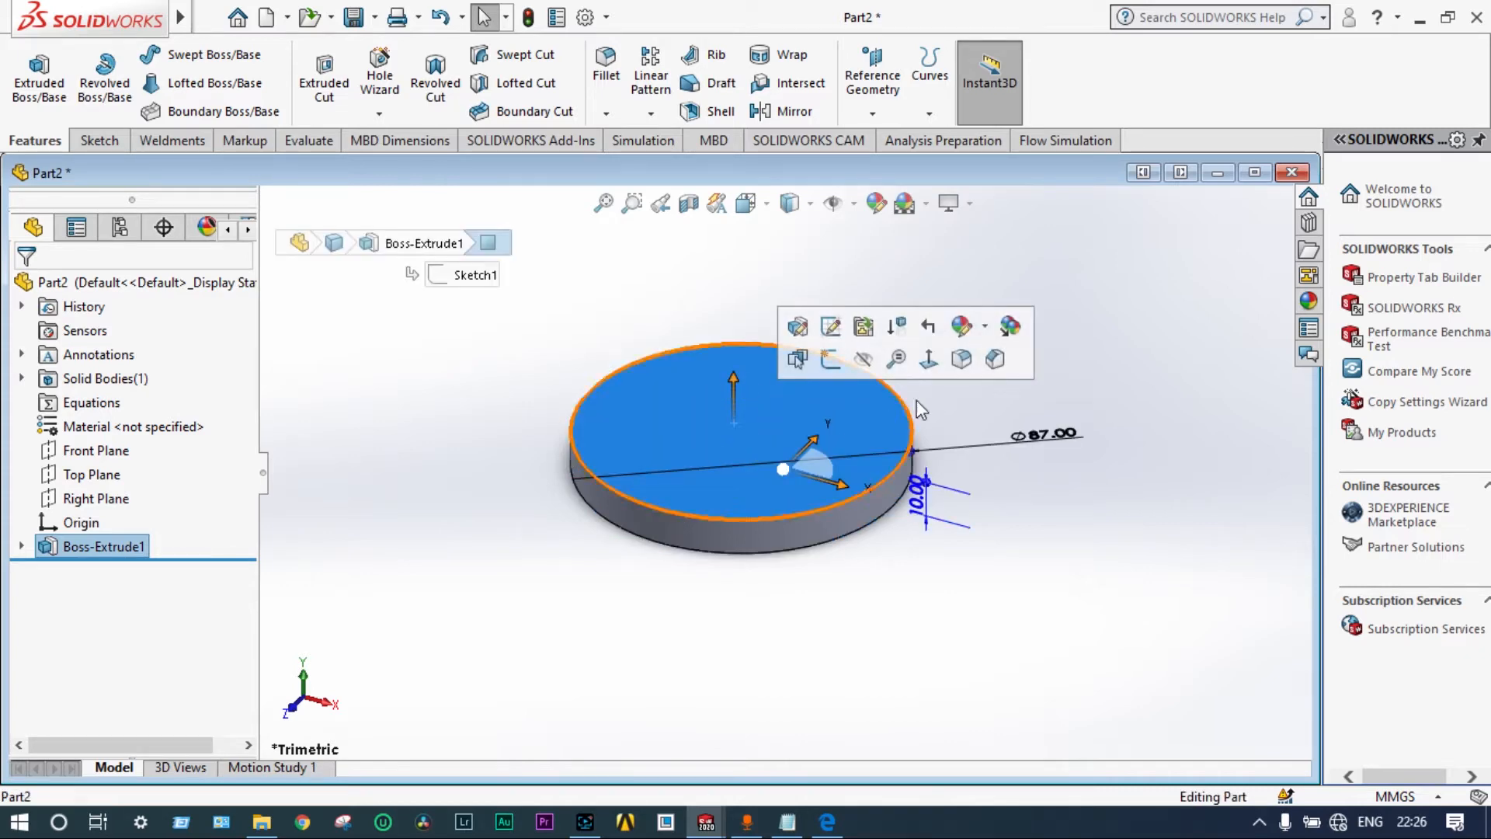
{"action": "left_click", "coordinate": [933, 364]}
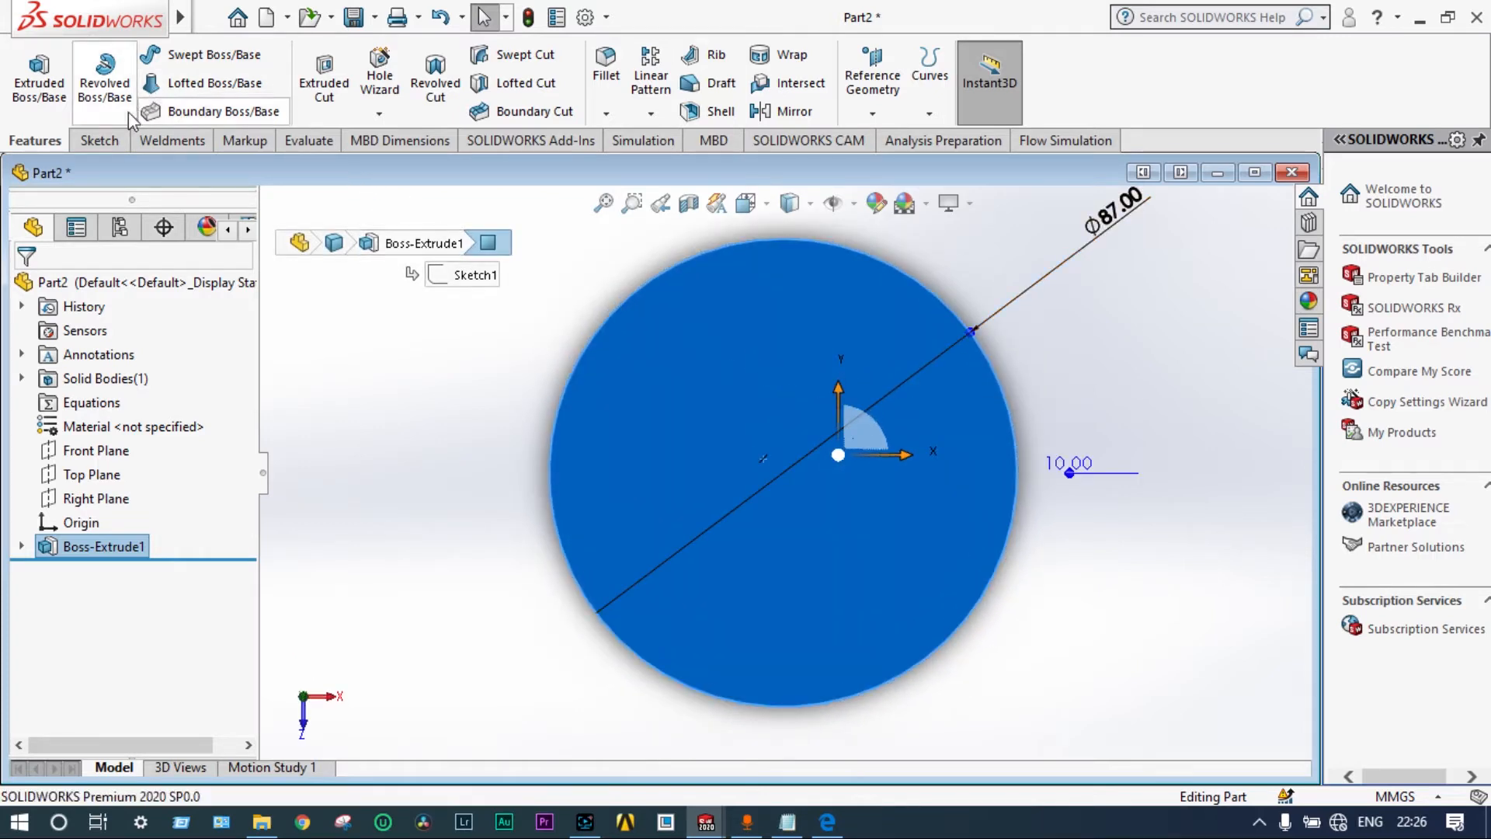
{"action": "left_click", "coordinate": [100, 140]}
{"action": "left_click", "coordinate": [142, 54]}
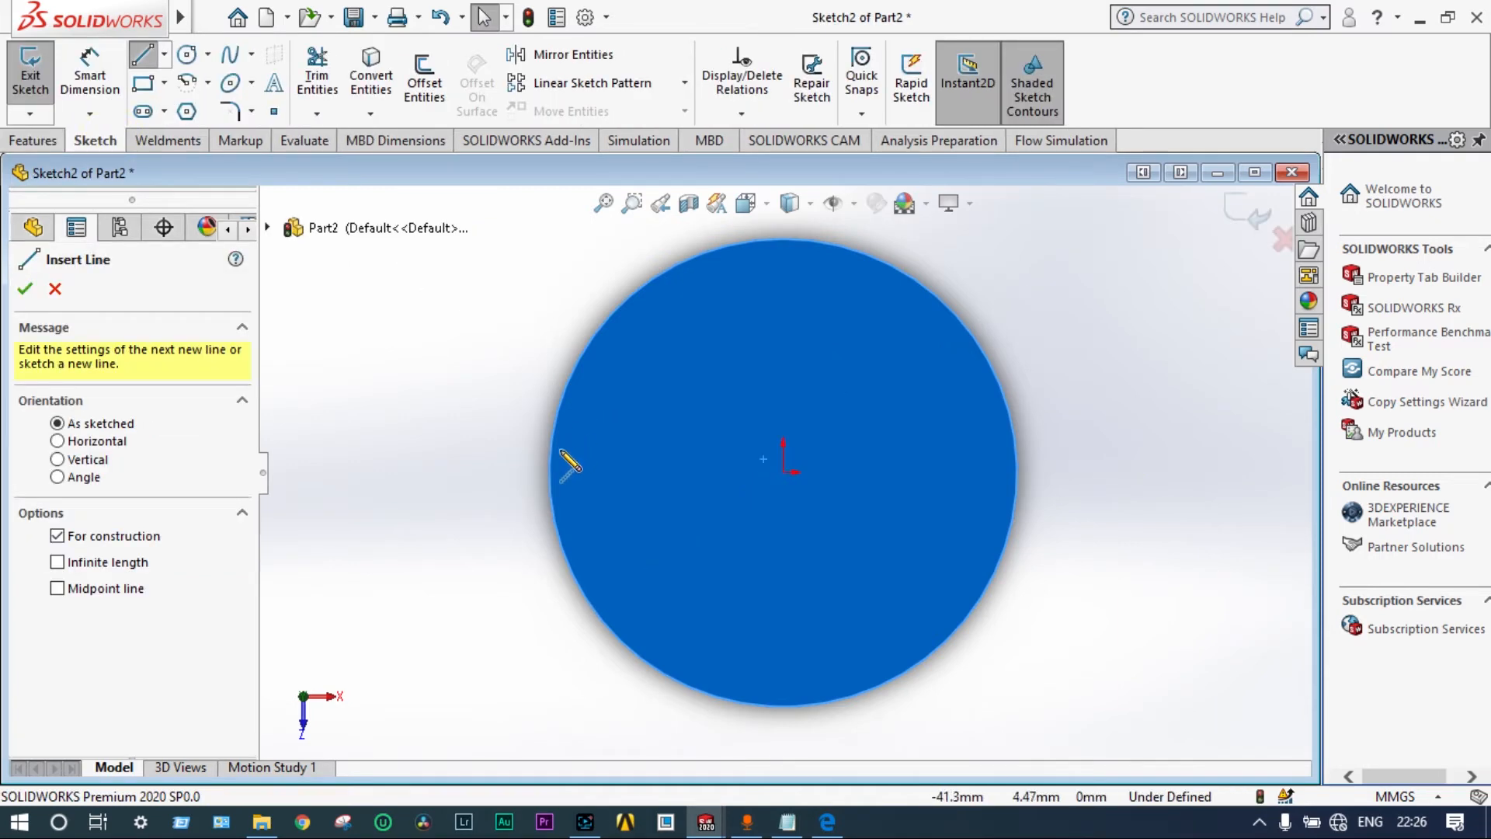
{"action": "left_click", "coordinate": [549, 472]}
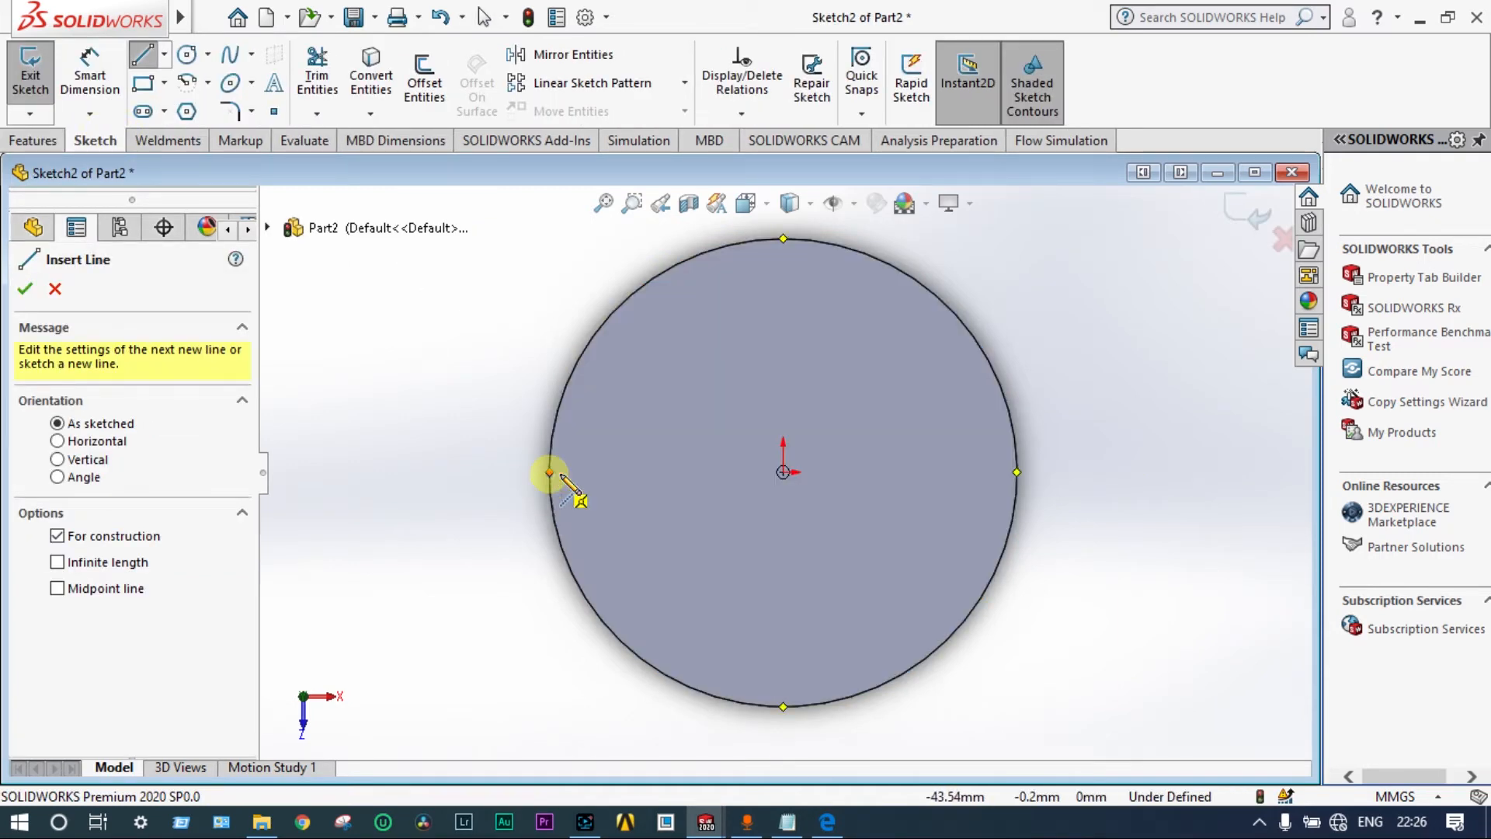
{"action": "left_click", "coordinate": [1017, 473]}
{"action": "key", "text": "Escape"}
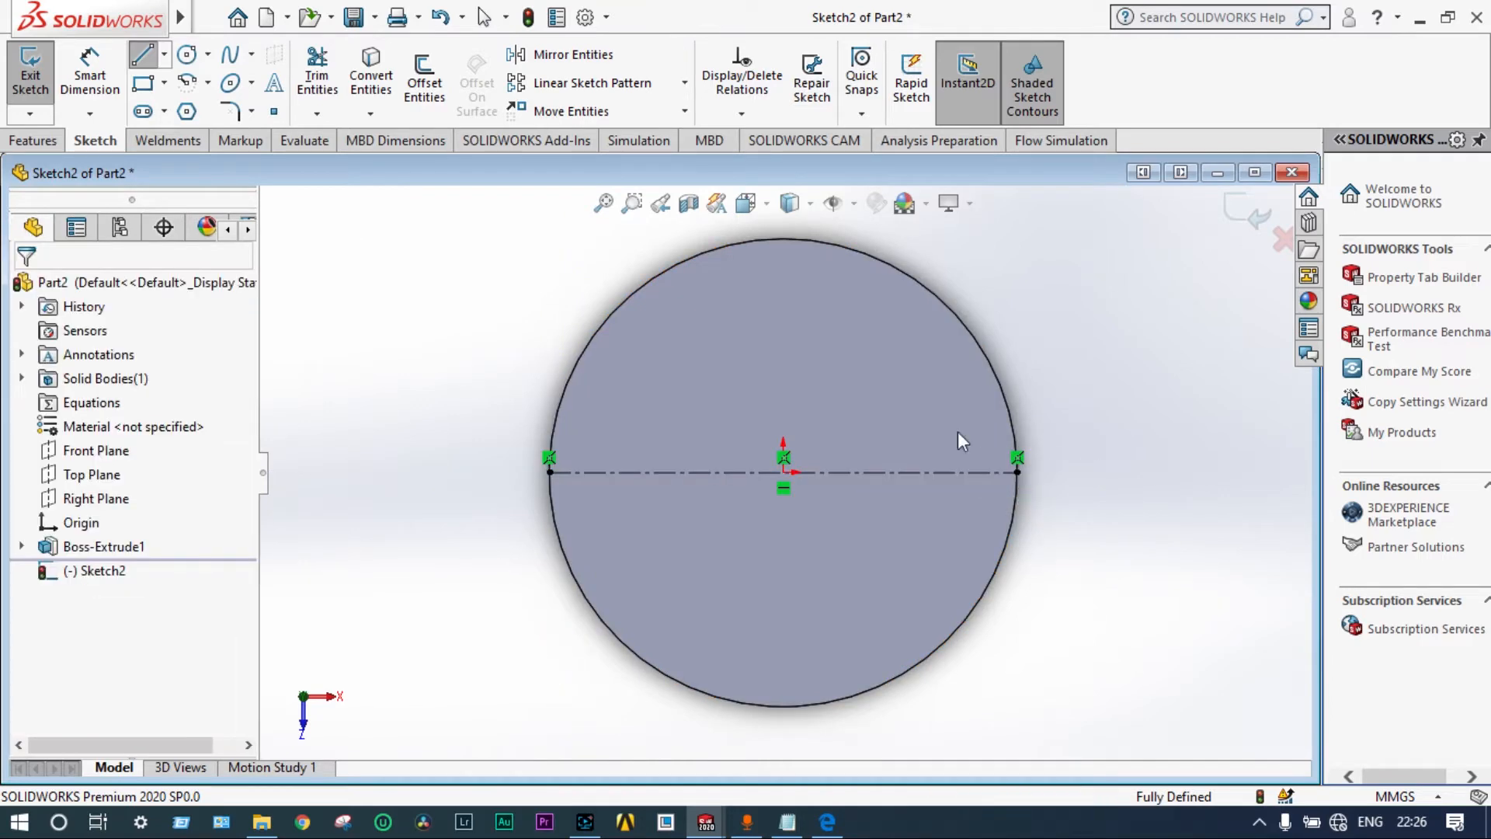
Step: Draw a vertical centerline through the origin between the top and bottom quadrant points of the disc edge
{"action": "left_click", "coordinate": [165, 56]}
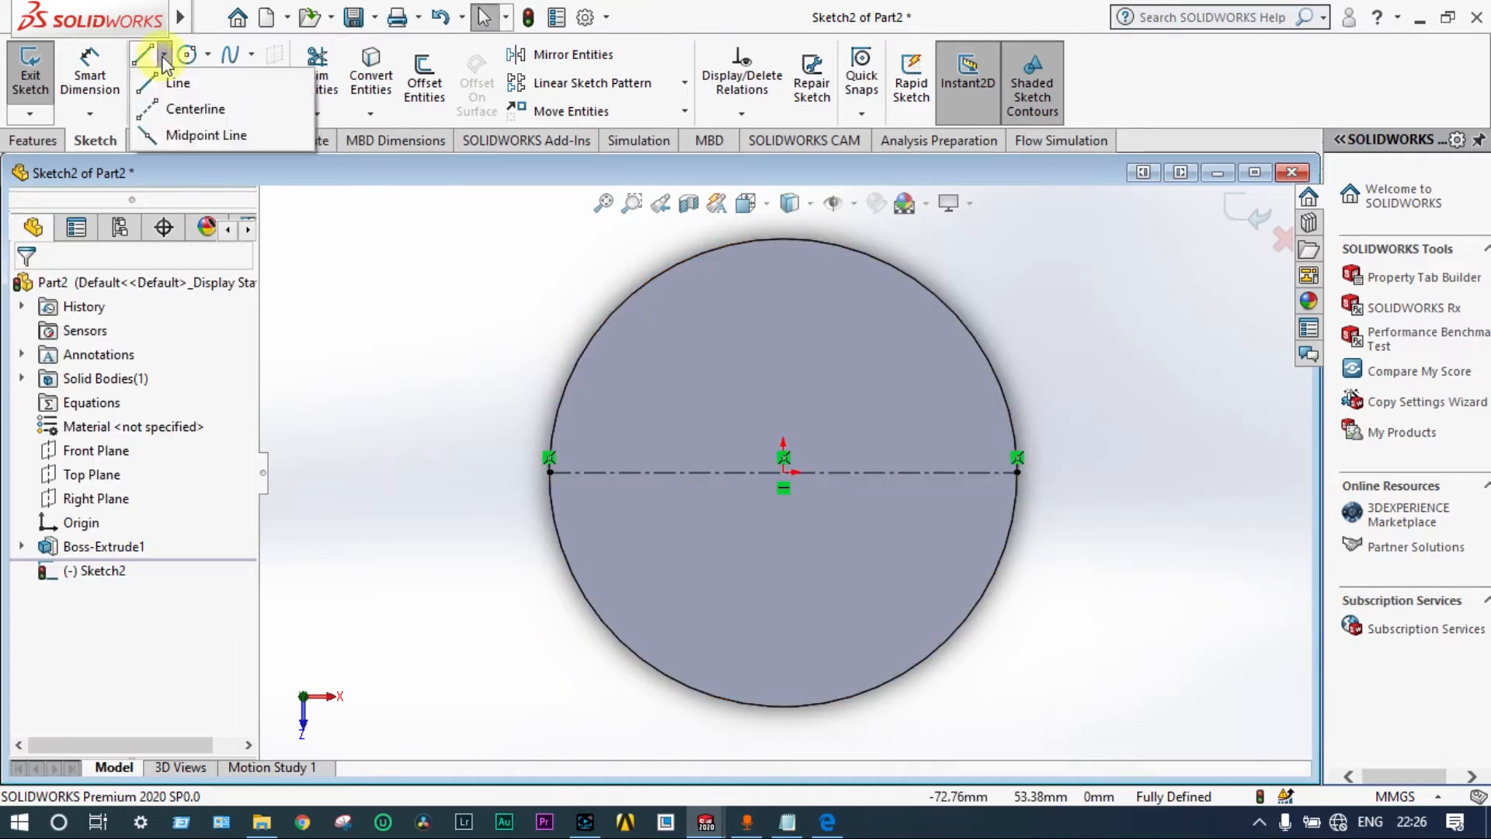
{"action": "left_click", "coordinate": [161, 110]}
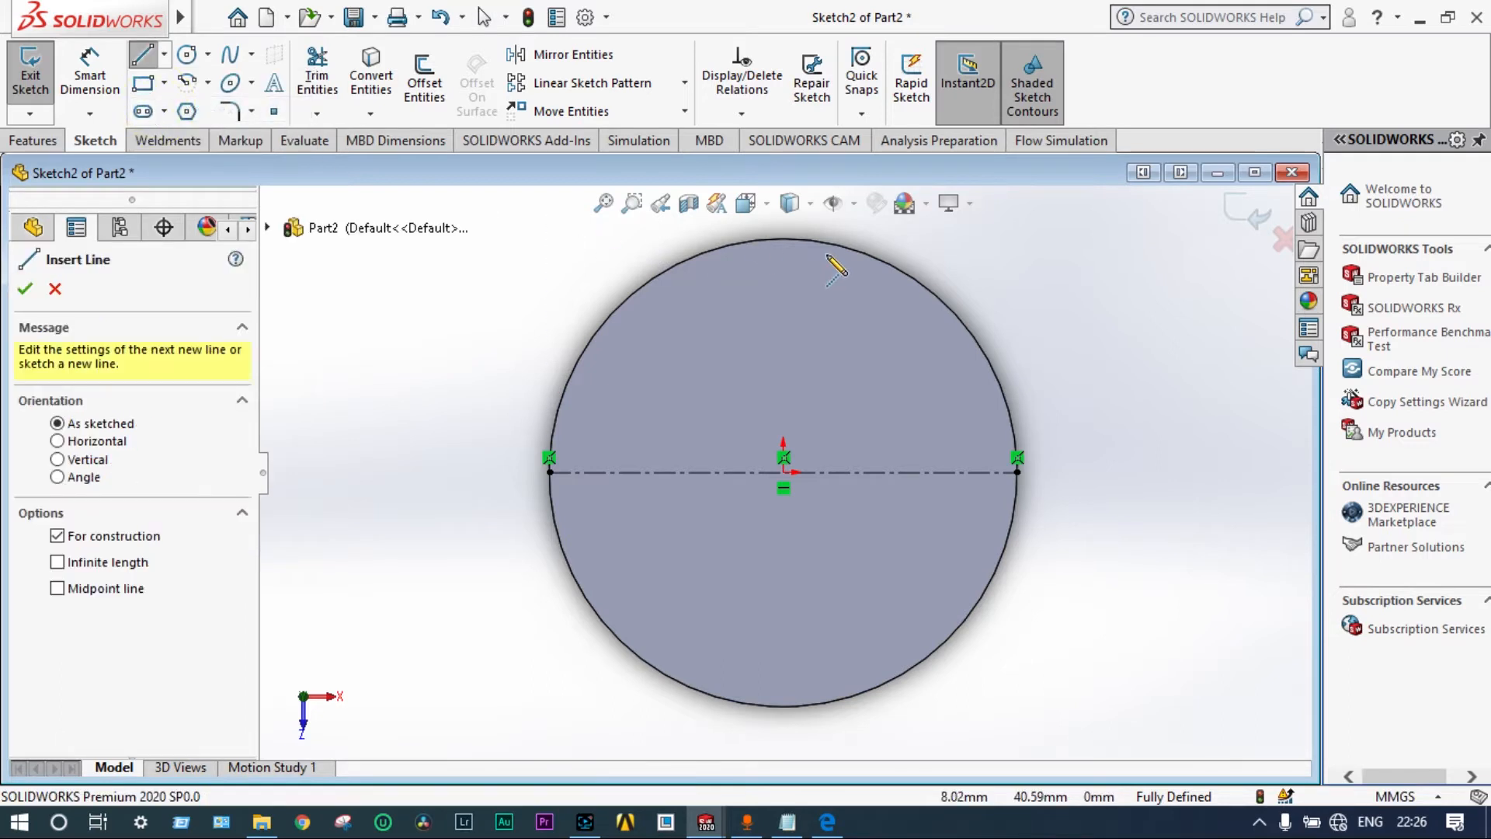
{"action": "left_click", "coordinate": [783, 239]}
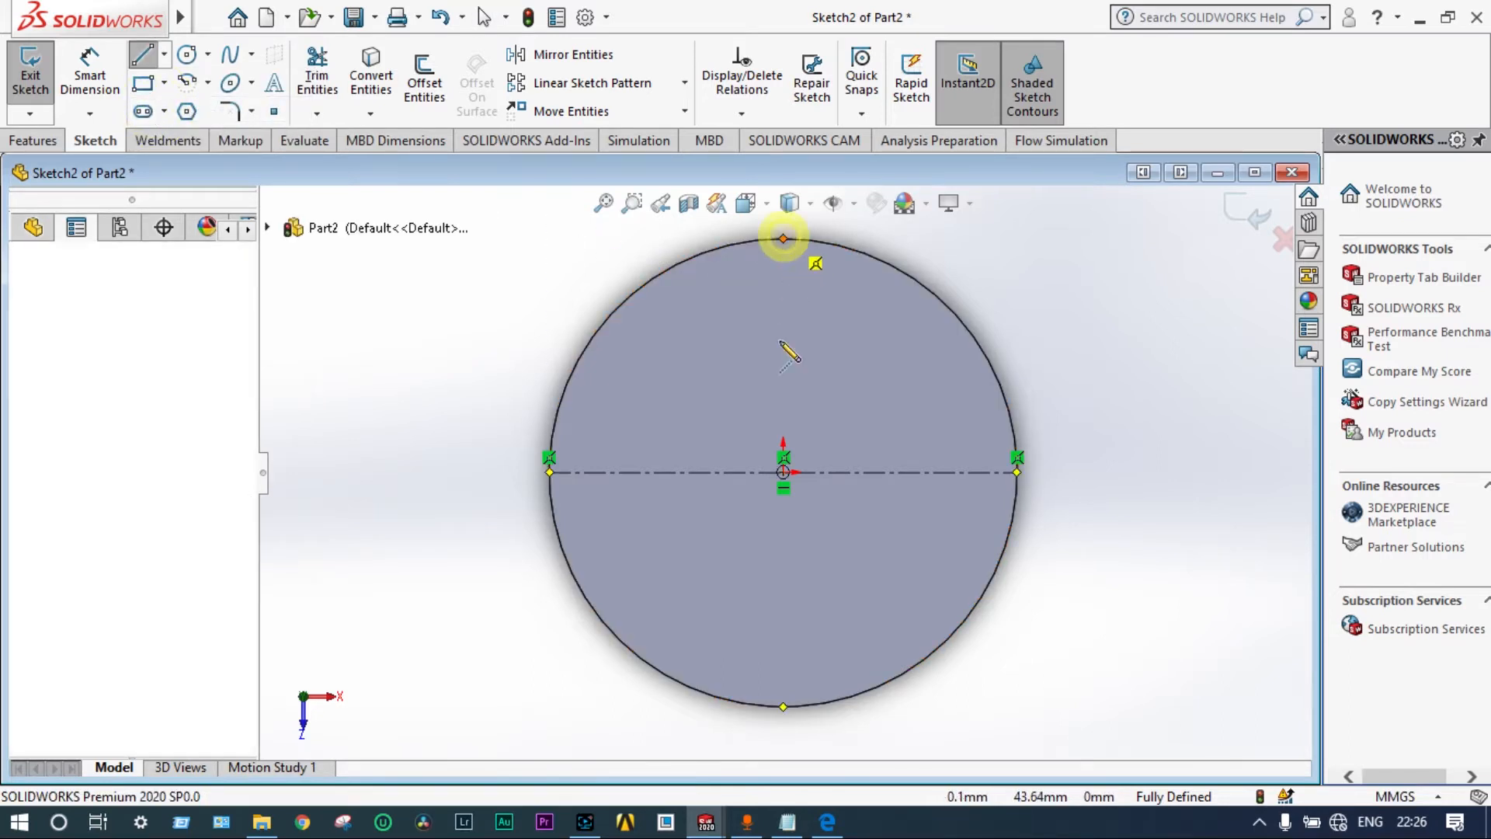
{"action": "left_click", "coordinate": [784, 706]}
{"action": "key", "text": "Escape"}
{"action": "key", "text": "Escape"}
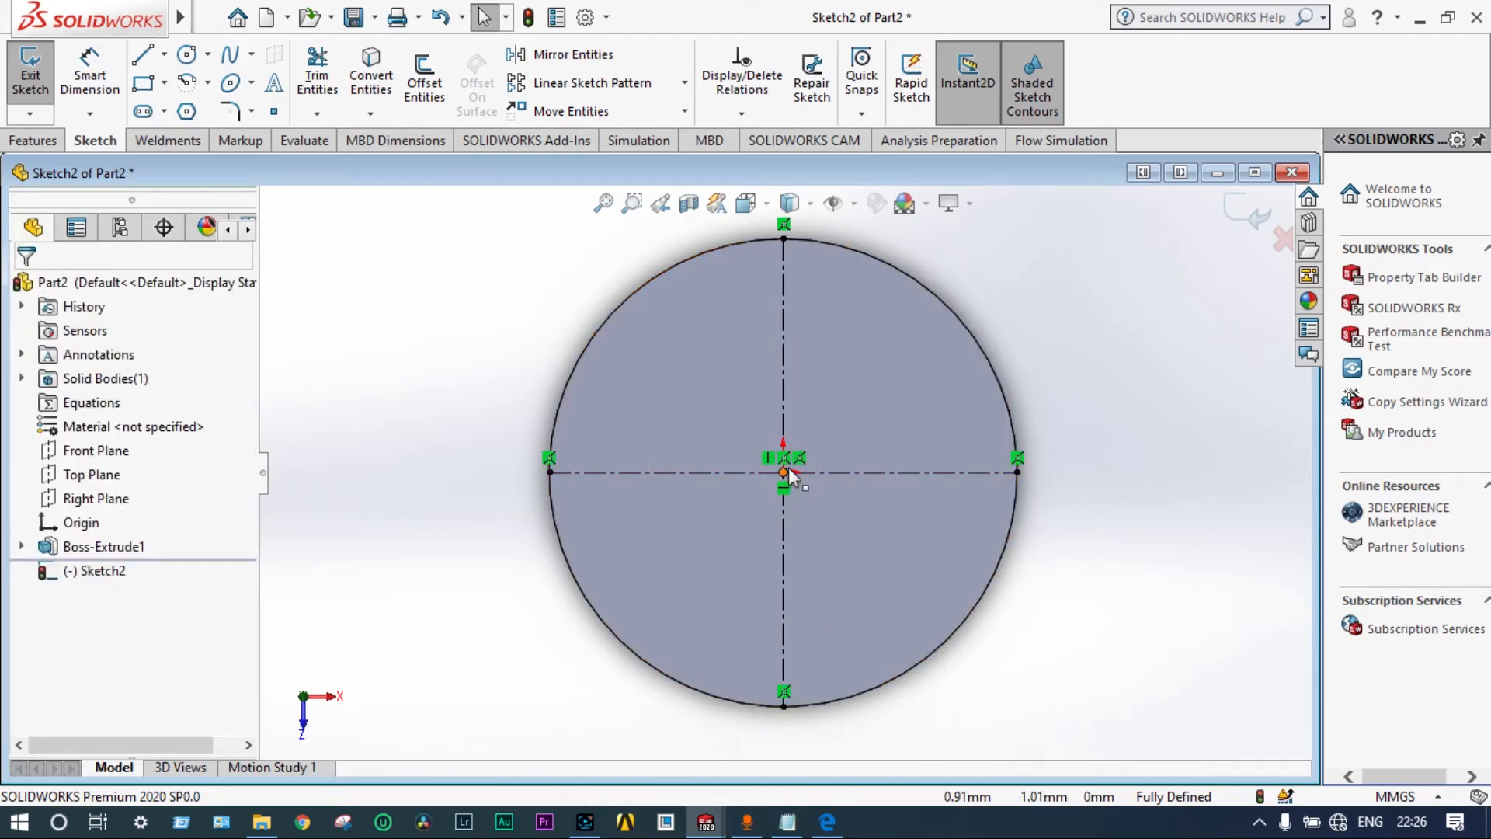
Step: Consult the driverdisc.pdf drawing and set the diameter of the inner circle in the SOLIDWORKS sketch to 55.6 mm
{"action": "left_click", "coordinate": [826, 823]}
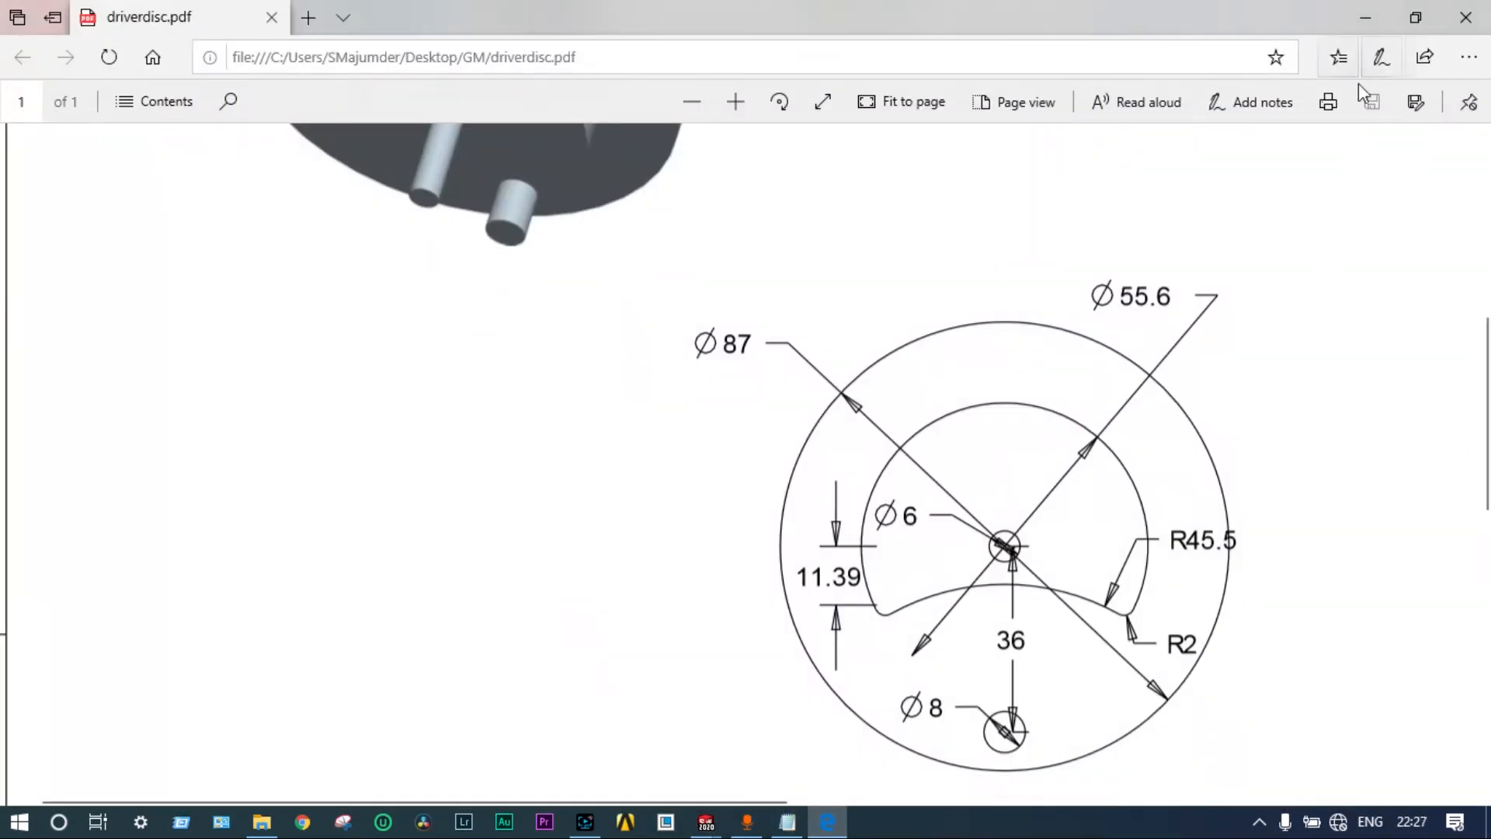
{"action": "left_click", "coordinate": [1365, 17]}
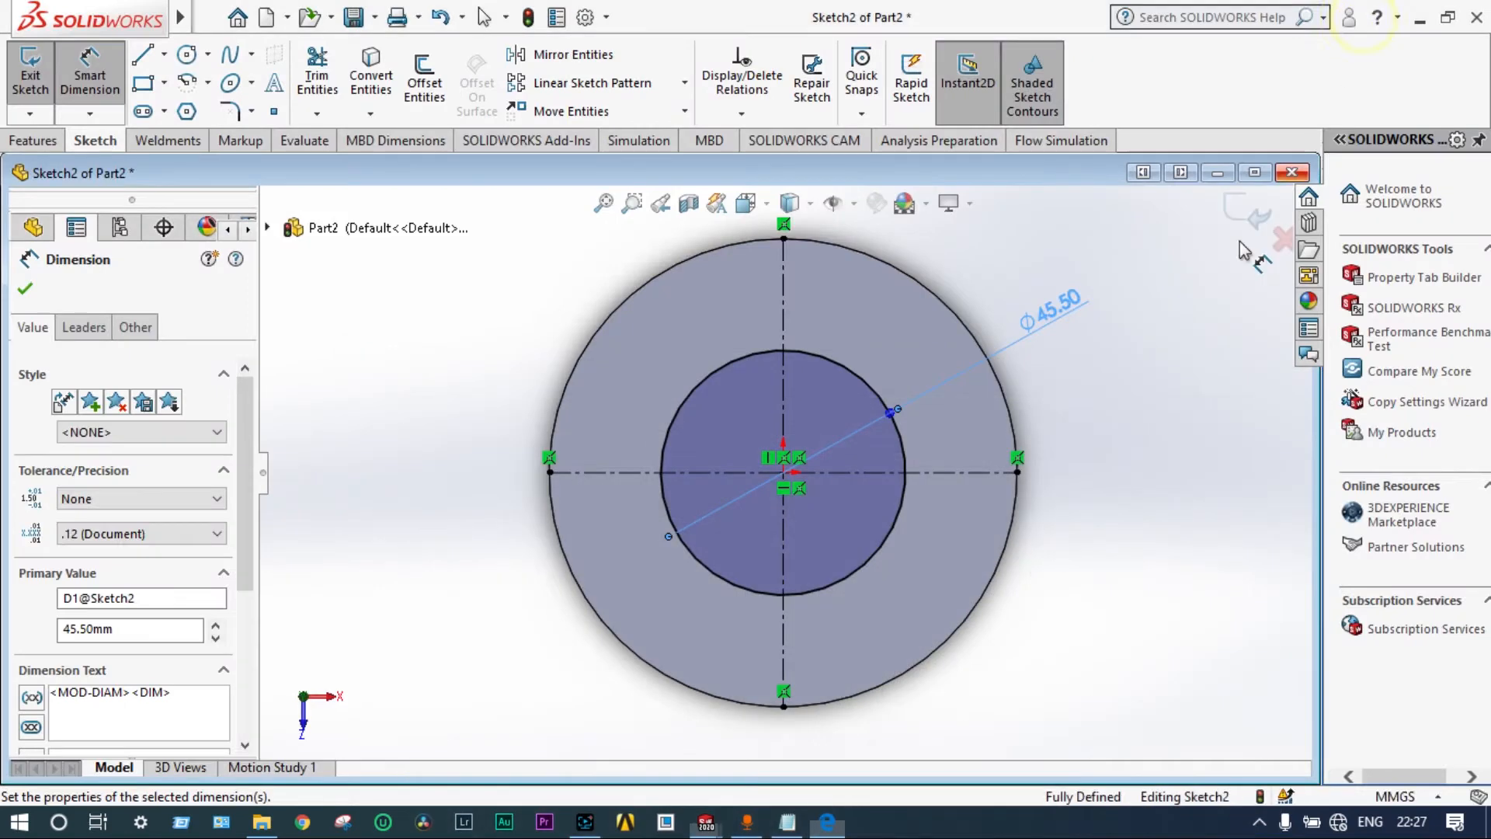
{"action": "key", "text": "Escape"}
{"action": "double_click", "coordinate": [1059, 310]}
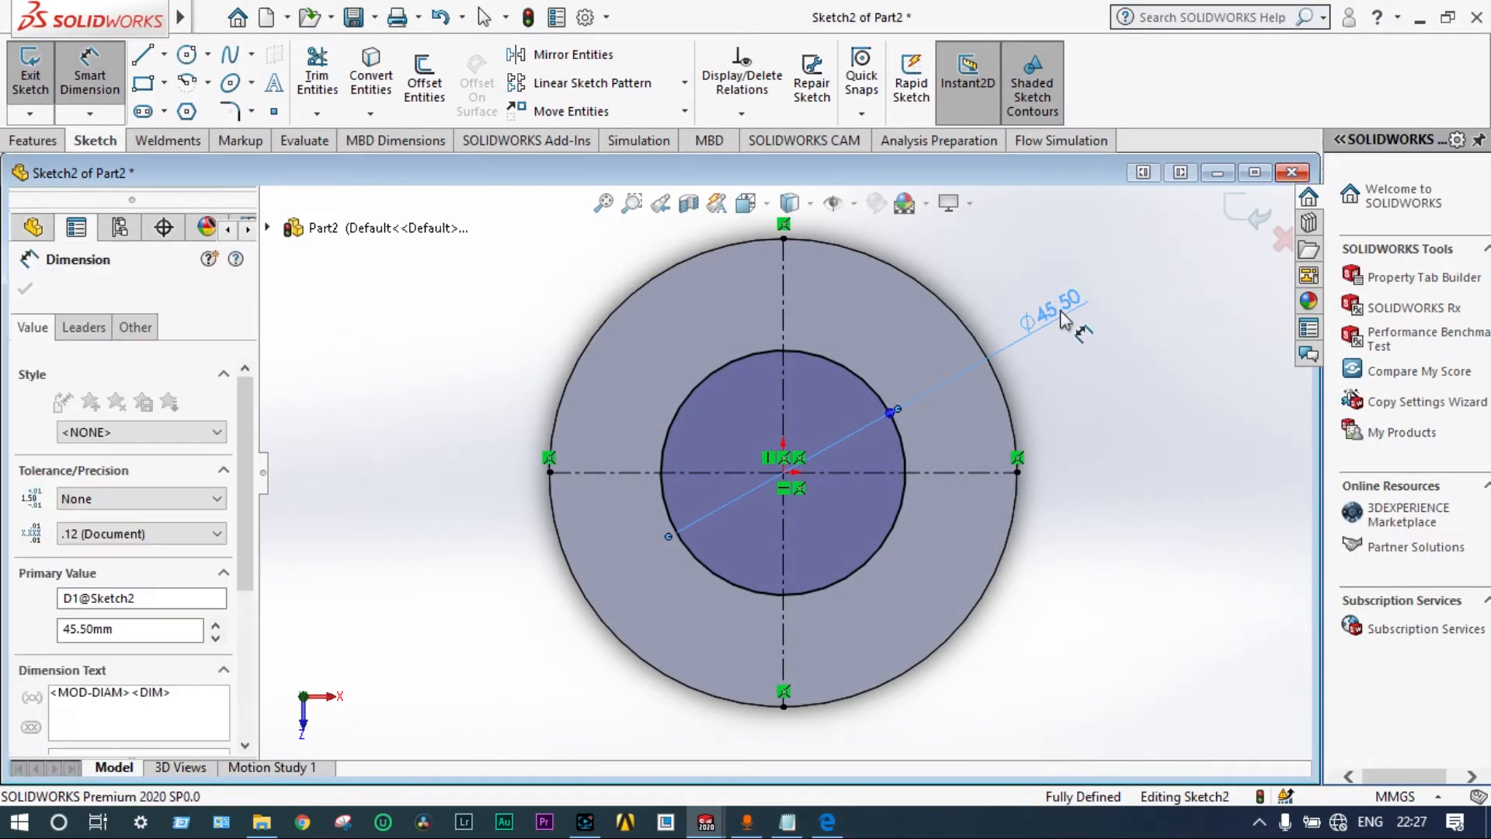
{"action": "type", "text": "55.6"}
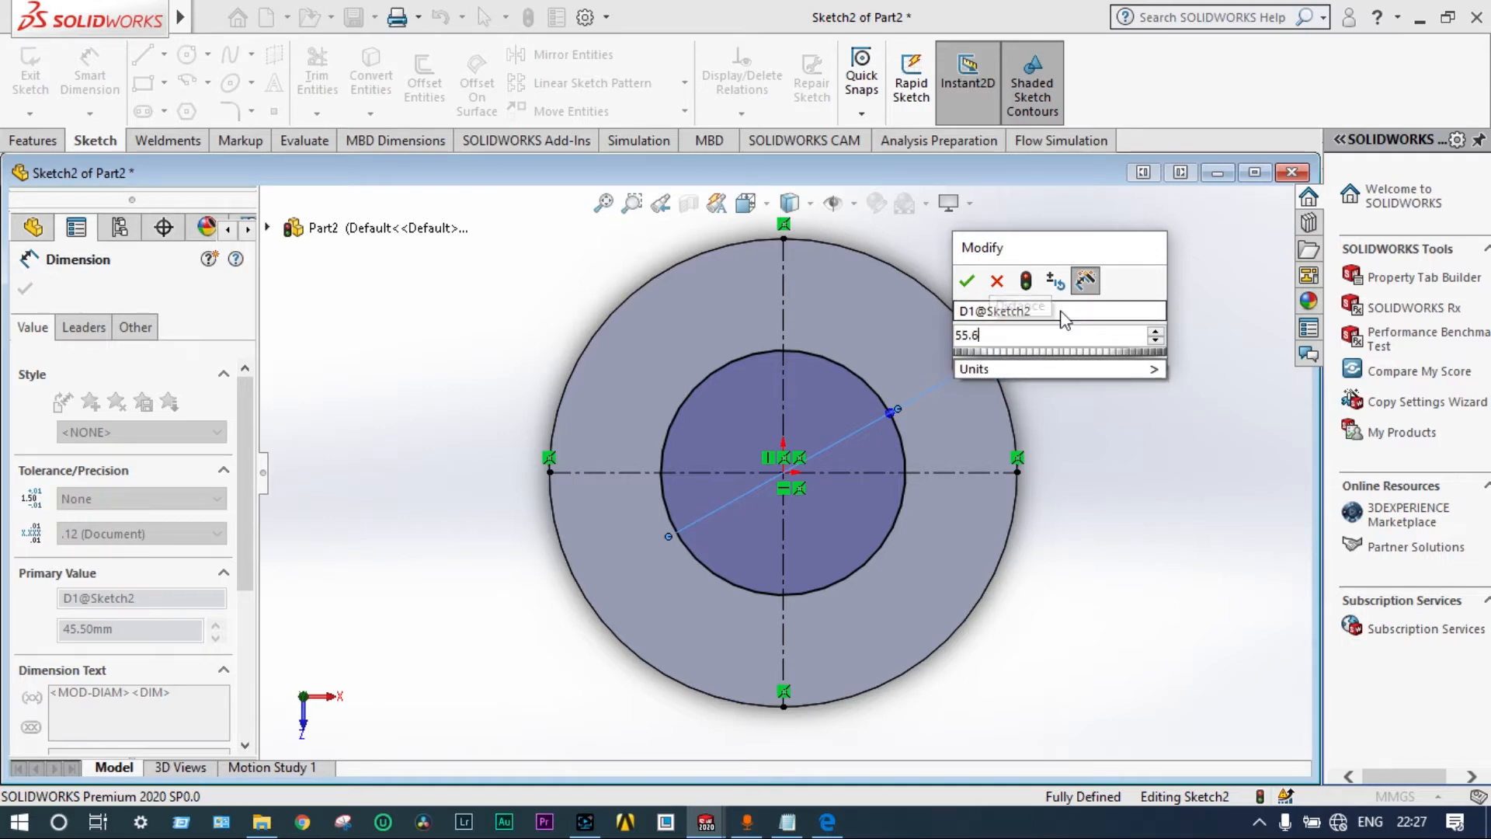
{"action": "key", "text": "Escape"}
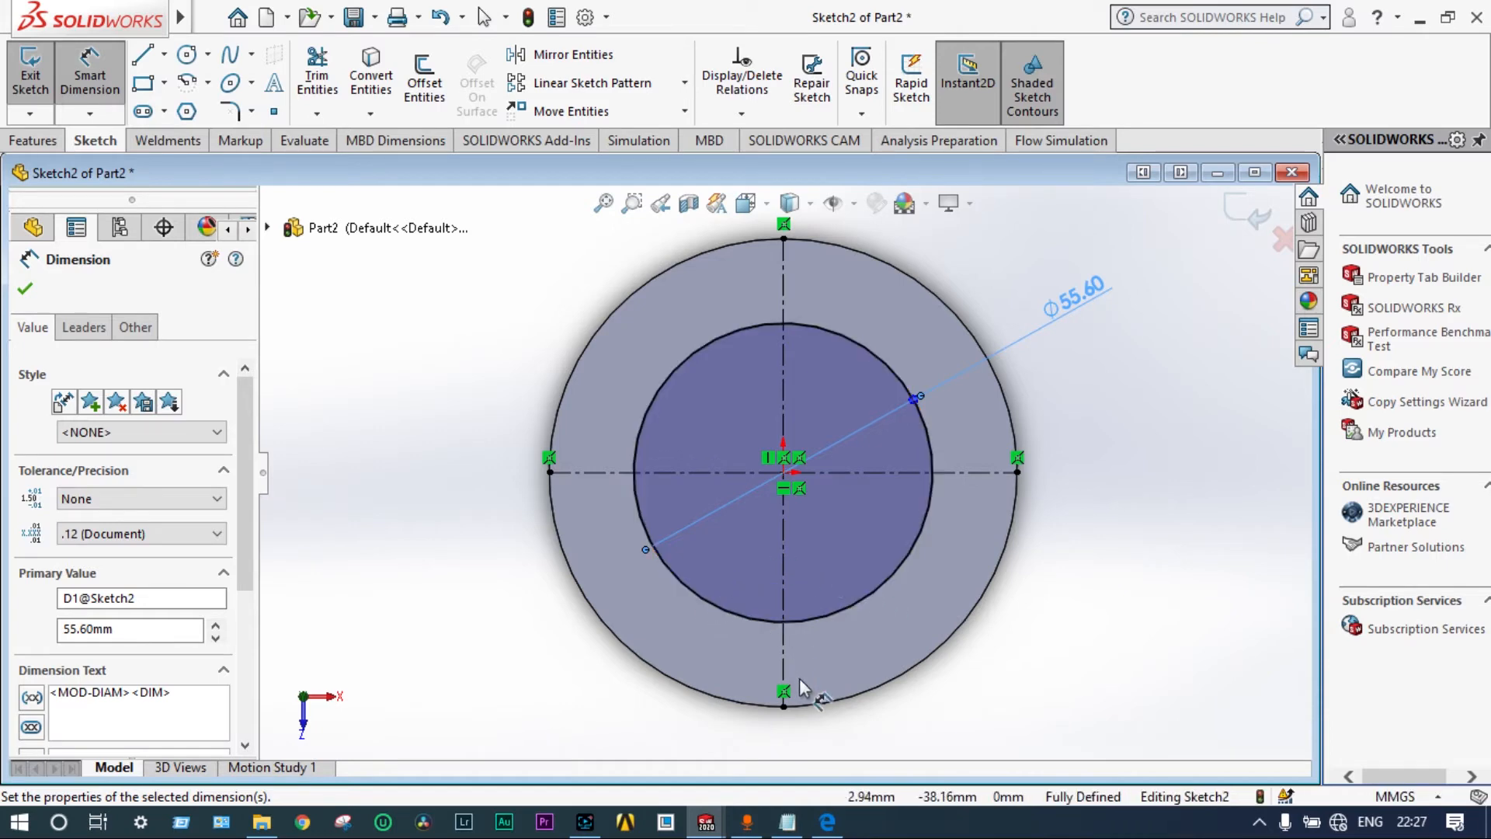
{"action": "key", "text": "f"}
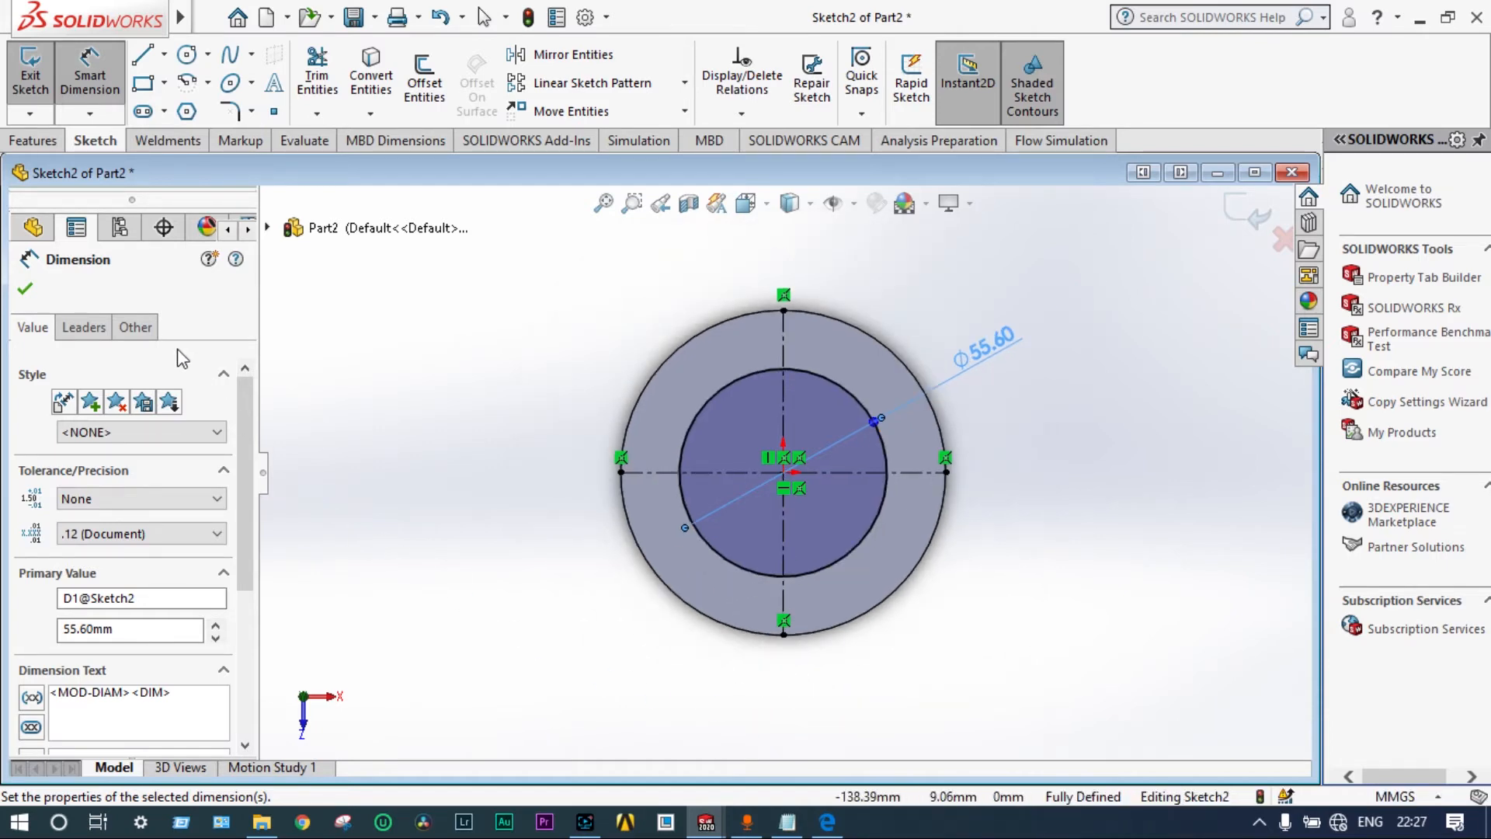
{"action": "left_click", "coordinate": [30, 289]}
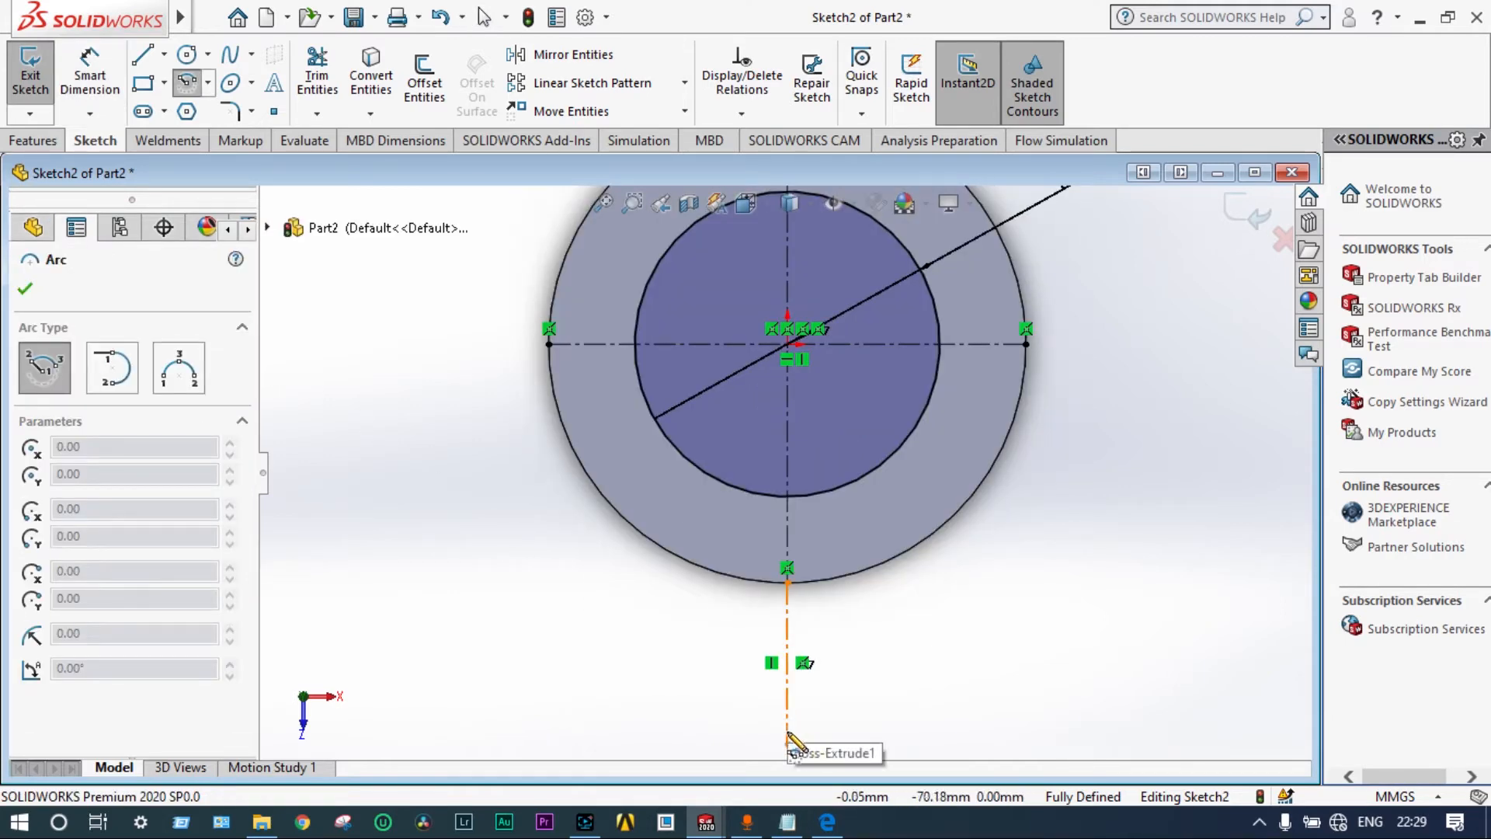
Step: Draw a centerpoint arc of about 60.7 mm radius, centred on the vertical centerline below the disc, with both ends on the inner circle
{"action": "left_click", "coordinate": [788, 742]}
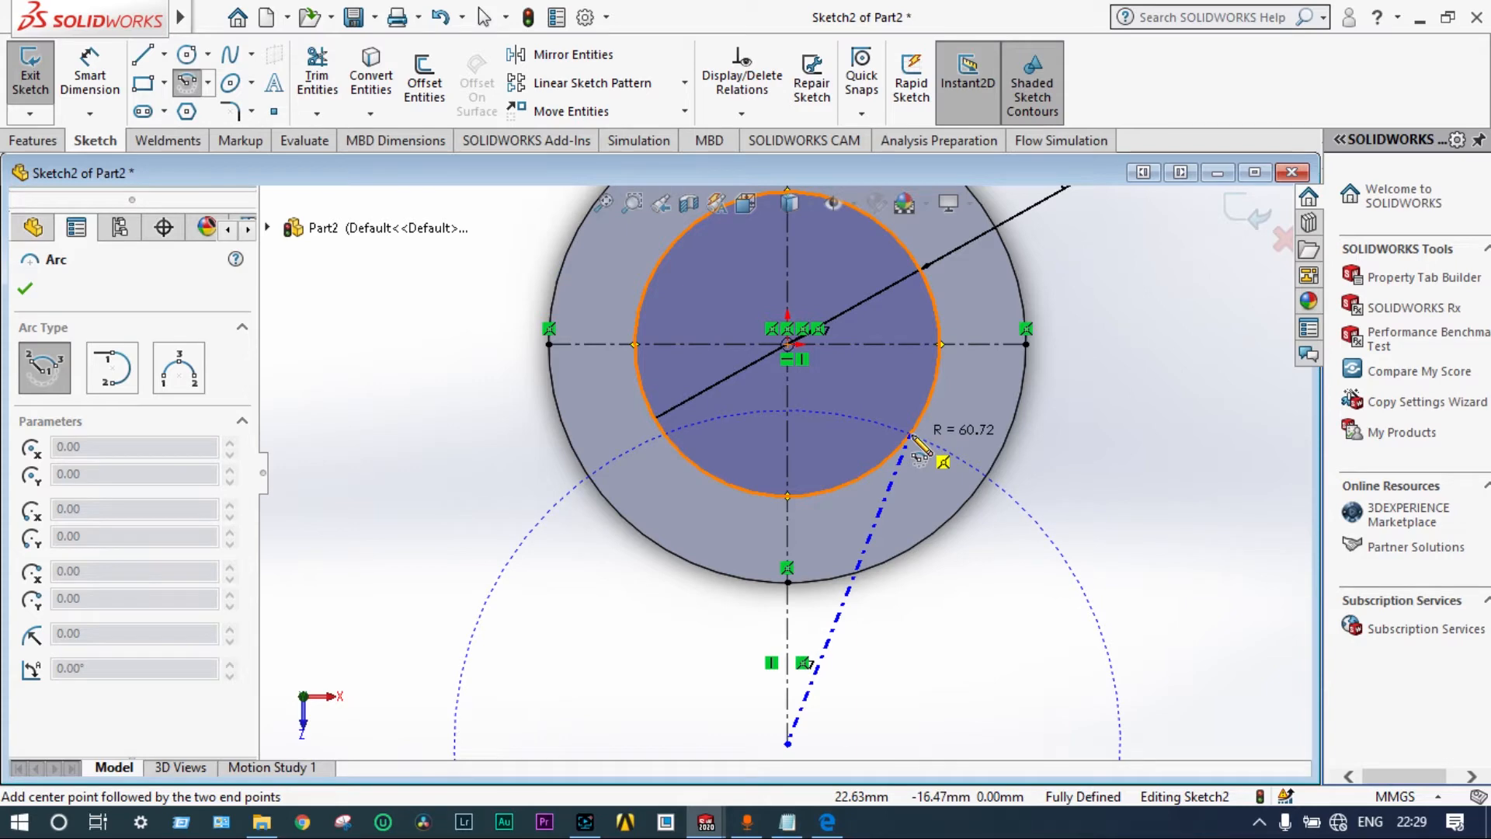
{"action": "left_click", "coordinate": [910, 434]}
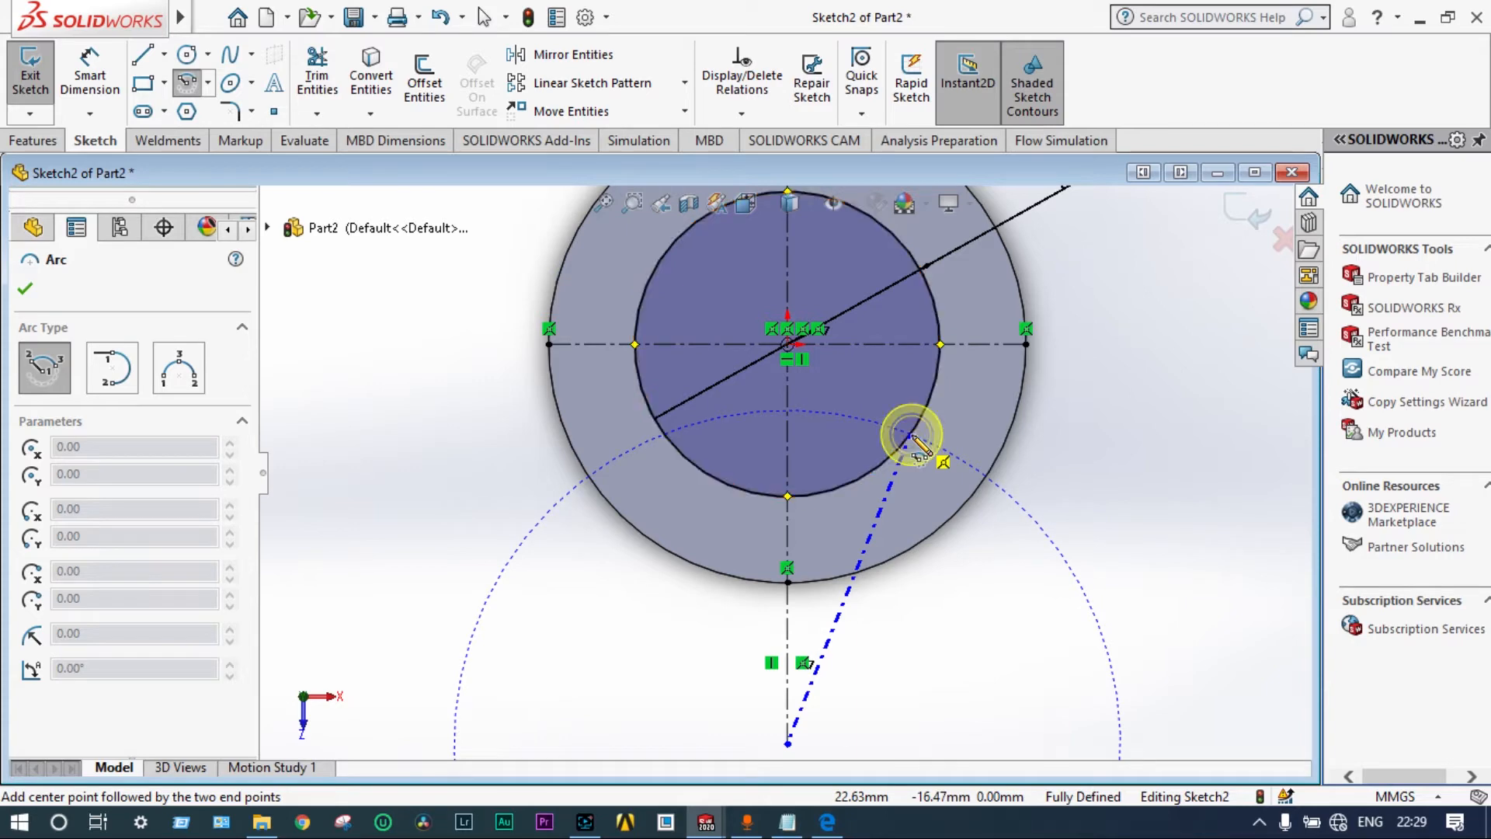
{"action": "left_click", "coordinate": [664, 433]}
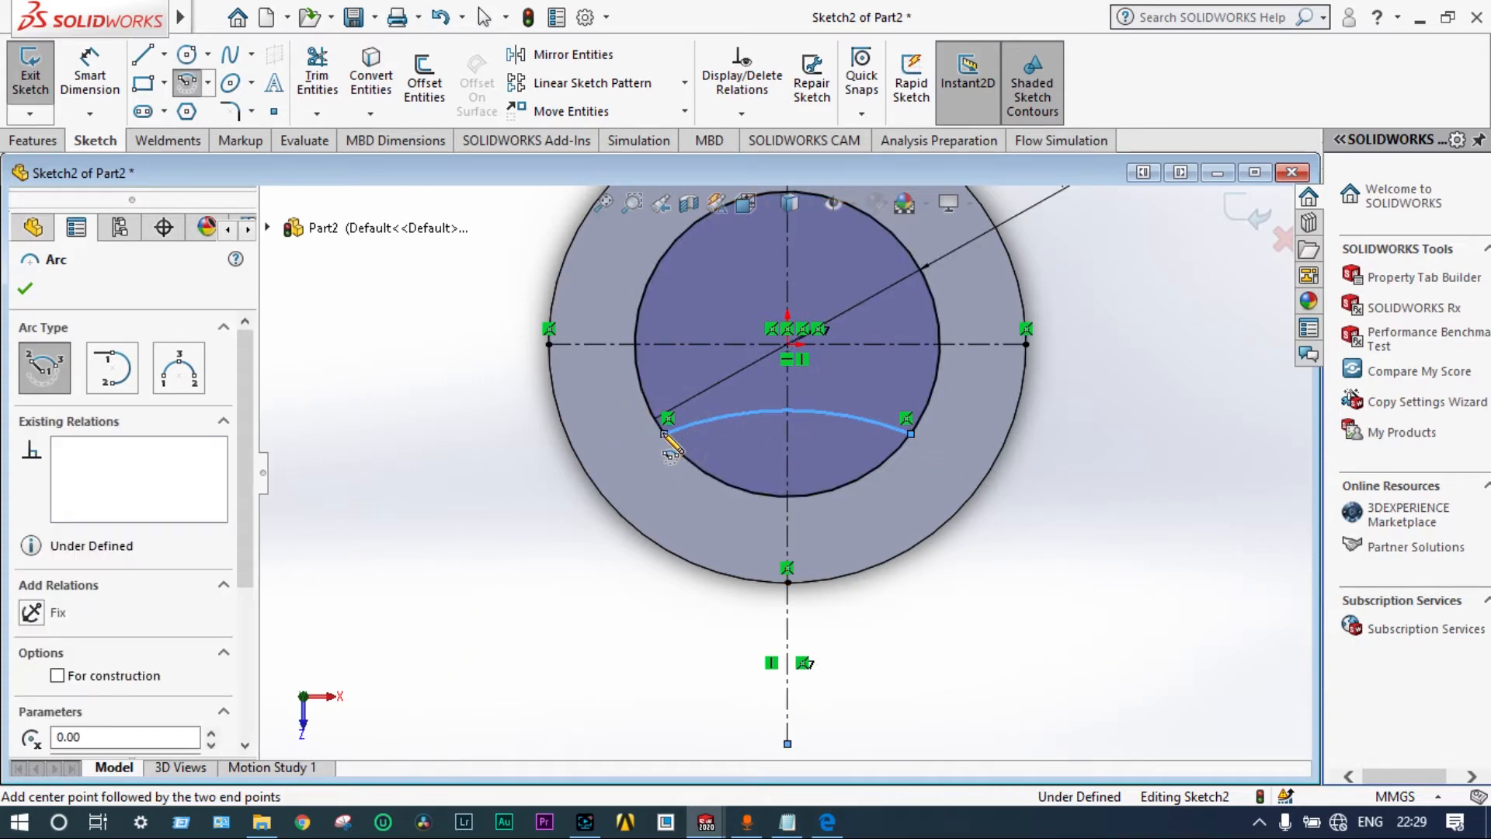
{"action": "key", "text": "Escape"}
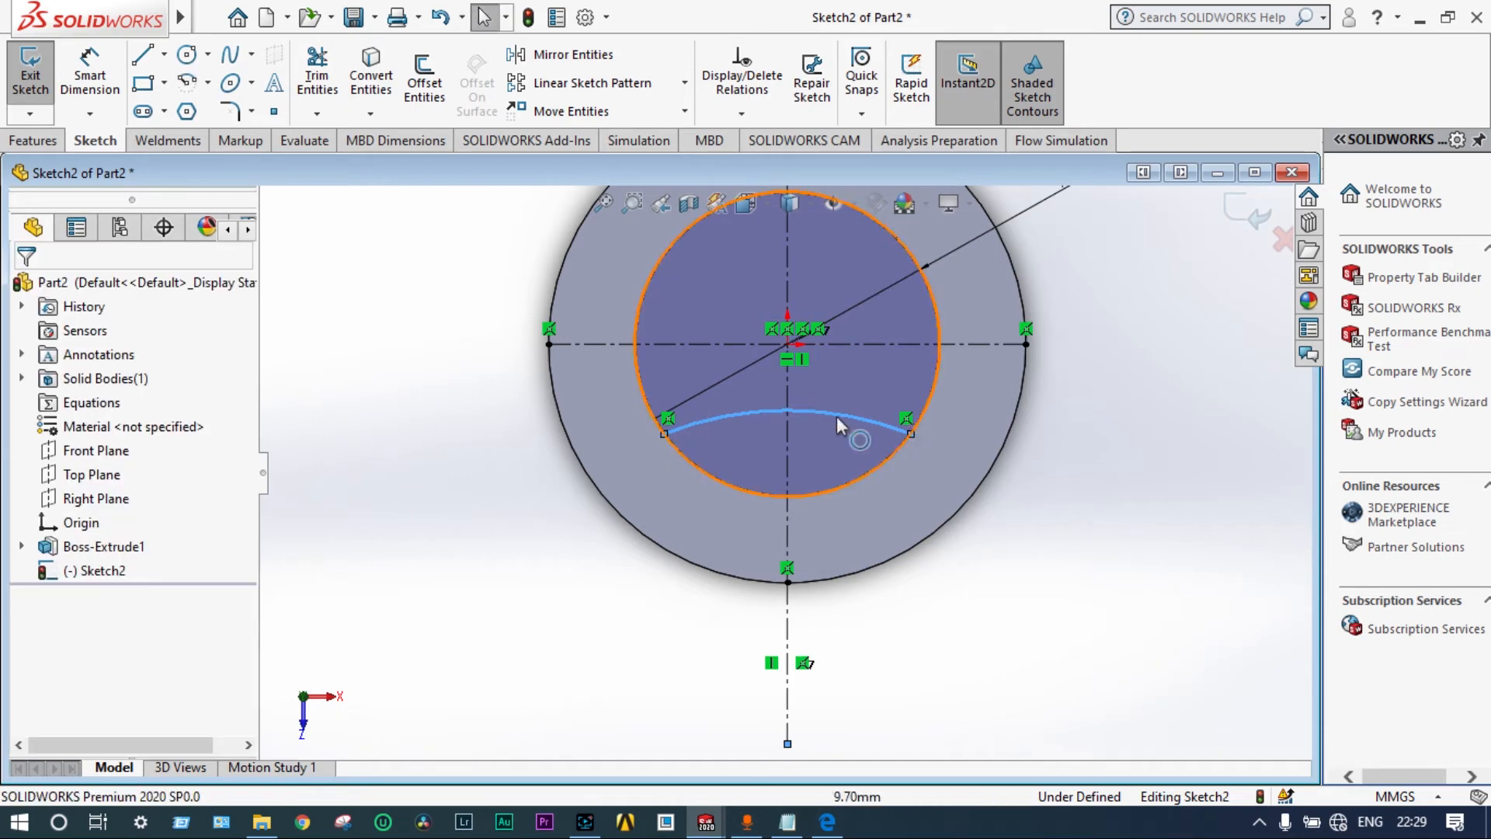
Step: Dimension the arc's radius as 45.5 mm
{"action": "left_click", "coordinate": [90, 62]}
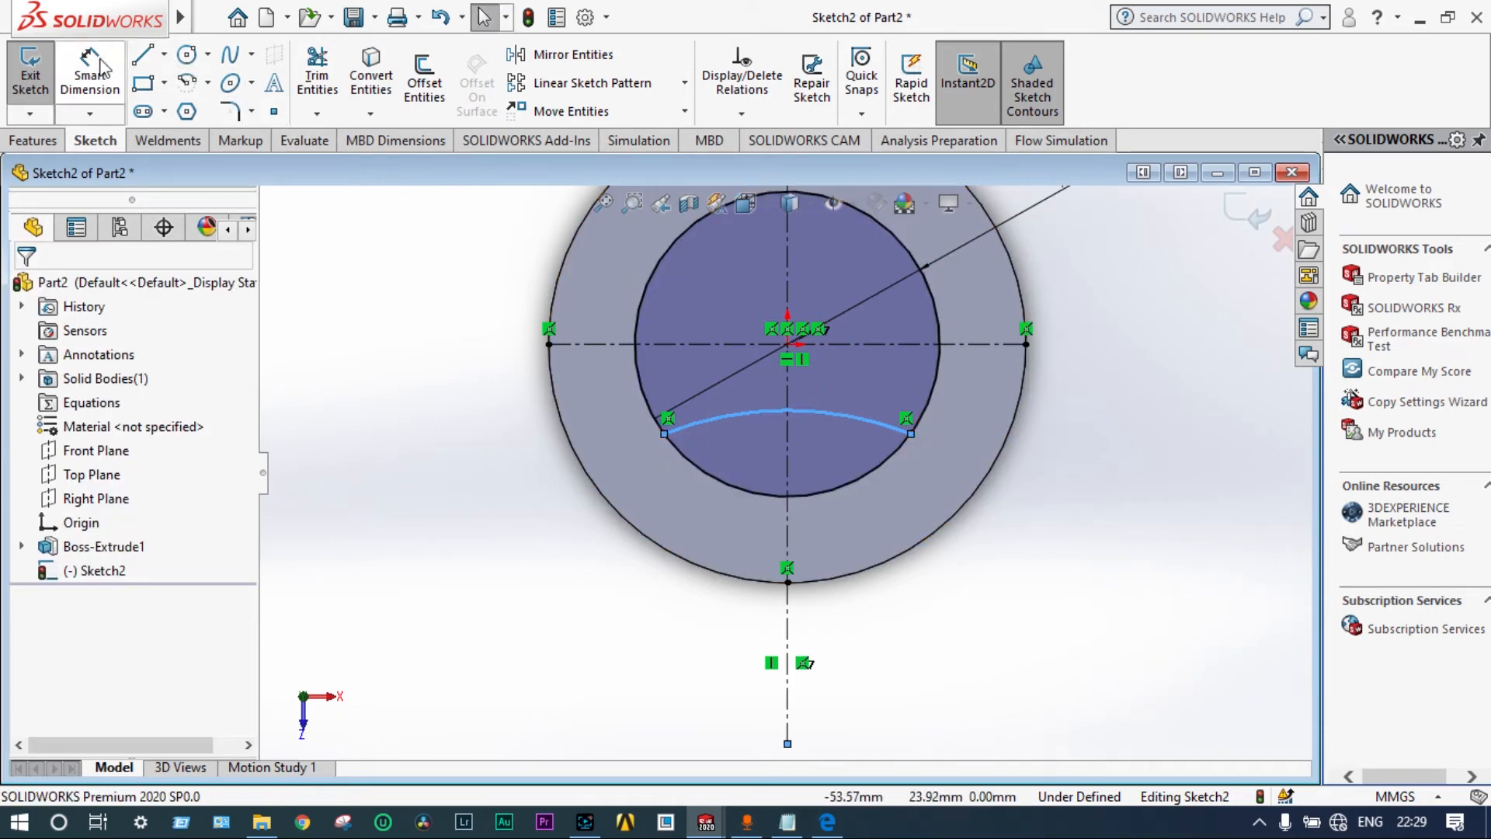
{"action": "left_click", "coordinate": [864, 417]}
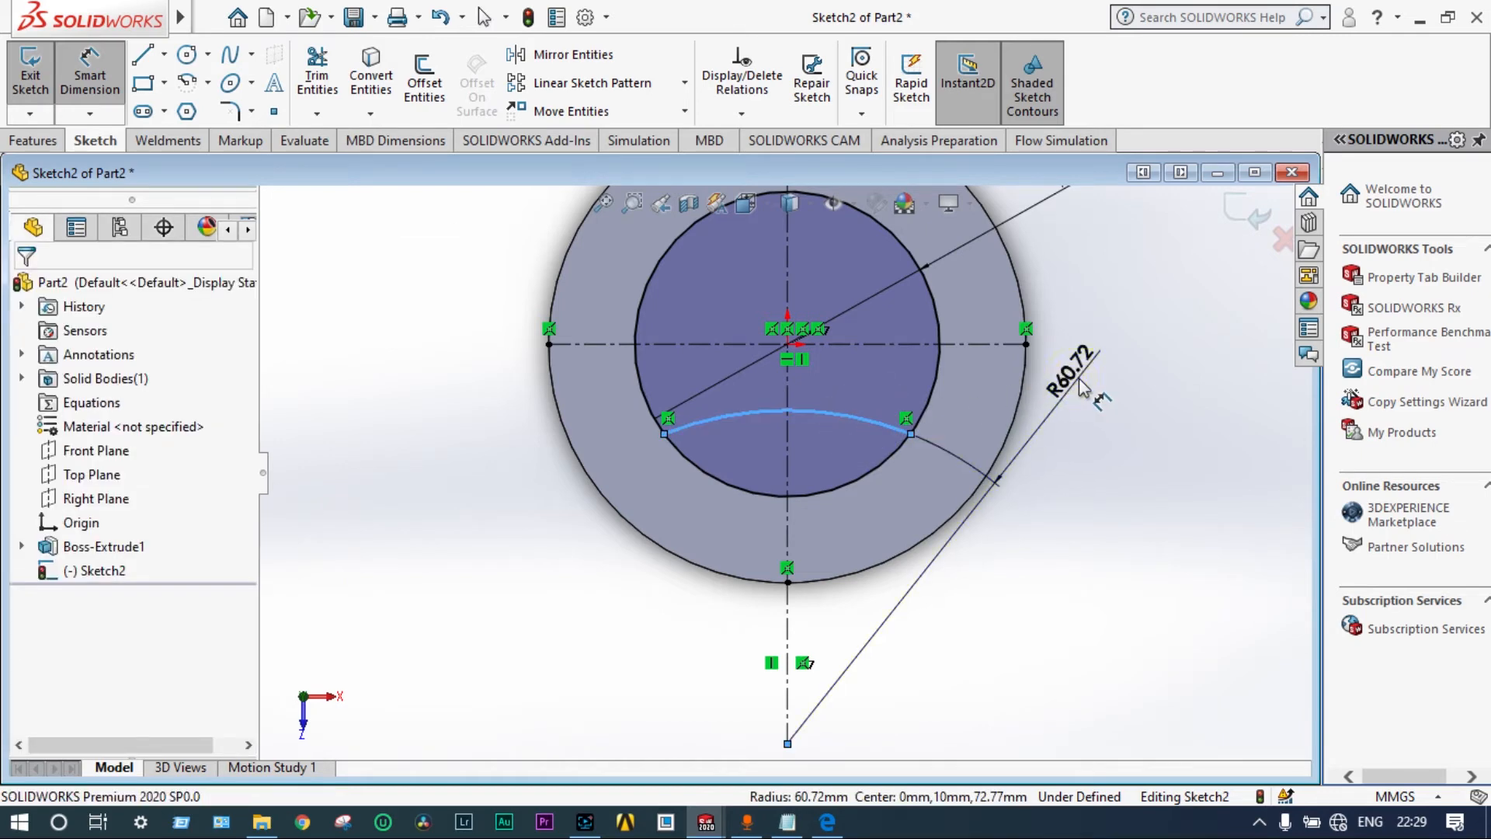
{"action": "left_click", "coordinate": [1079, 380]}
{"action": "type", "text": "48.5"}
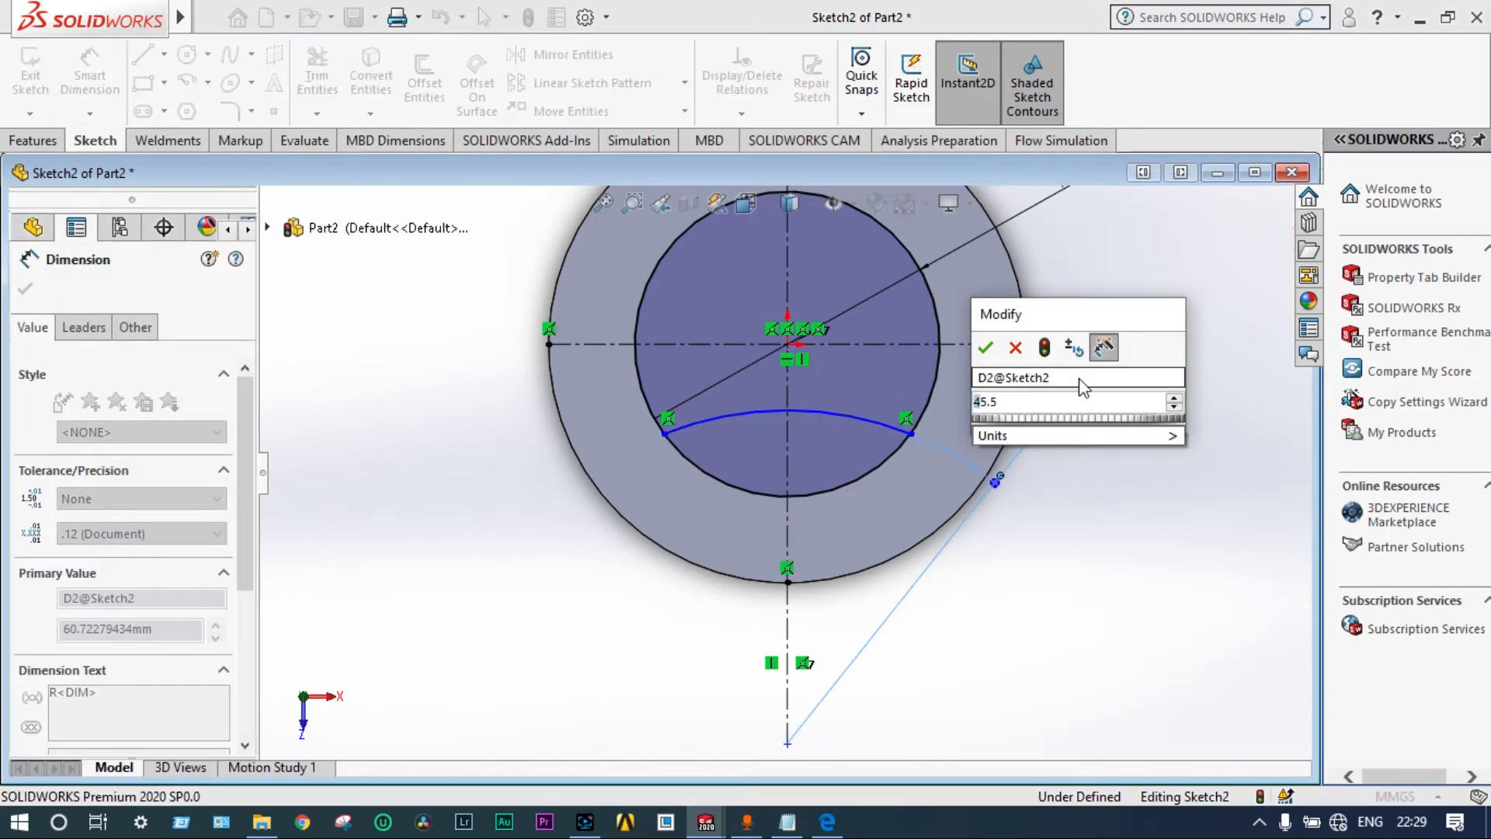
{"action": "key", "text": "Return"}
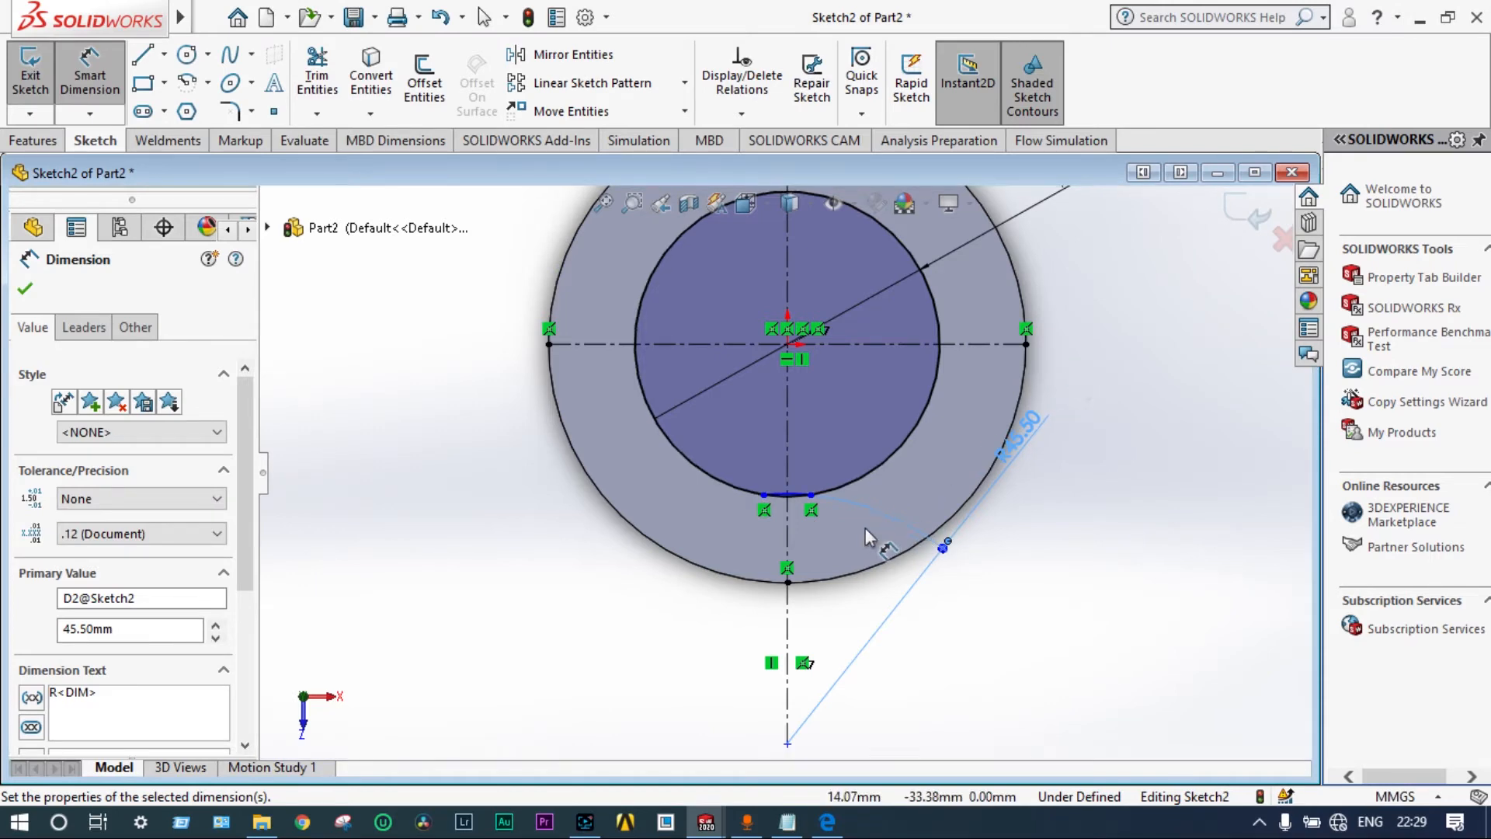
Step: Consult the driverdisc.pdf drawing and, back in SOLIDWORKS, dimension the vertical distance from the origin to the arc's midpoint as 11.30 mm
{"action": "scroll", "coordinate": [770, 519], "scroll_direction": "down", "scroll_amount": 6}
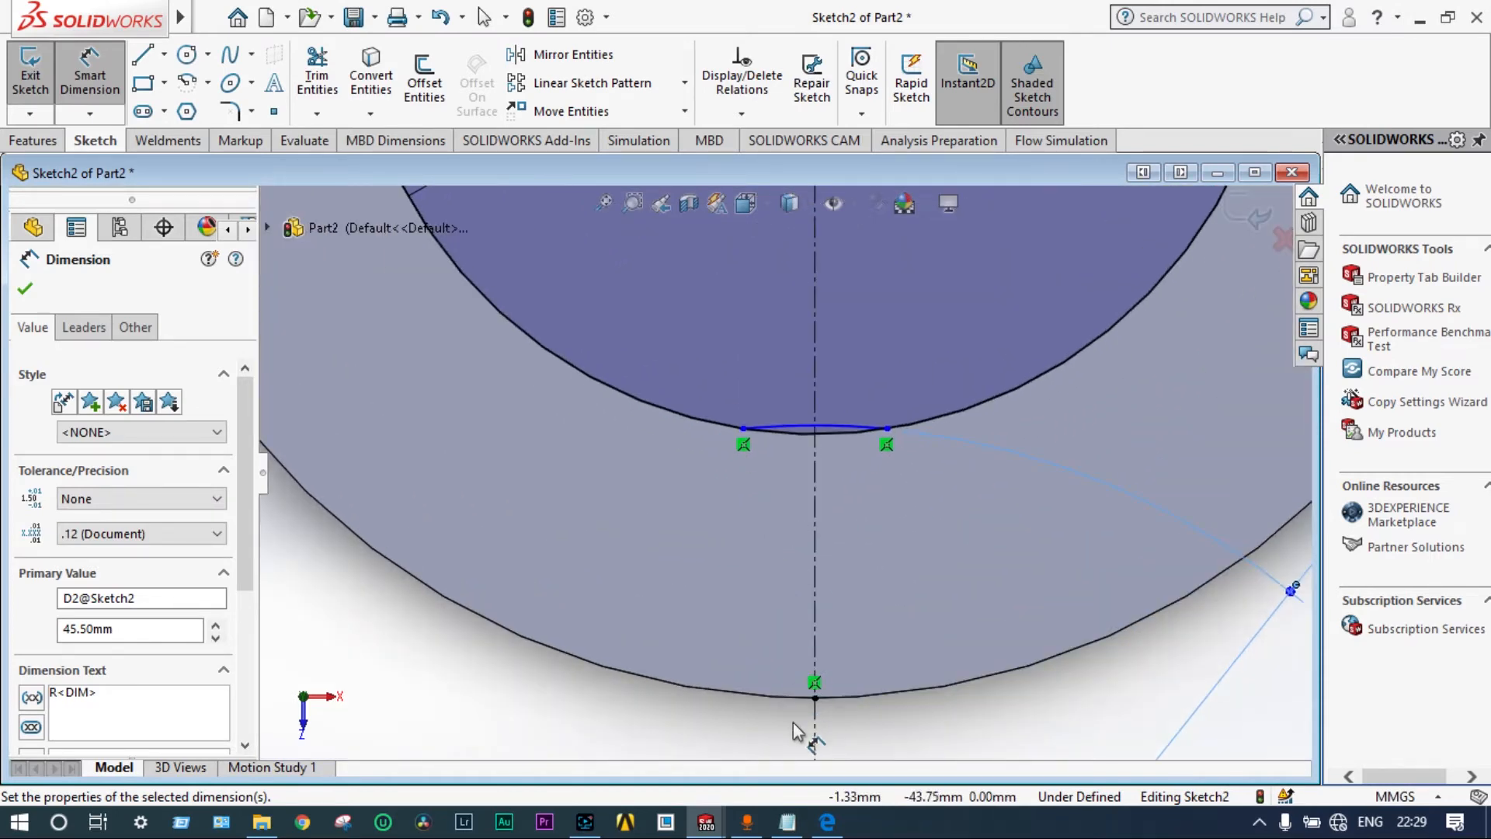
{"action": "left_click", "coordinate": [829, 821]}
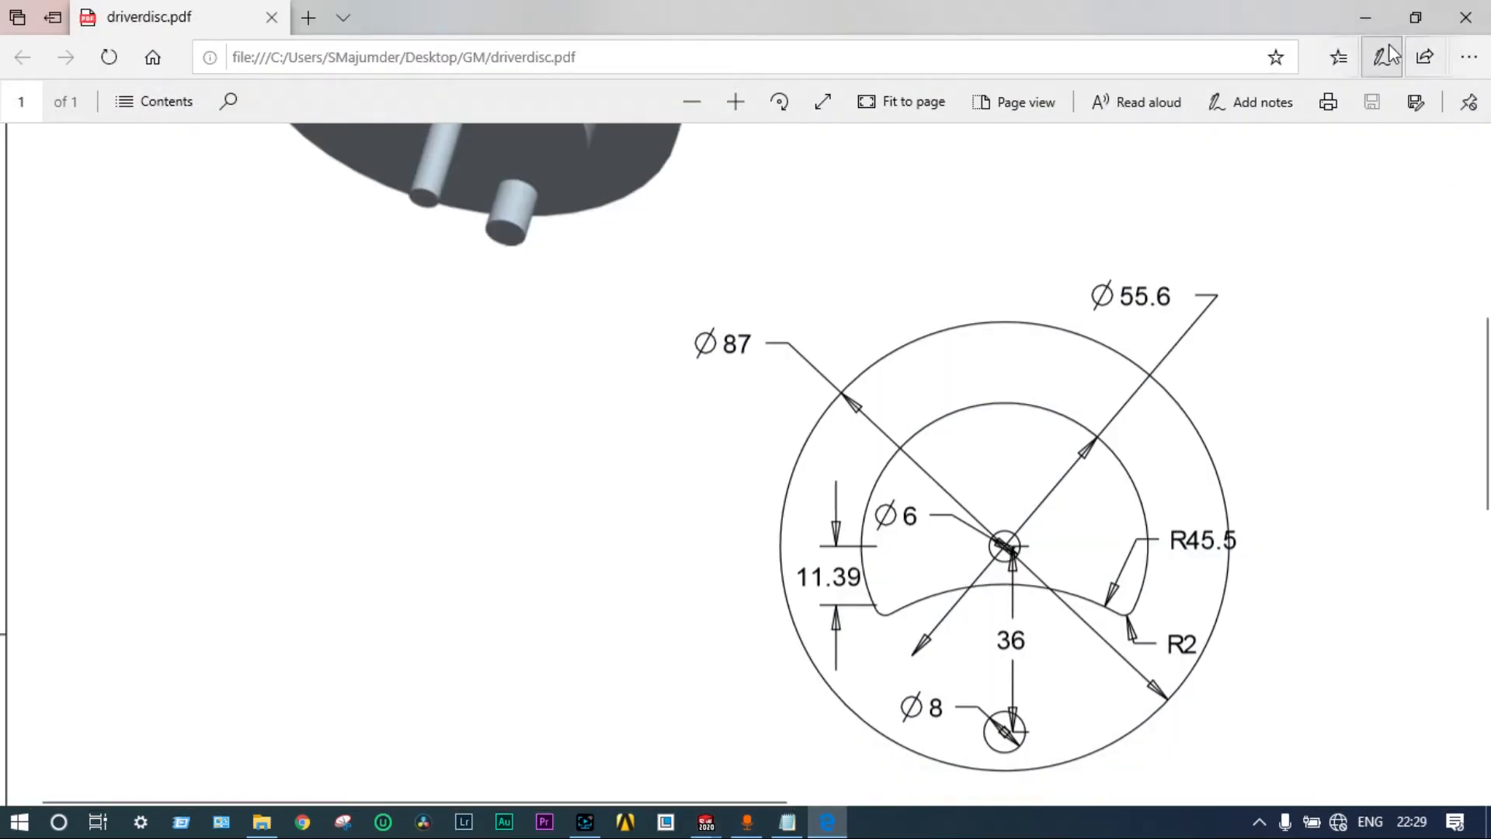
{"action": "left_click", "coordinate": [1371, 19]}
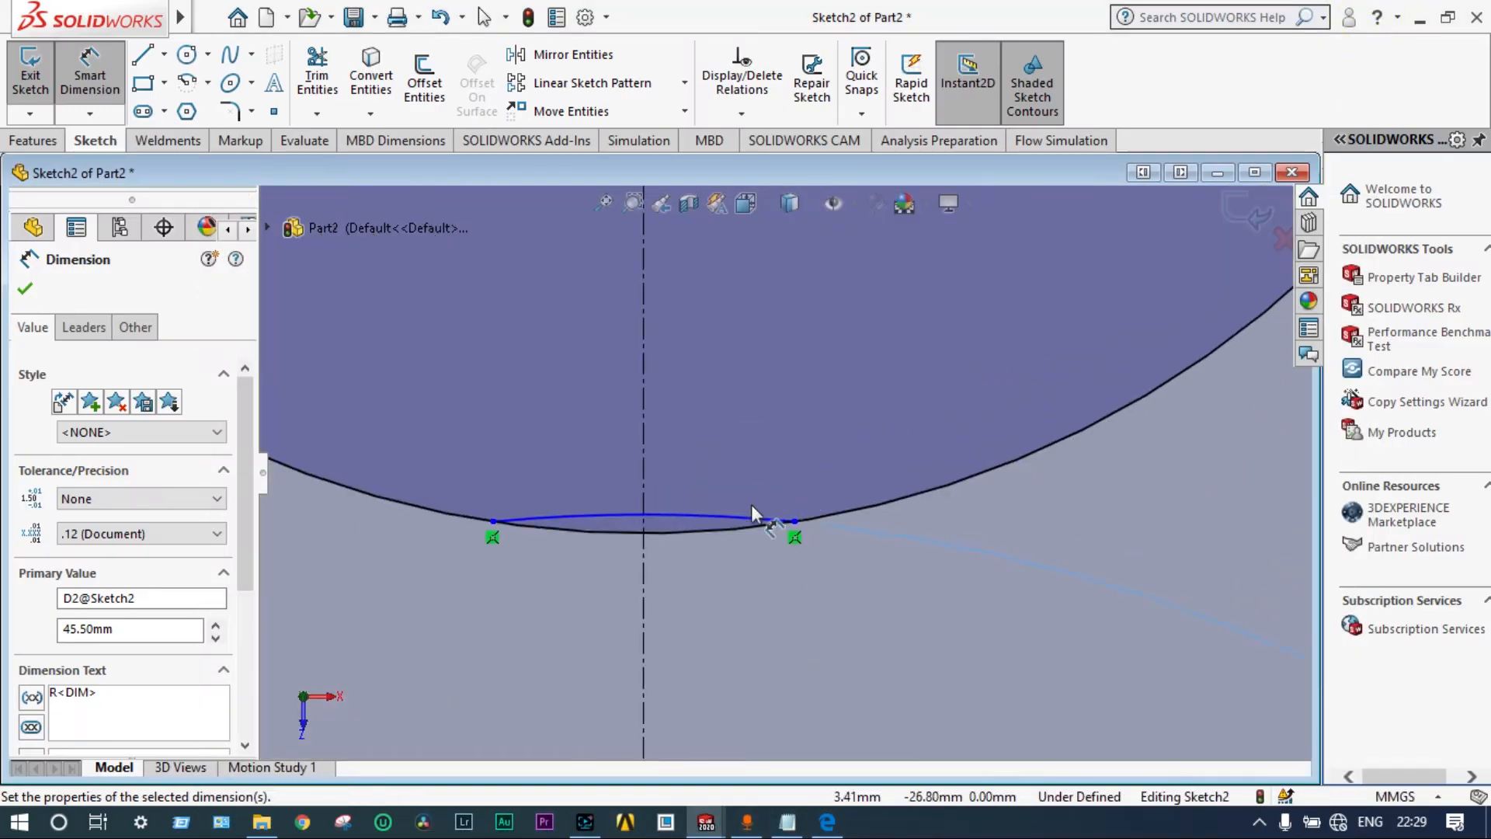
{"action": "left_click", "coordinate": [643, 514]}
{"action": "scroll", "coordinate": [676, 404], "scroll_direction": "up", "scroll_amount": 5}
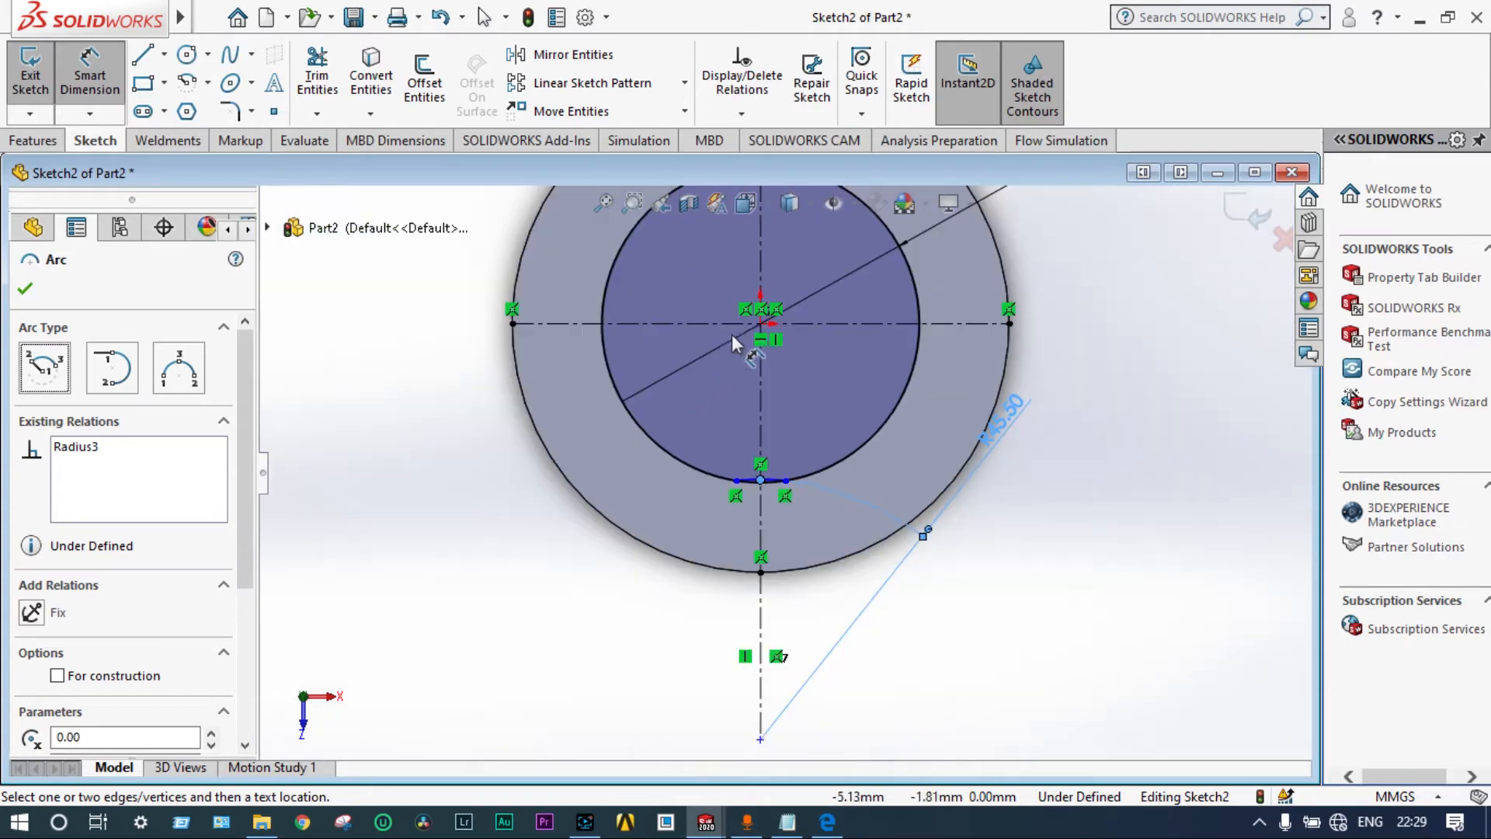
{"action": "scroll", "coordinate": [745, 342], "scroll_direction": "down", "scroll_amount": 5}
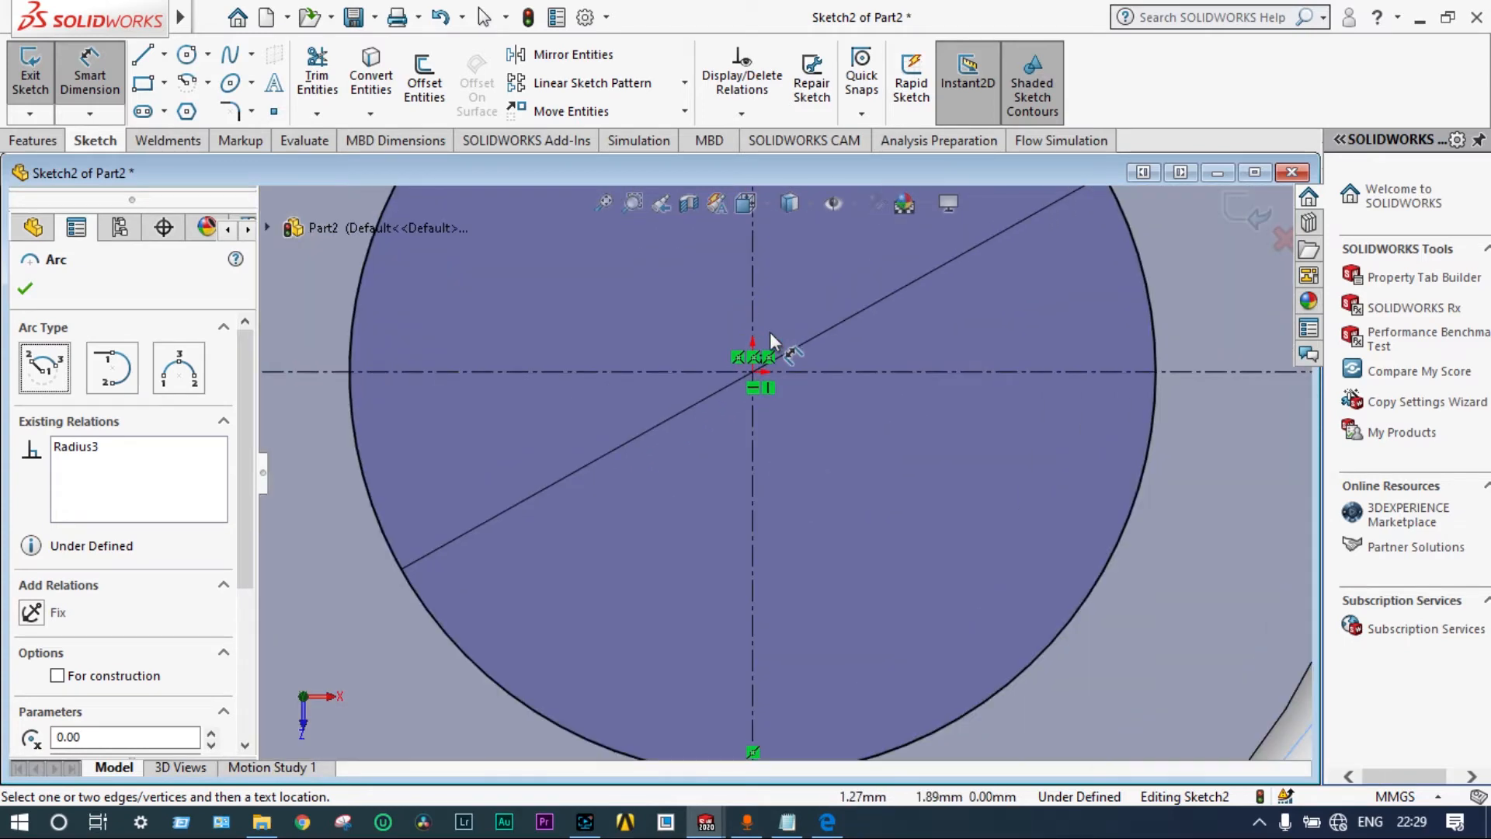
{"action": "left_click", "coordinate": [754, 372]}
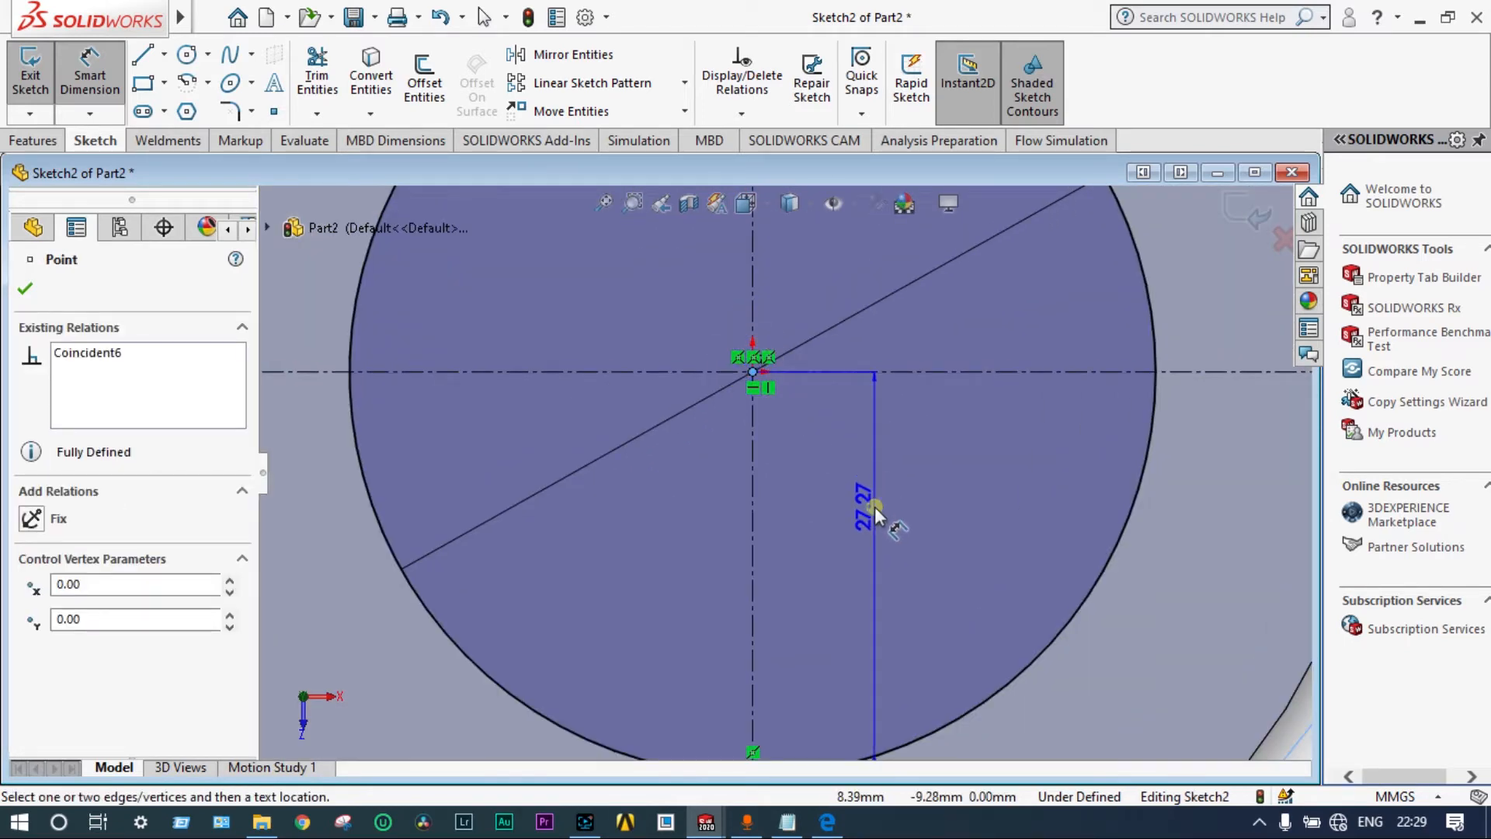
{"action": "left_click", "coordinate": [874, 506]}
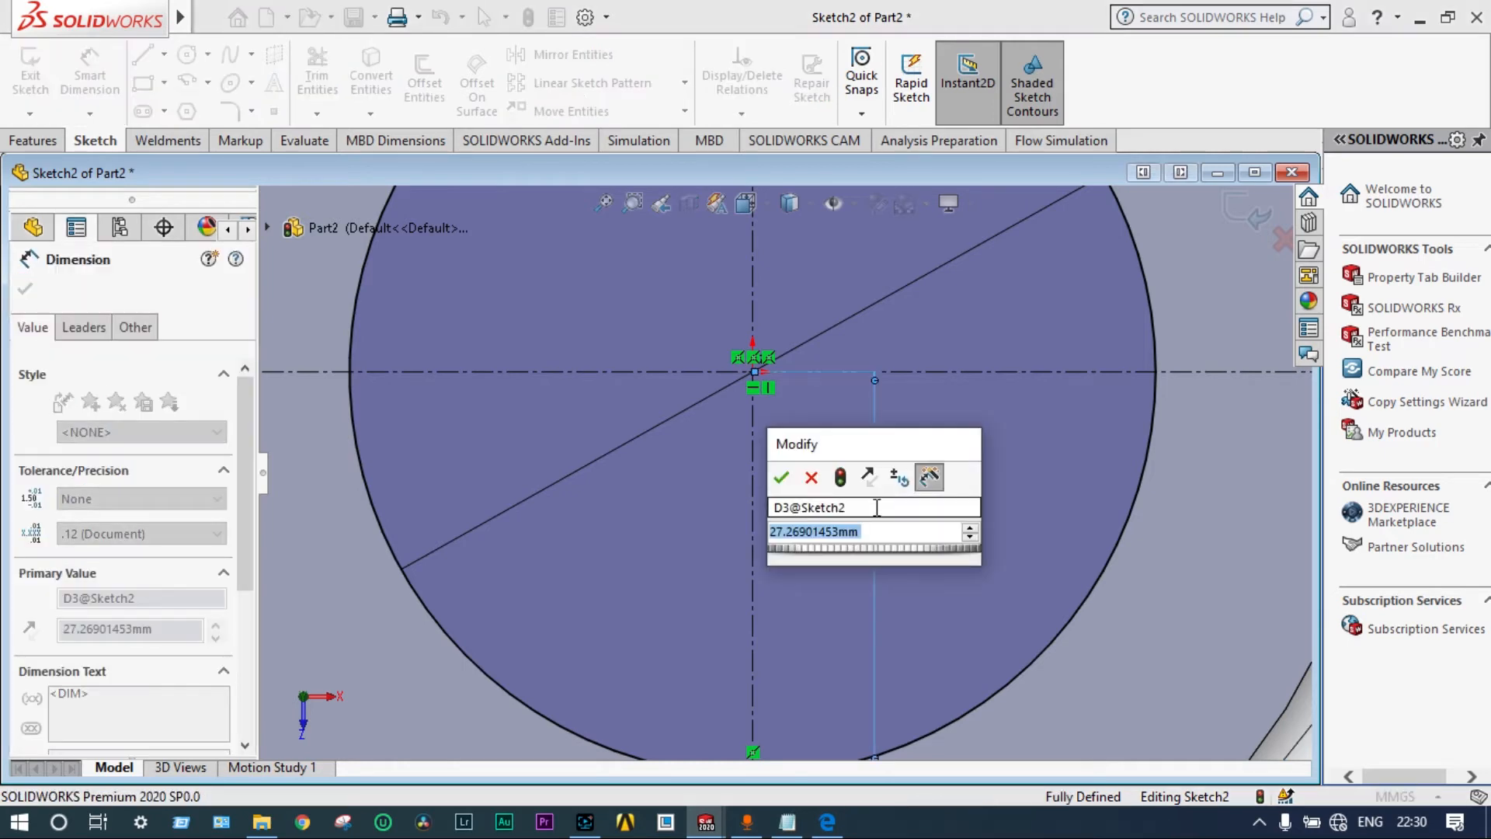
{"action": "type", "text": "11."}
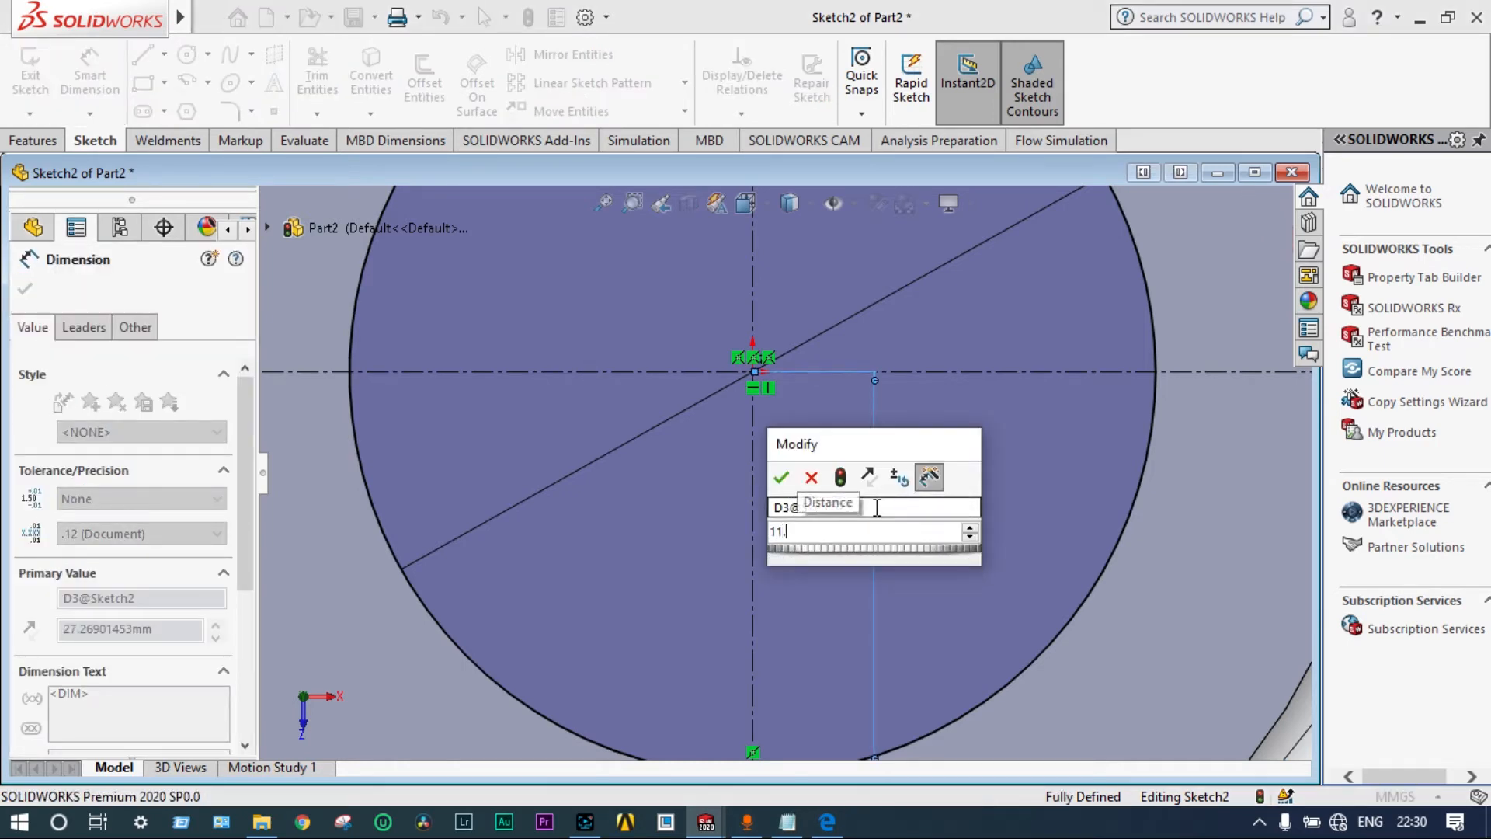
{"action": "type", "text": "2"}
{"action": "key", "text": "Return"}
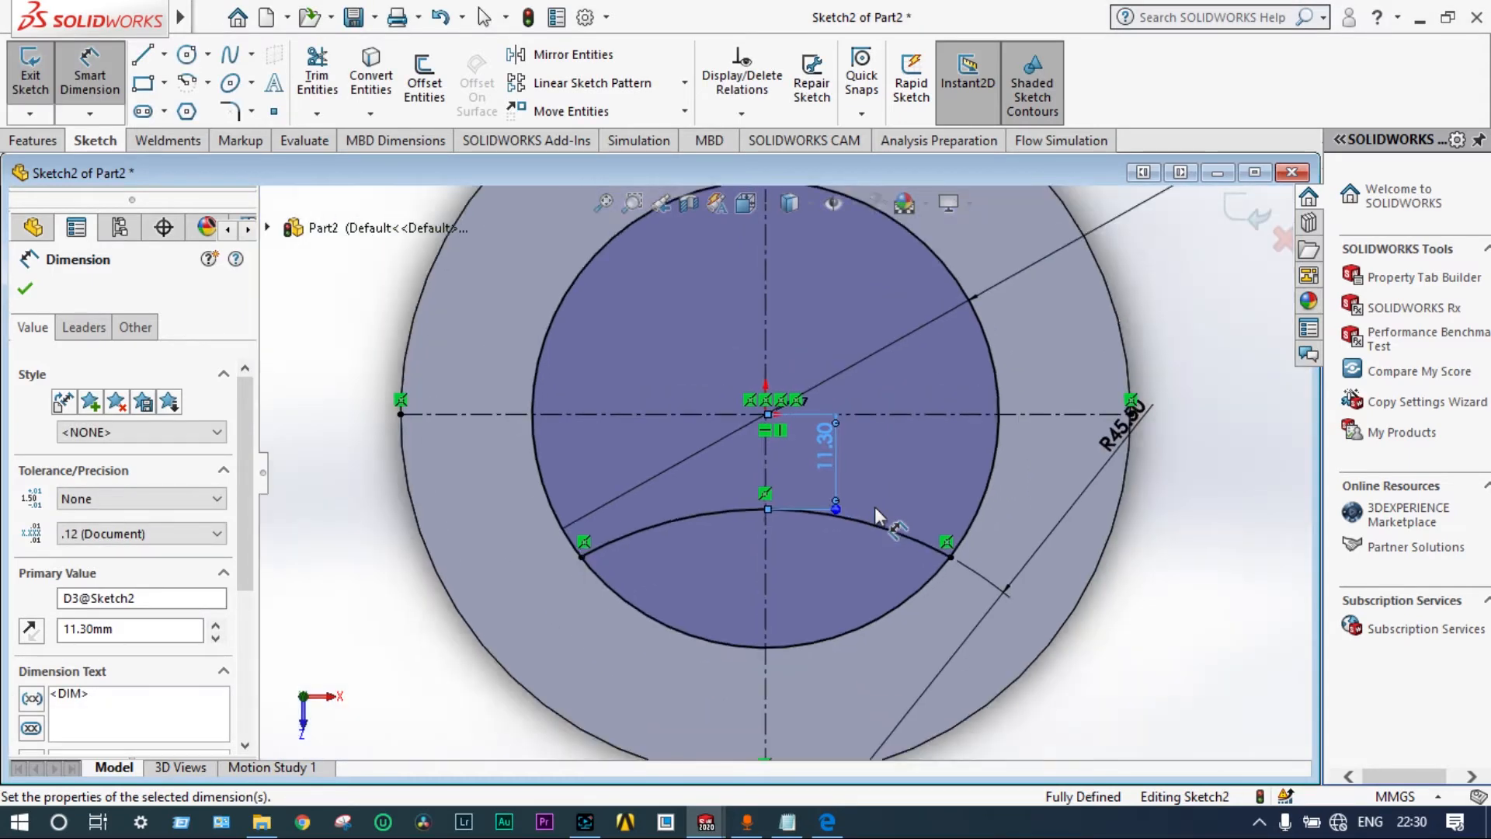
Step: Trim away the part of the 55.6 mm circle below the arc with Power trim
{"action": "scroll", "coordinate": [875, 507], "scroll_direction": "up", "scroll_amount": 2}
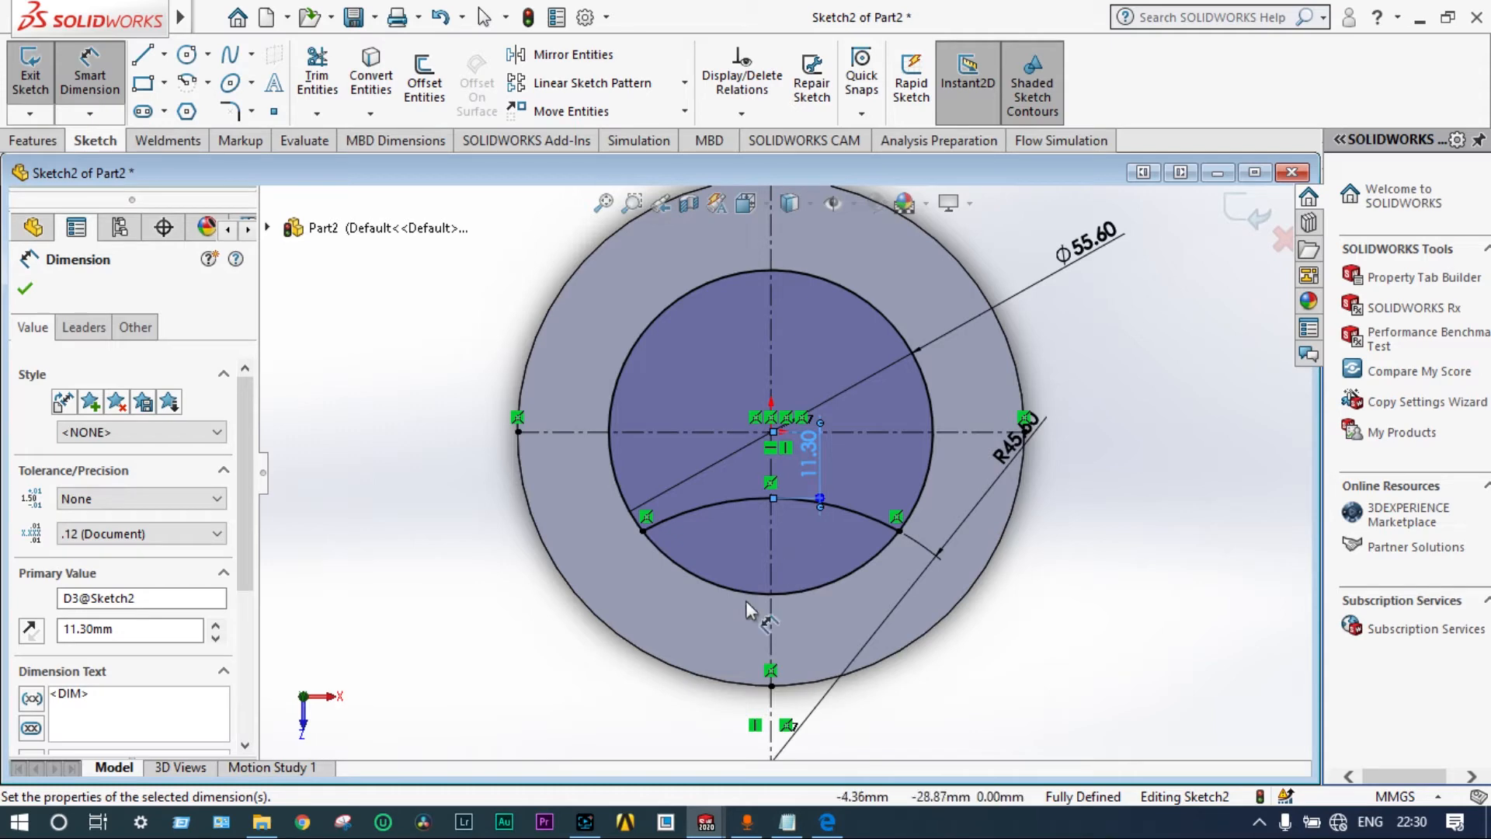
{"action": "left_click", "coordinate": [316, 77]}
{"action": "mouse_move", "coordinate": [739, 537]}
{"action": "left_mouse_down"}
{"action": "mouse_move", "coordinate": [696, 581]}
{"action": "mouse_move", "coordinate": [771, 566]}
{"action": "left_mouse_up"}
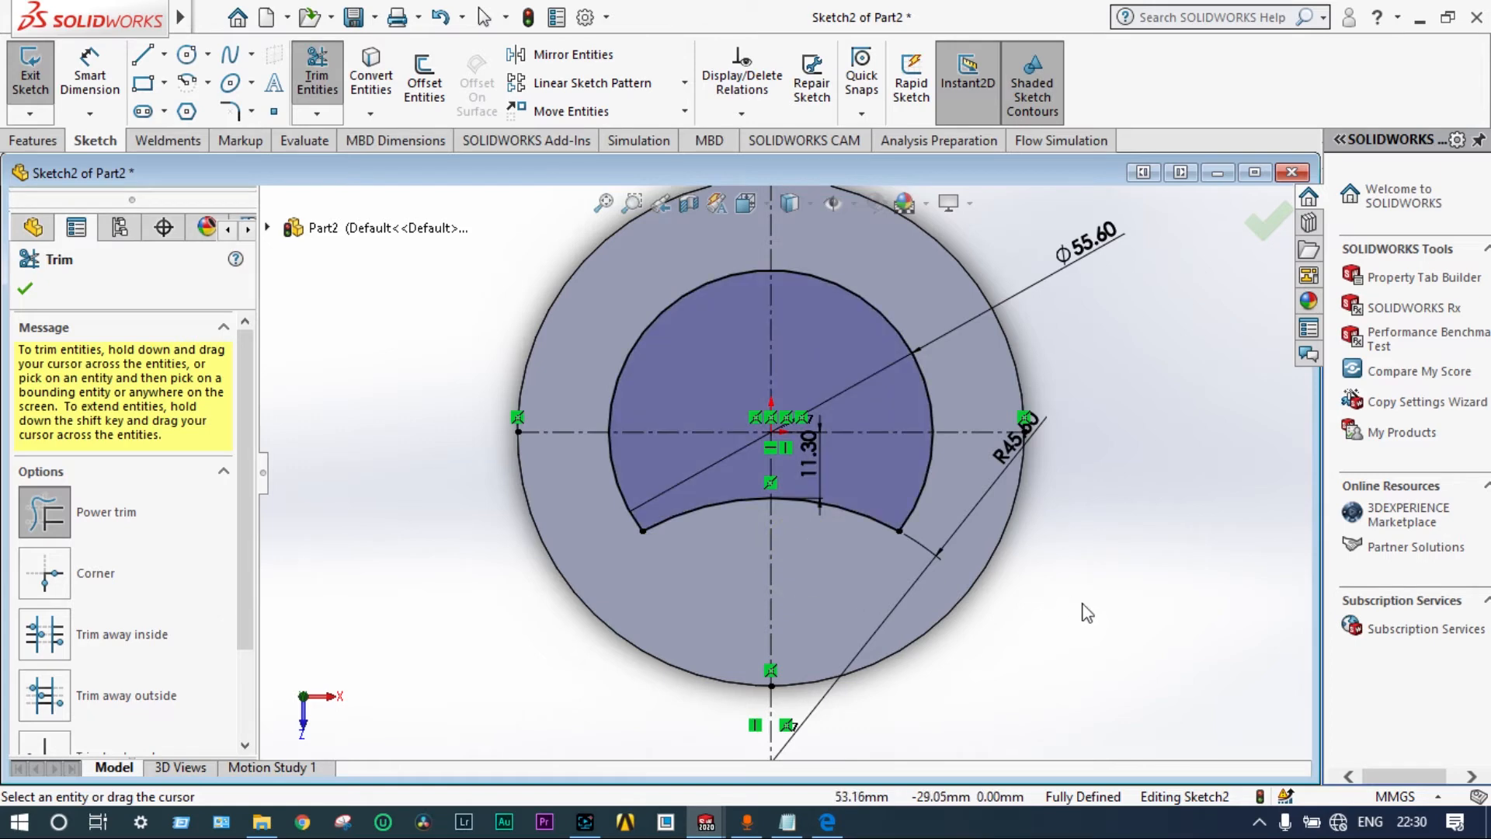
{"action": "left_click", "coordinate": [26, 292]}
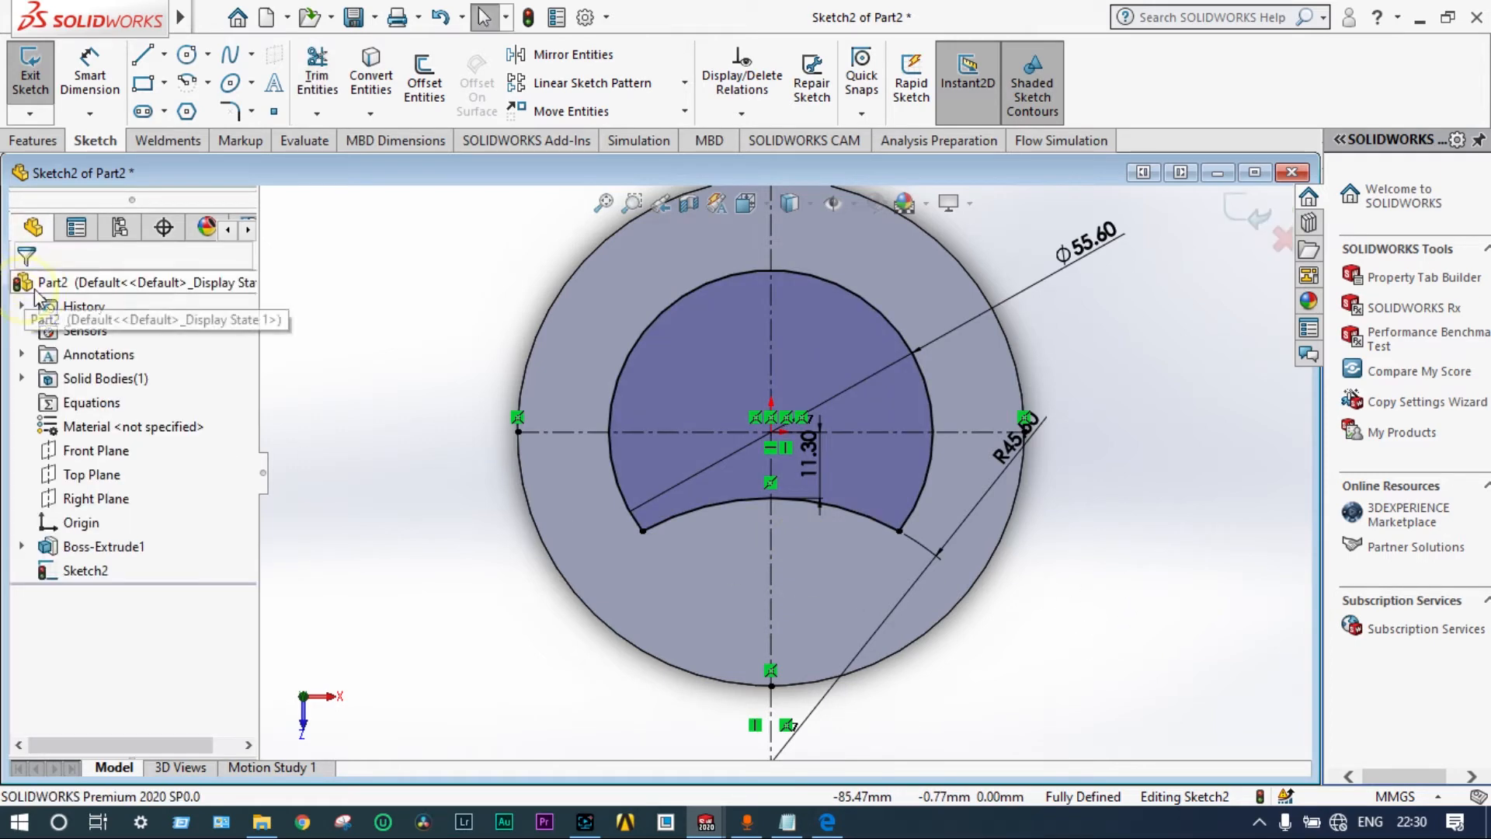
{"action": "left_click", "coordinate": [1247, 210]}
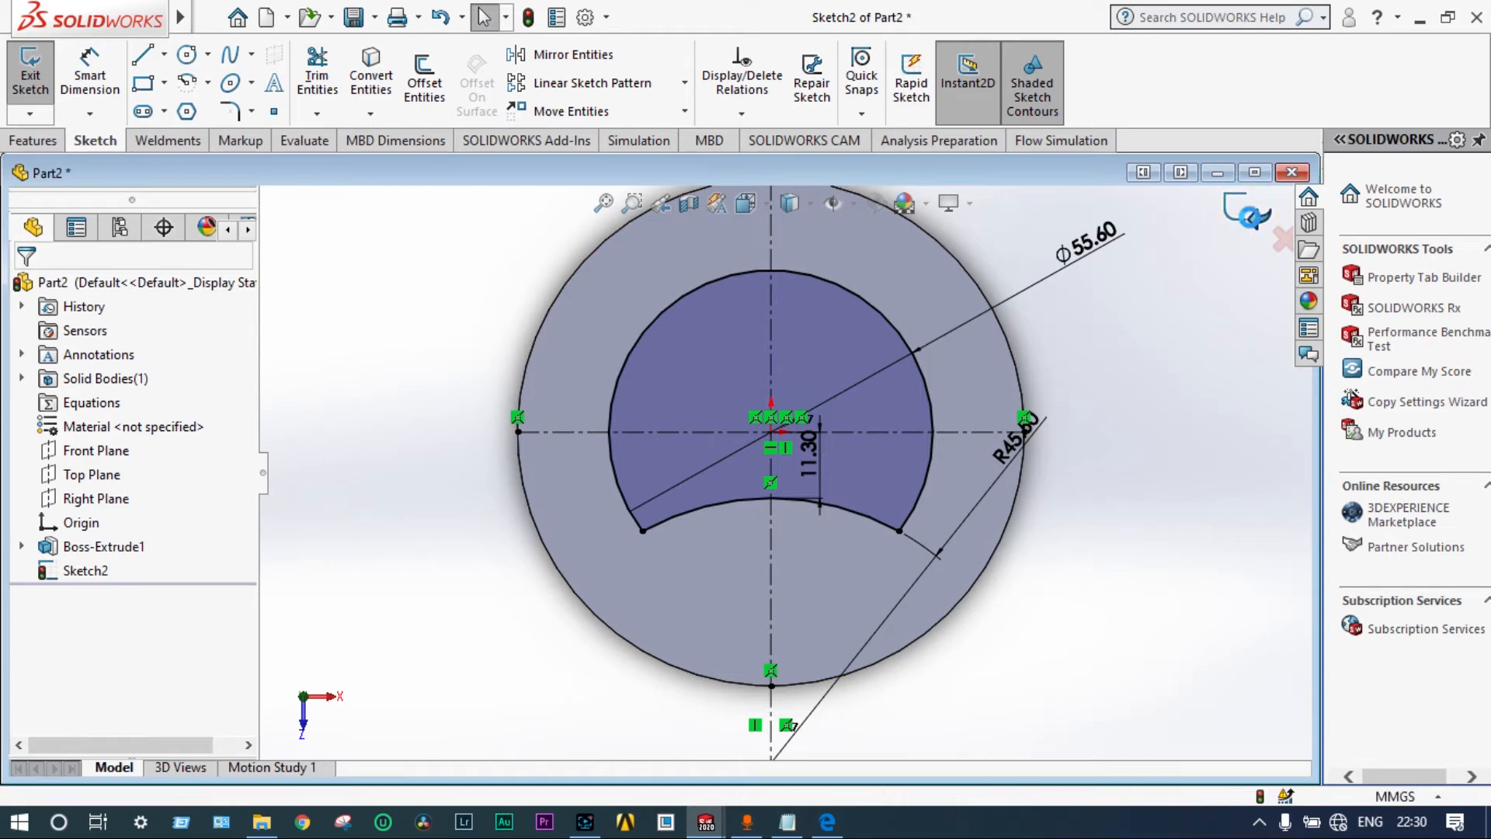
{"action": "right_click", "coordinate": [95, 572]}
{"action": "left_click", "coordinate": [113, 319]}
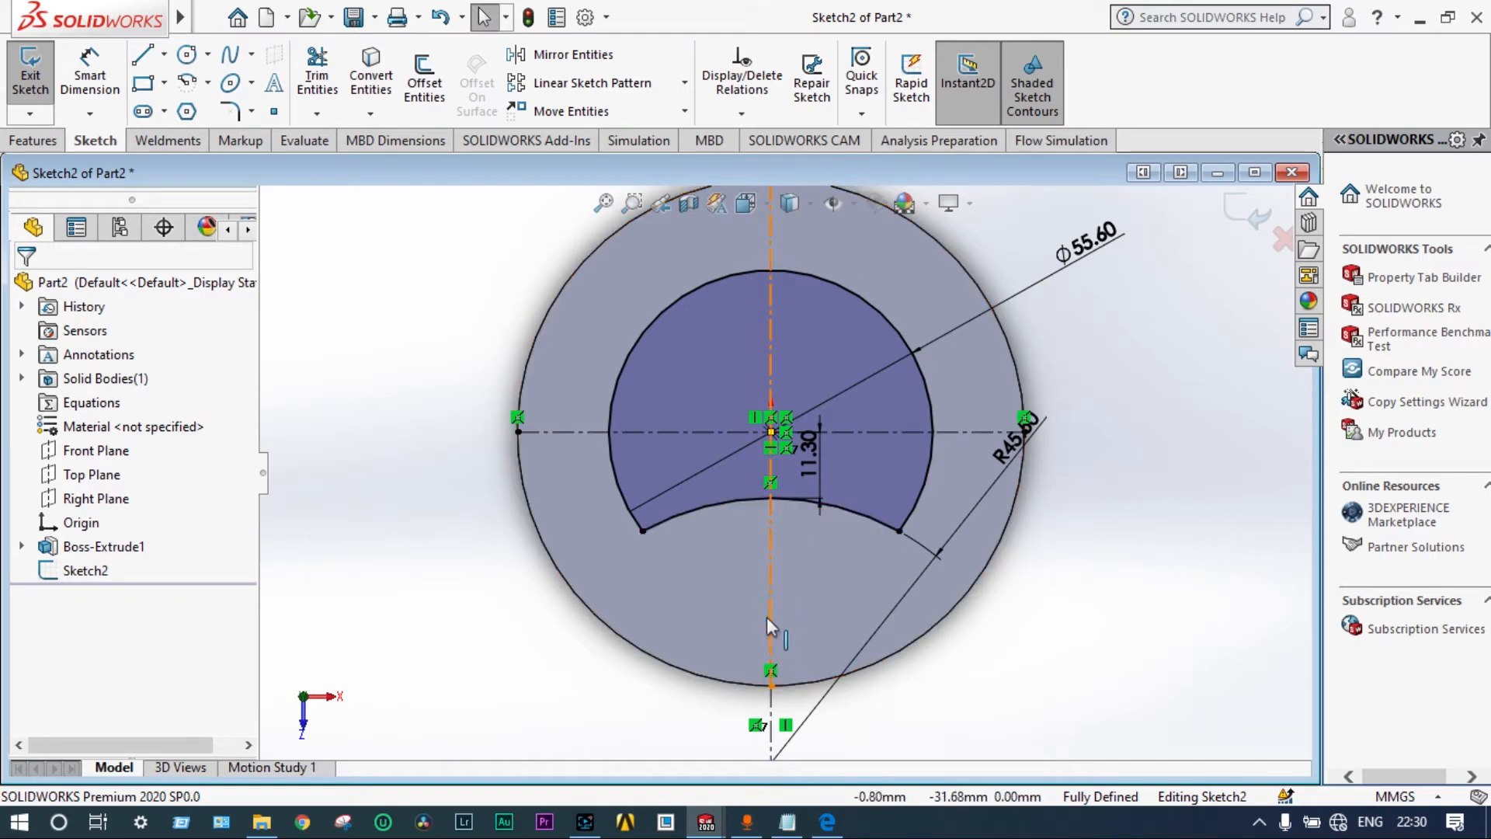
Step: Draw a circle on the vertical centerline below the arc and, after consulting driverdisc.pdf, dimension its diameter as 8 mm
{"action": "left_click", "coordinate": [186, 62]}
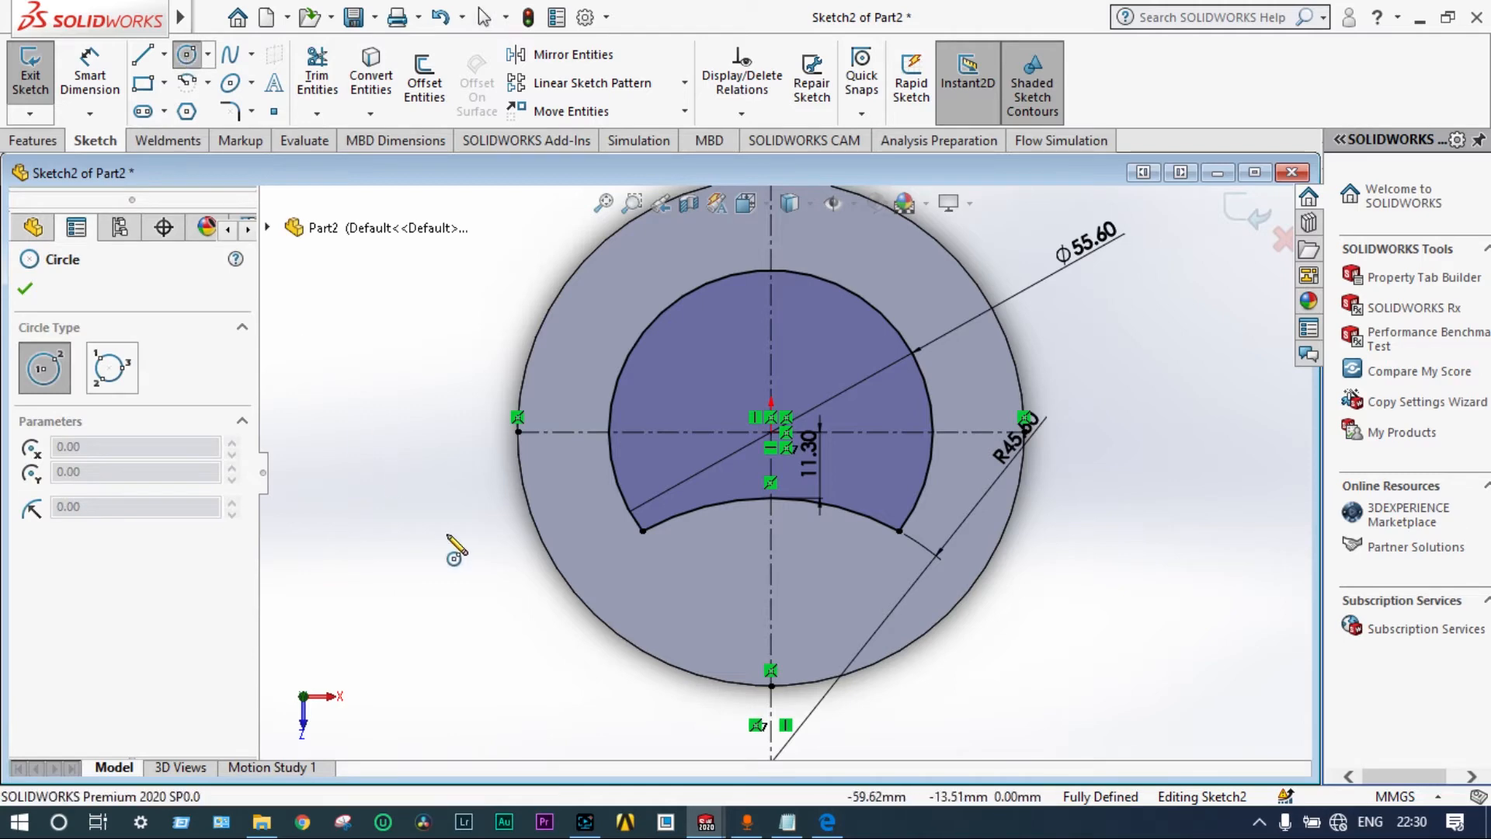
{"action": "left_click", "coordinate": [769, 629]}
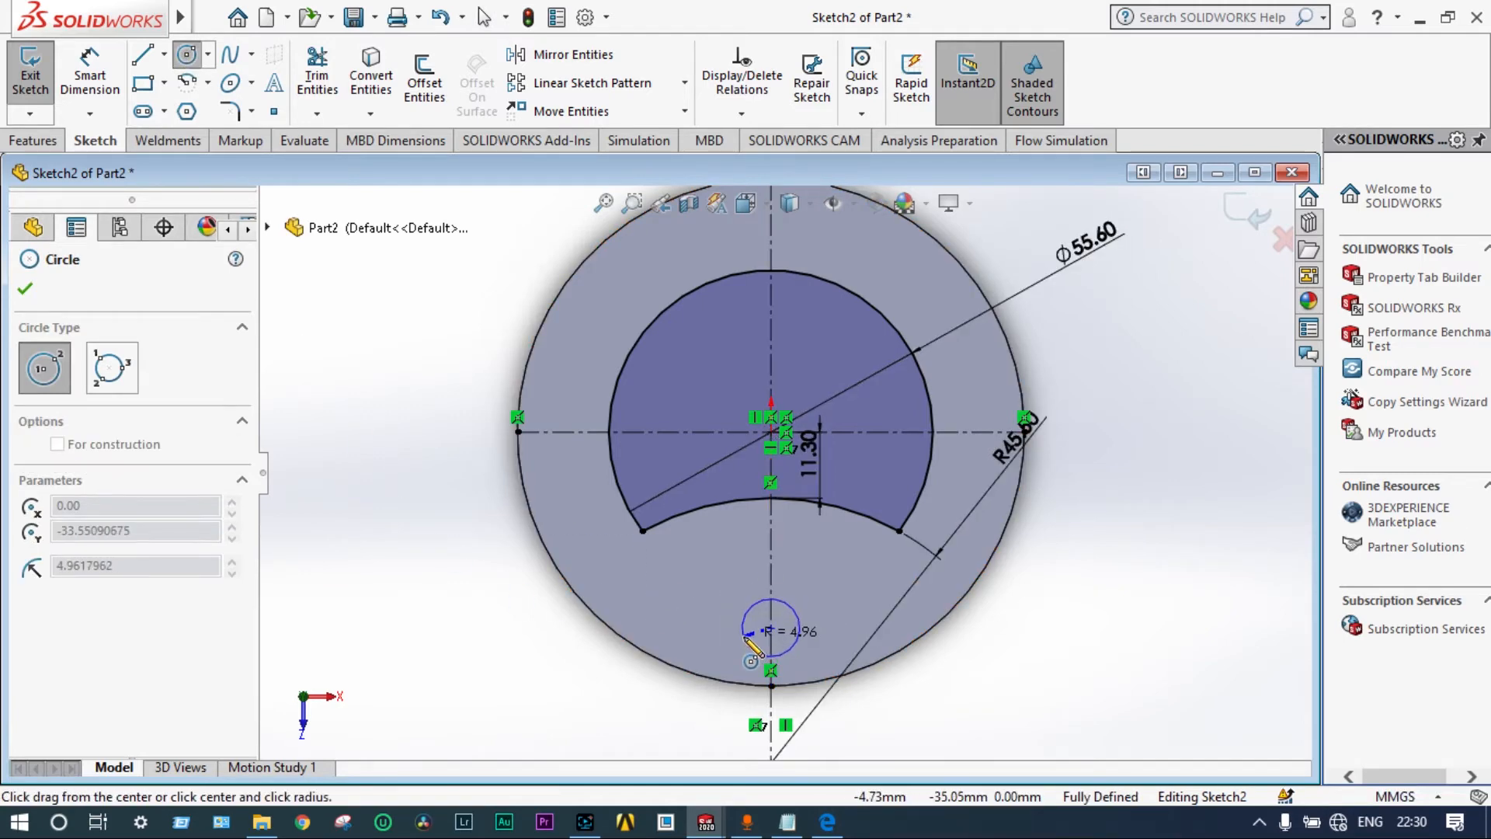
{"action": "left_click", "coordinate": [827, 822]}
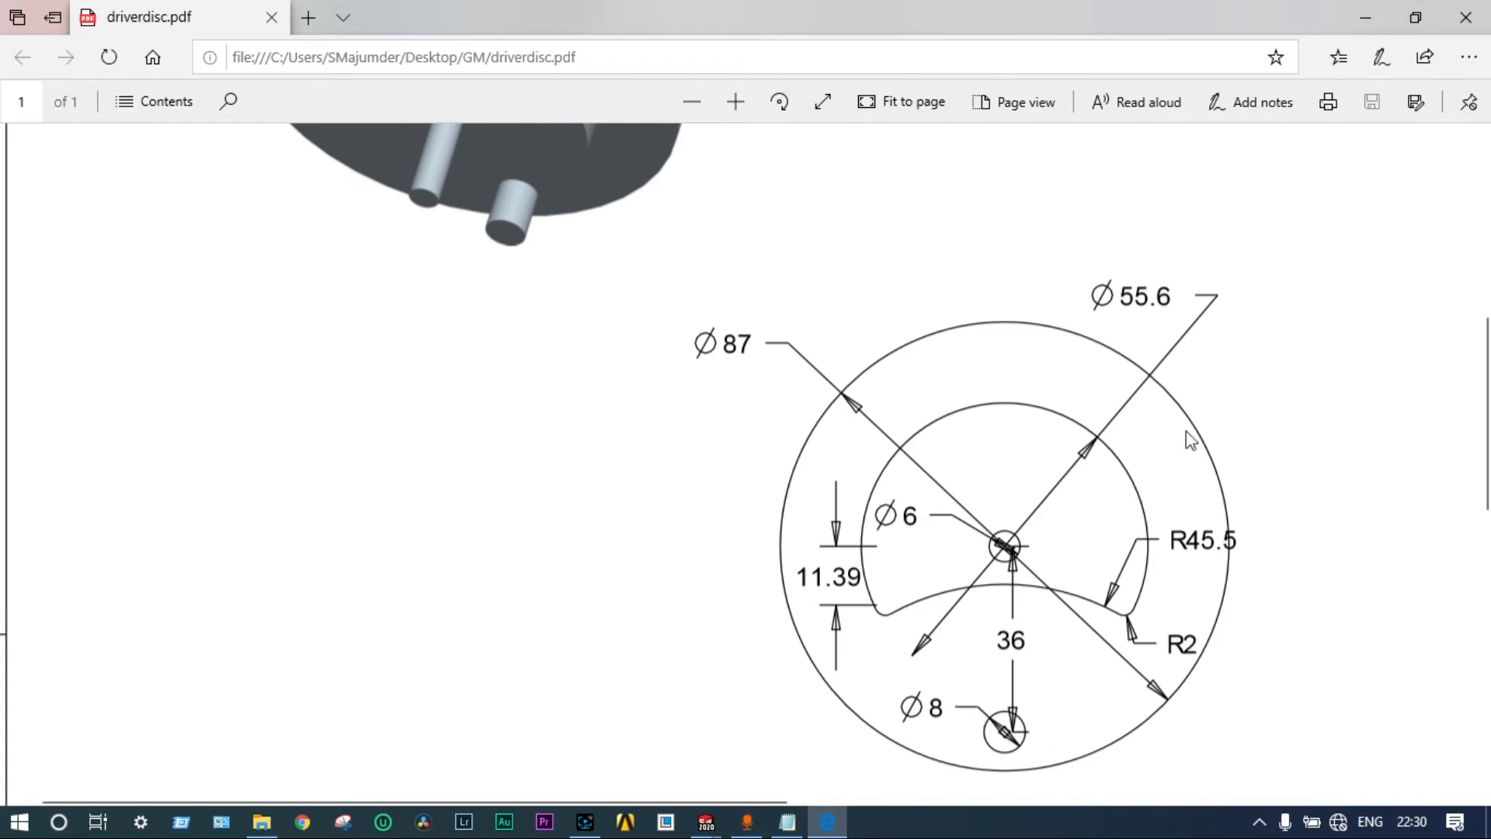
{"action": "left_click", "coordinate": [1365, 17]}
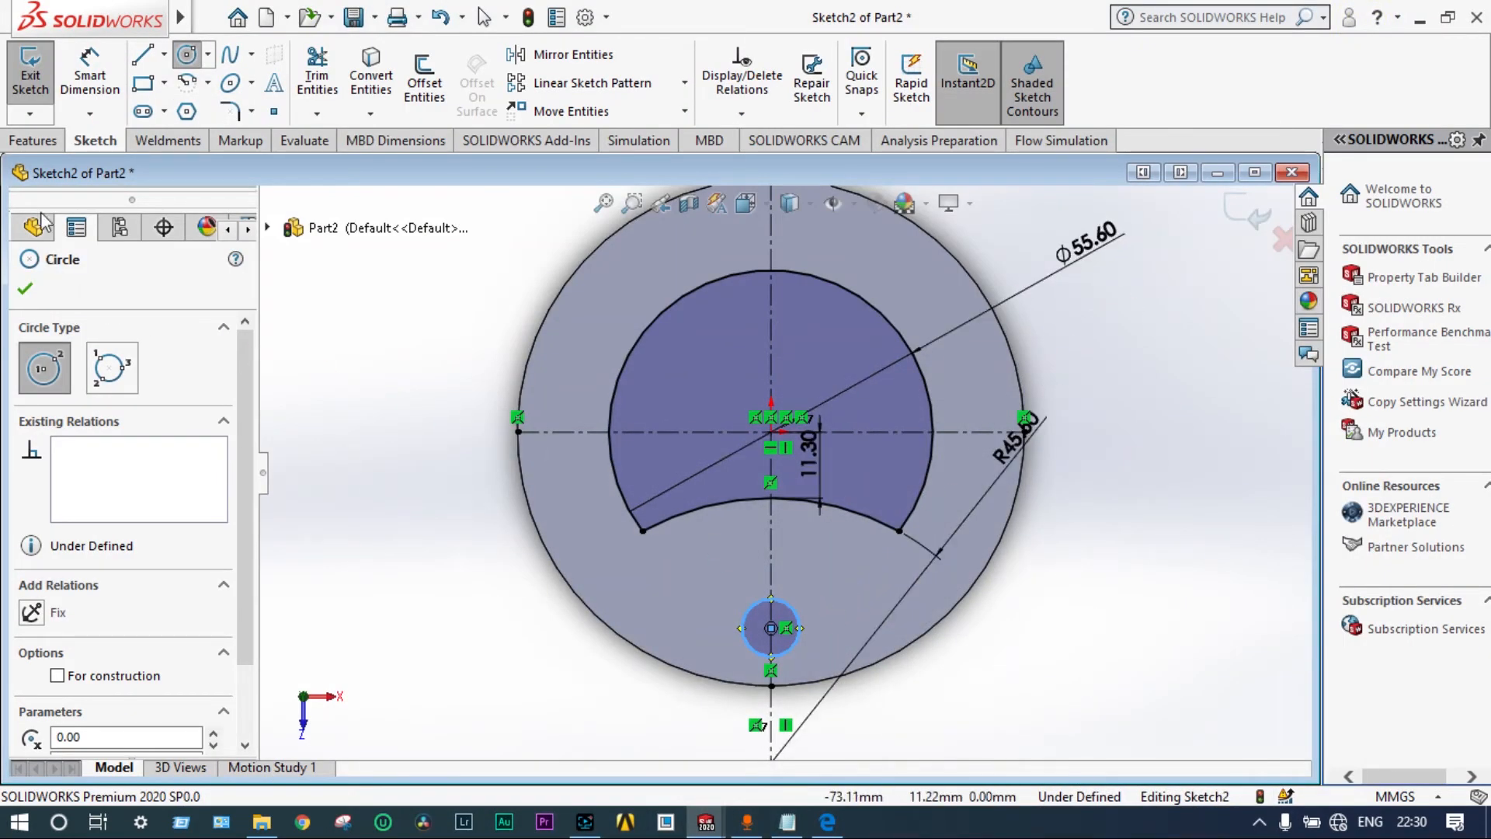
{"action": "left_click", "coordinate": [89, 76]}
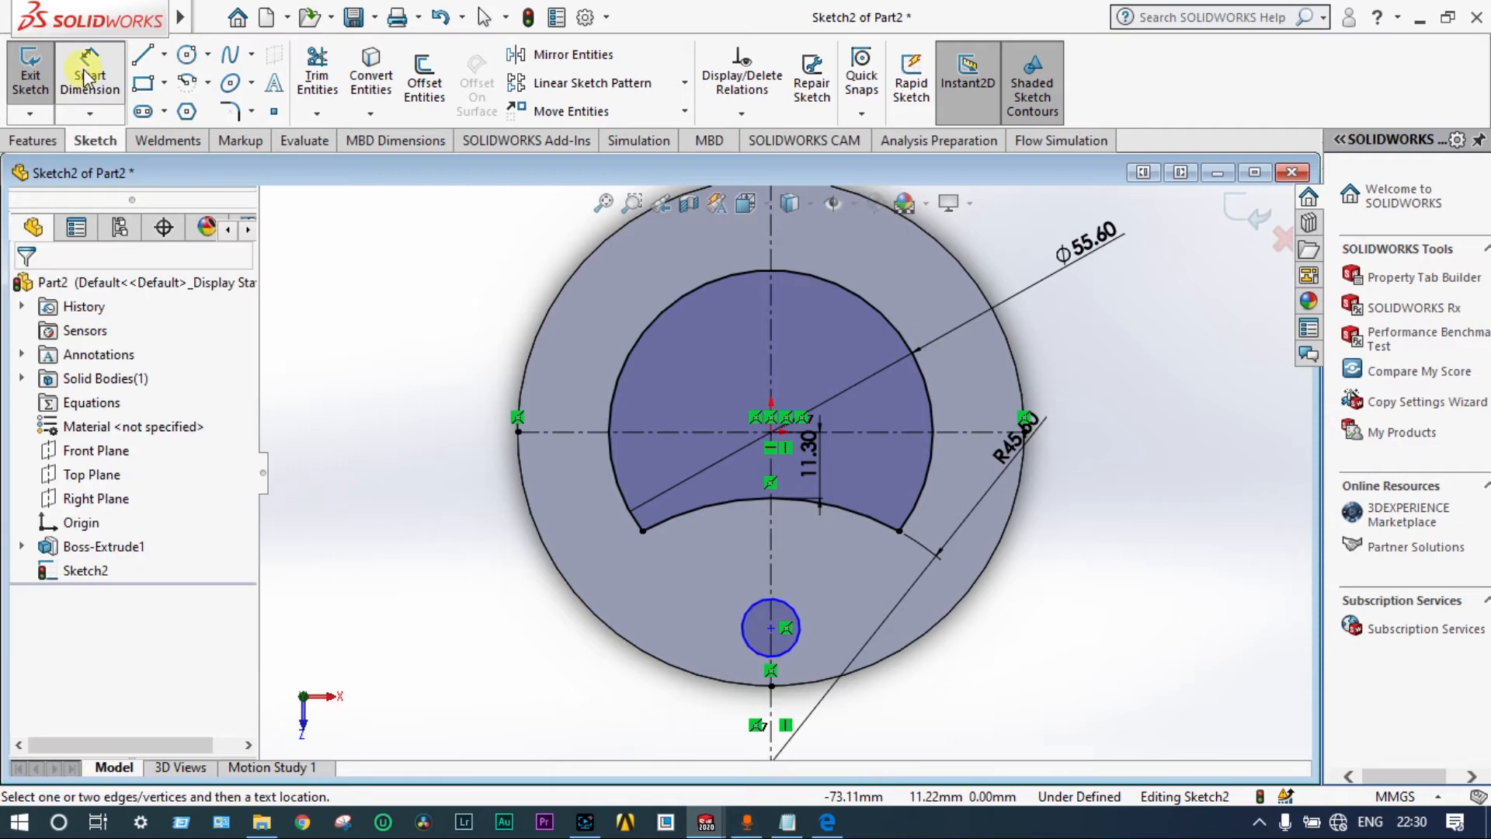
{"action": "left_click", "coordinate": [801, 626]}
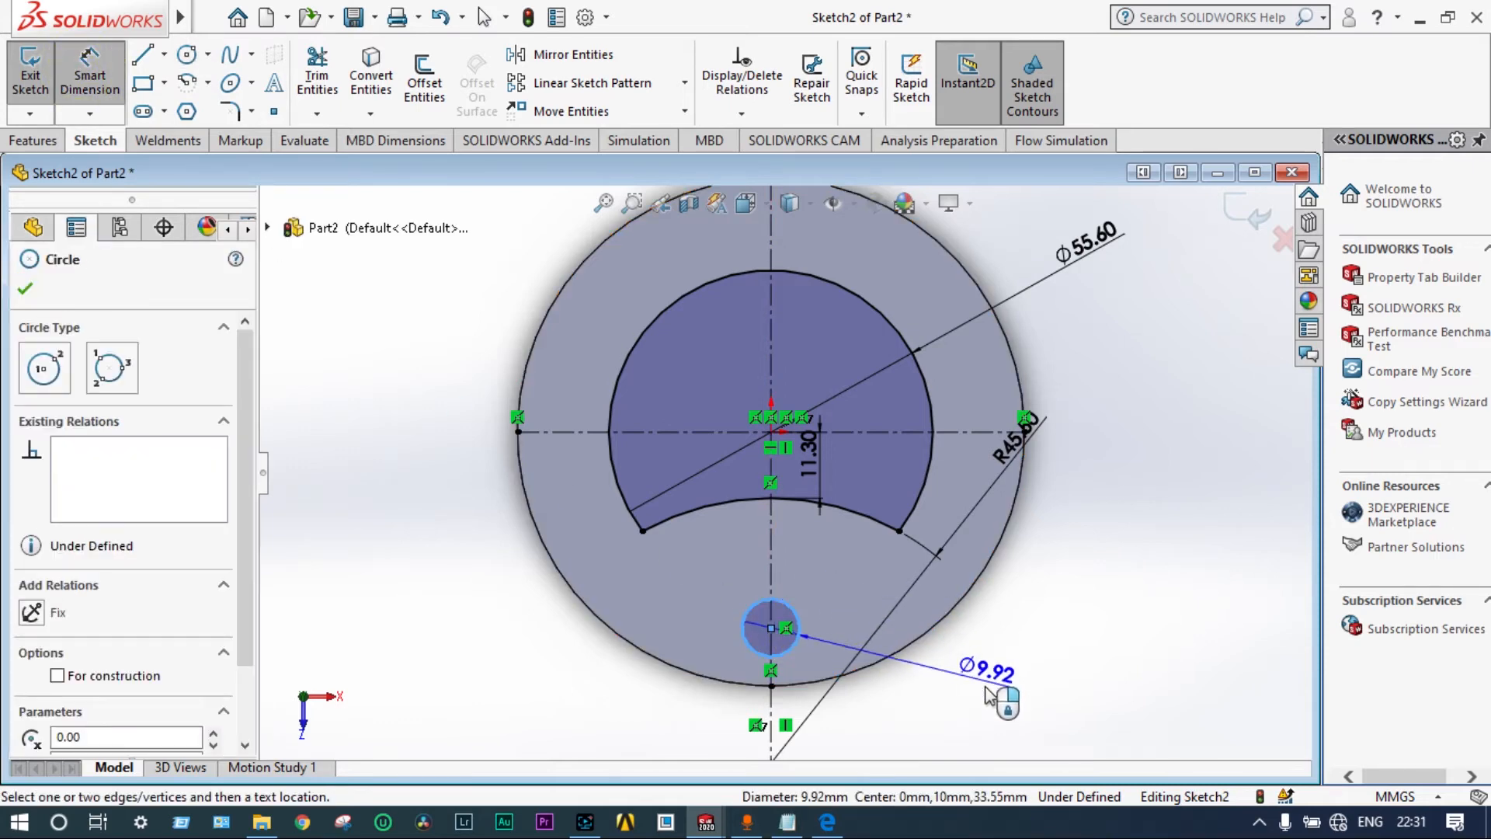
{"action": "left_click", "coordinate": [987, 694]}
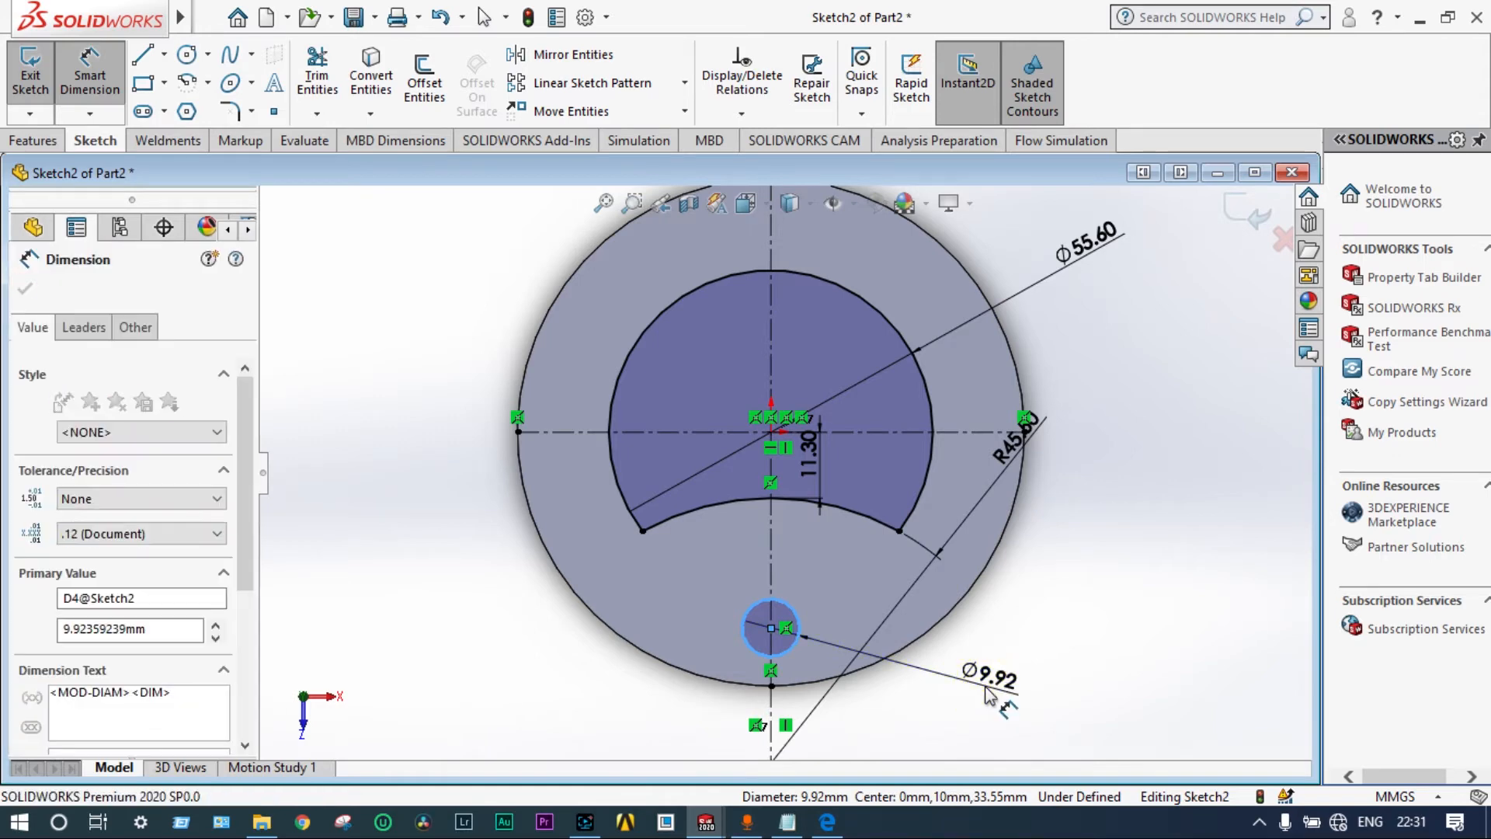
{"action": "type", "text": "8"}
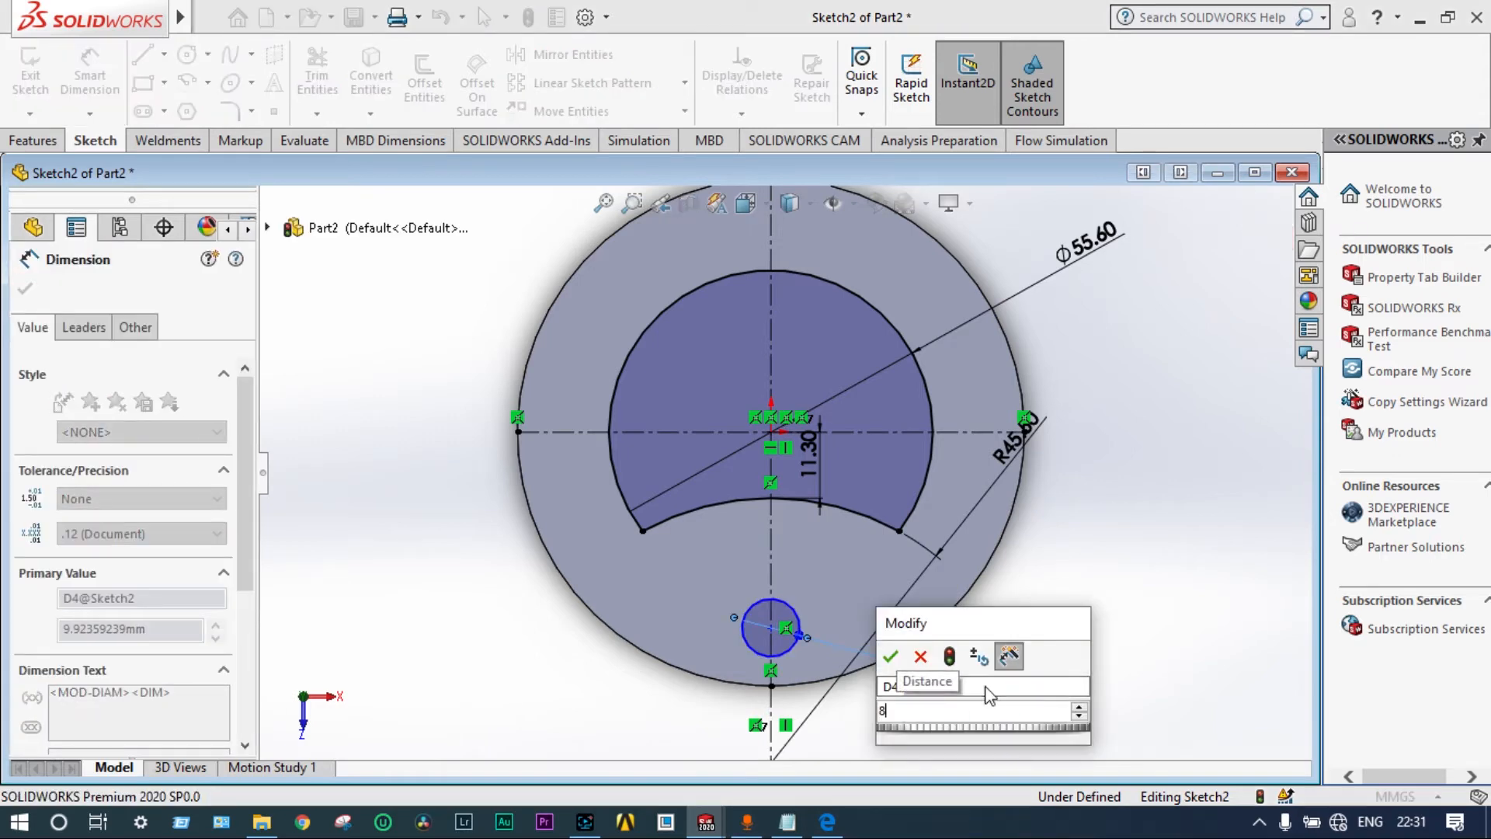
{"action": "key", "text": "Return"}
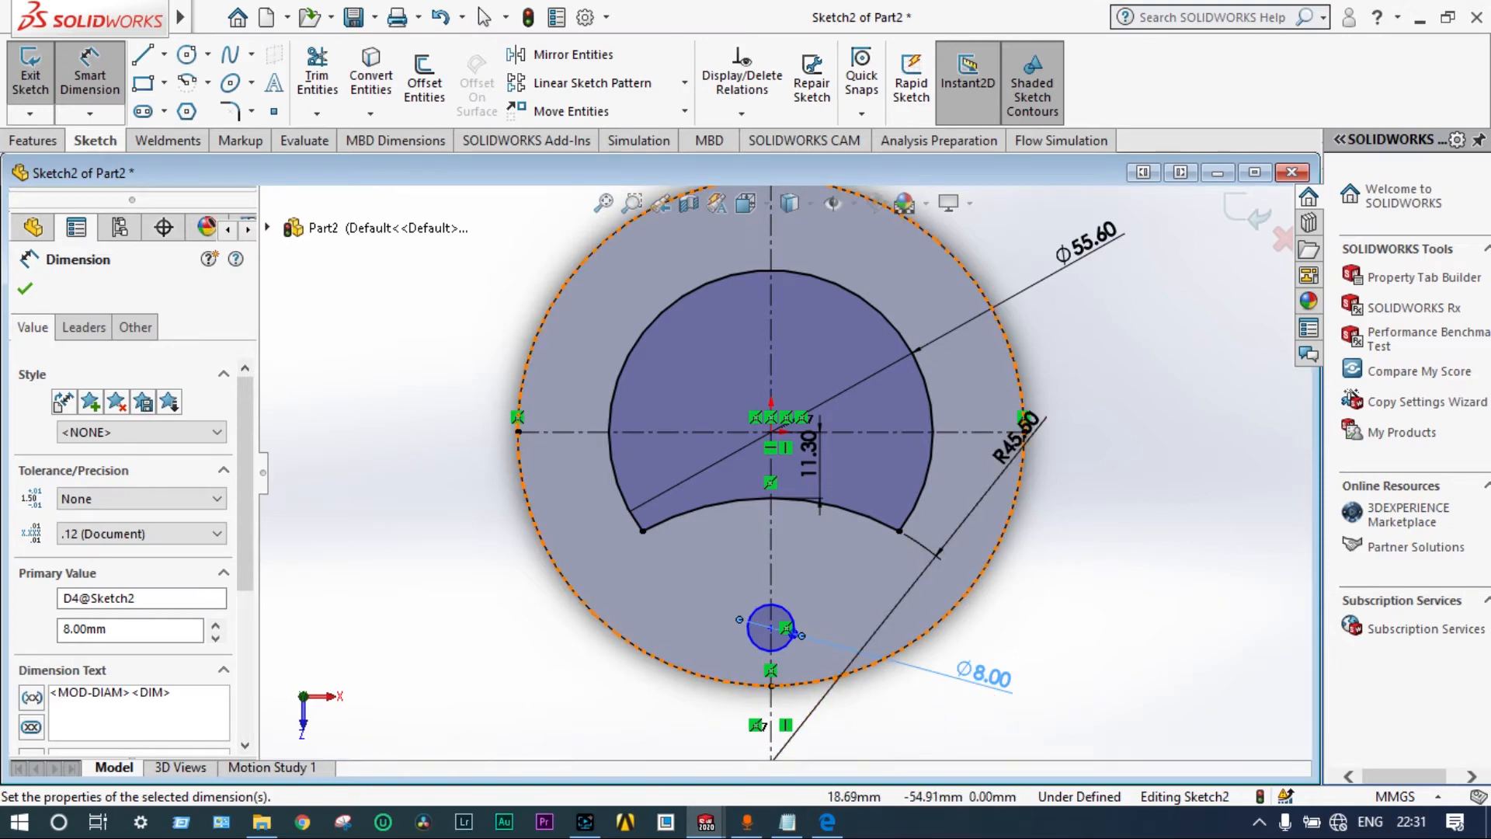
Step: Consult driverdisc.pdf, dimension the vertical distance from the origin to the small circle's center as 36 mm, and exit the sketch
{"action": "left_click", "coordinate": [827, 821]}
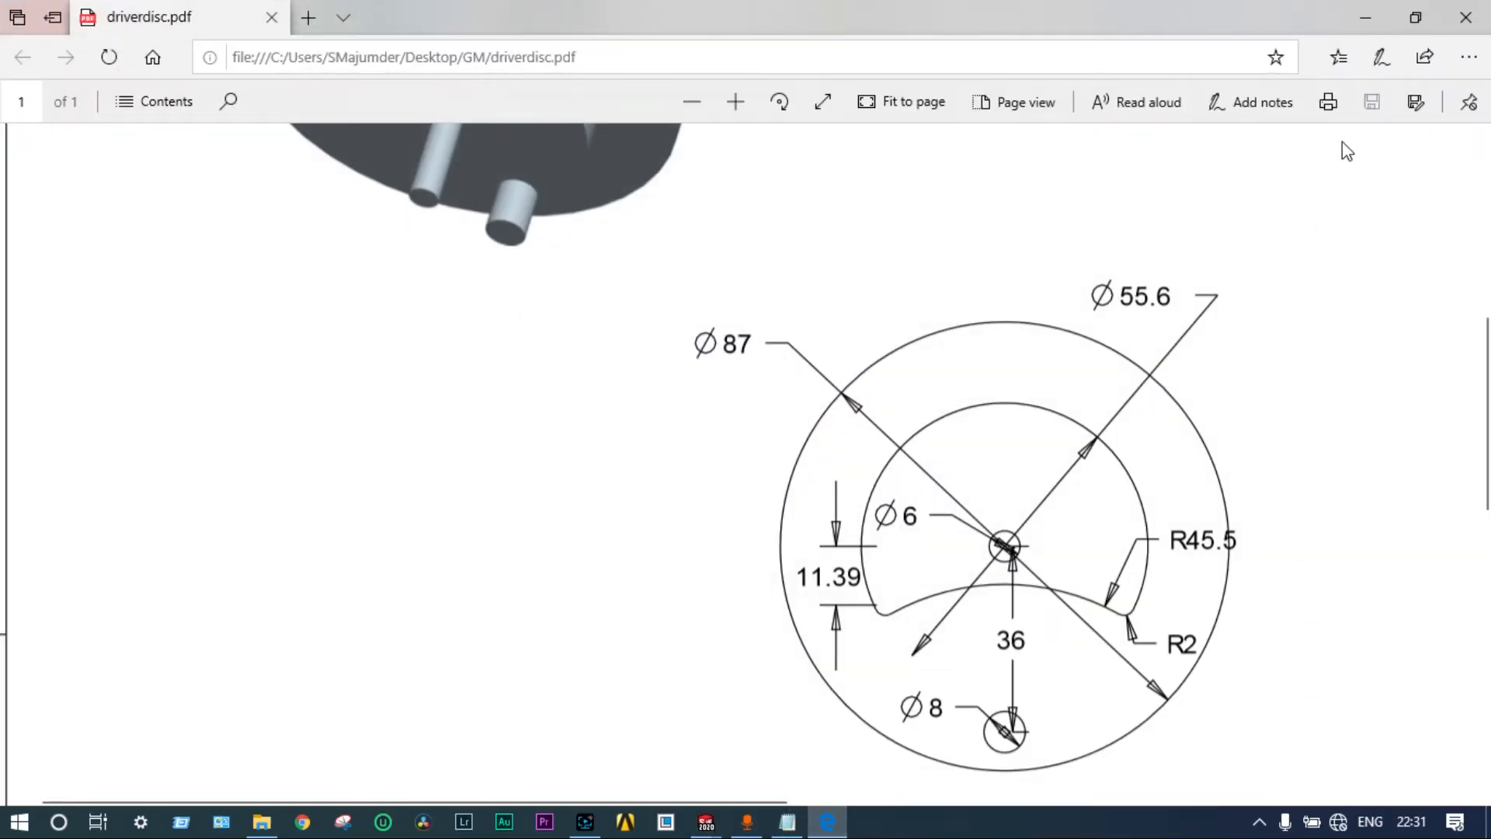
{"action": "left_click", "coordinate": [1367, 18]}
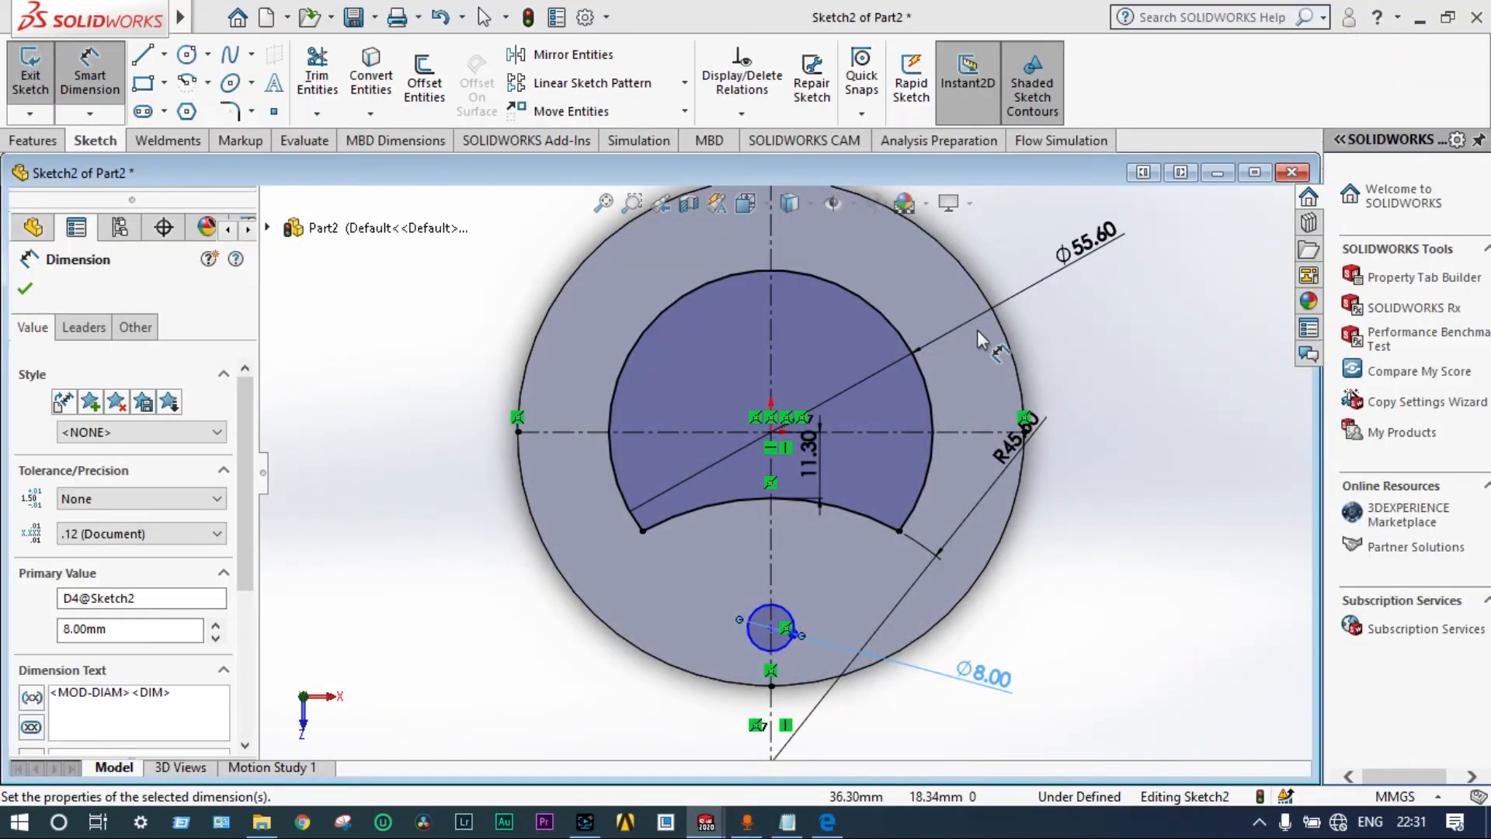
{"action": "left_click", "coordinate": [771, 432]}
{"action": "left_click", "coordinate": [772, 627]}
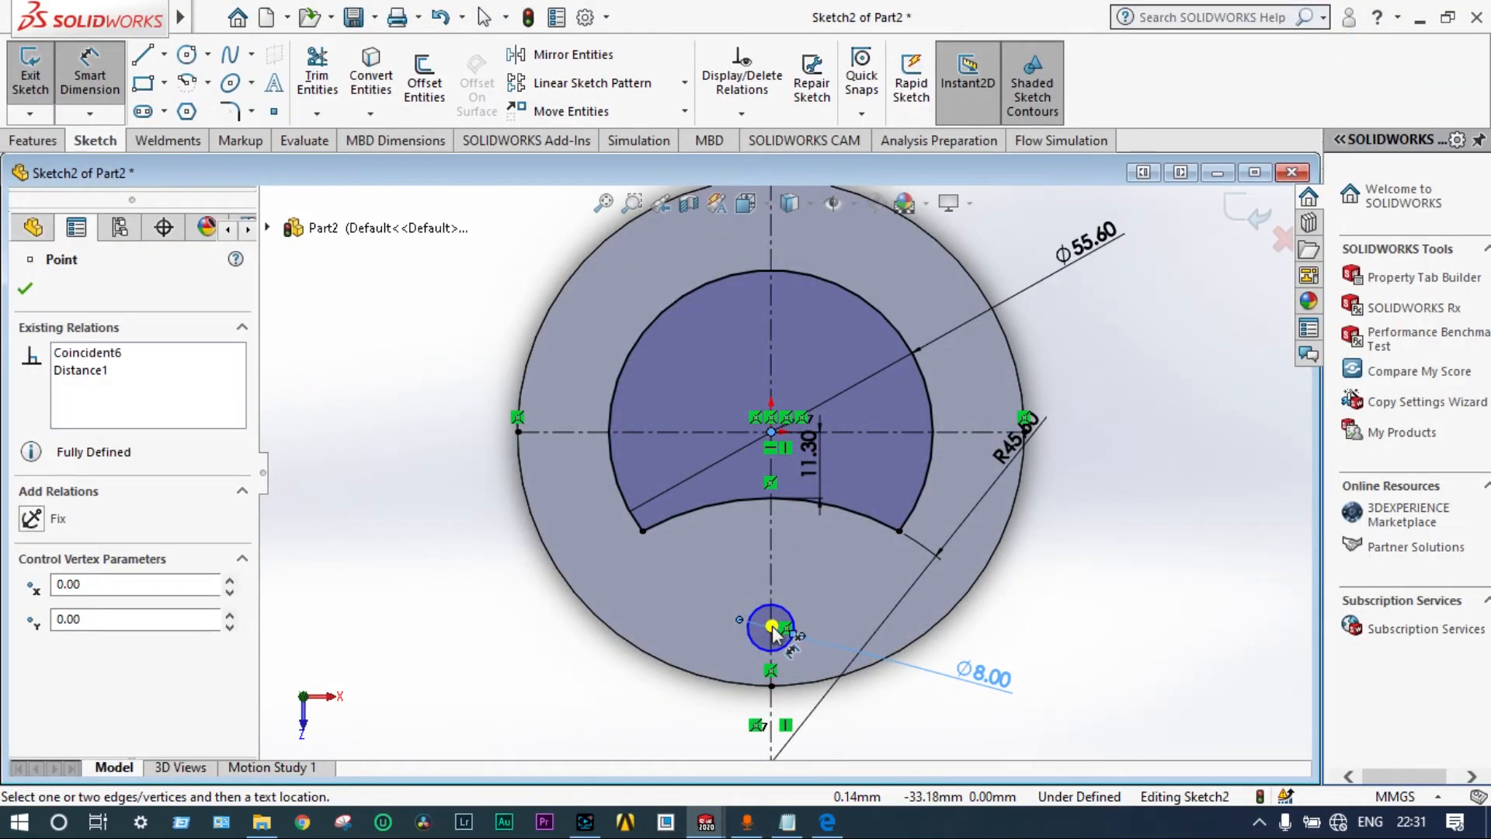
{"action": "left_click", "coordinate": [1124, 559]}
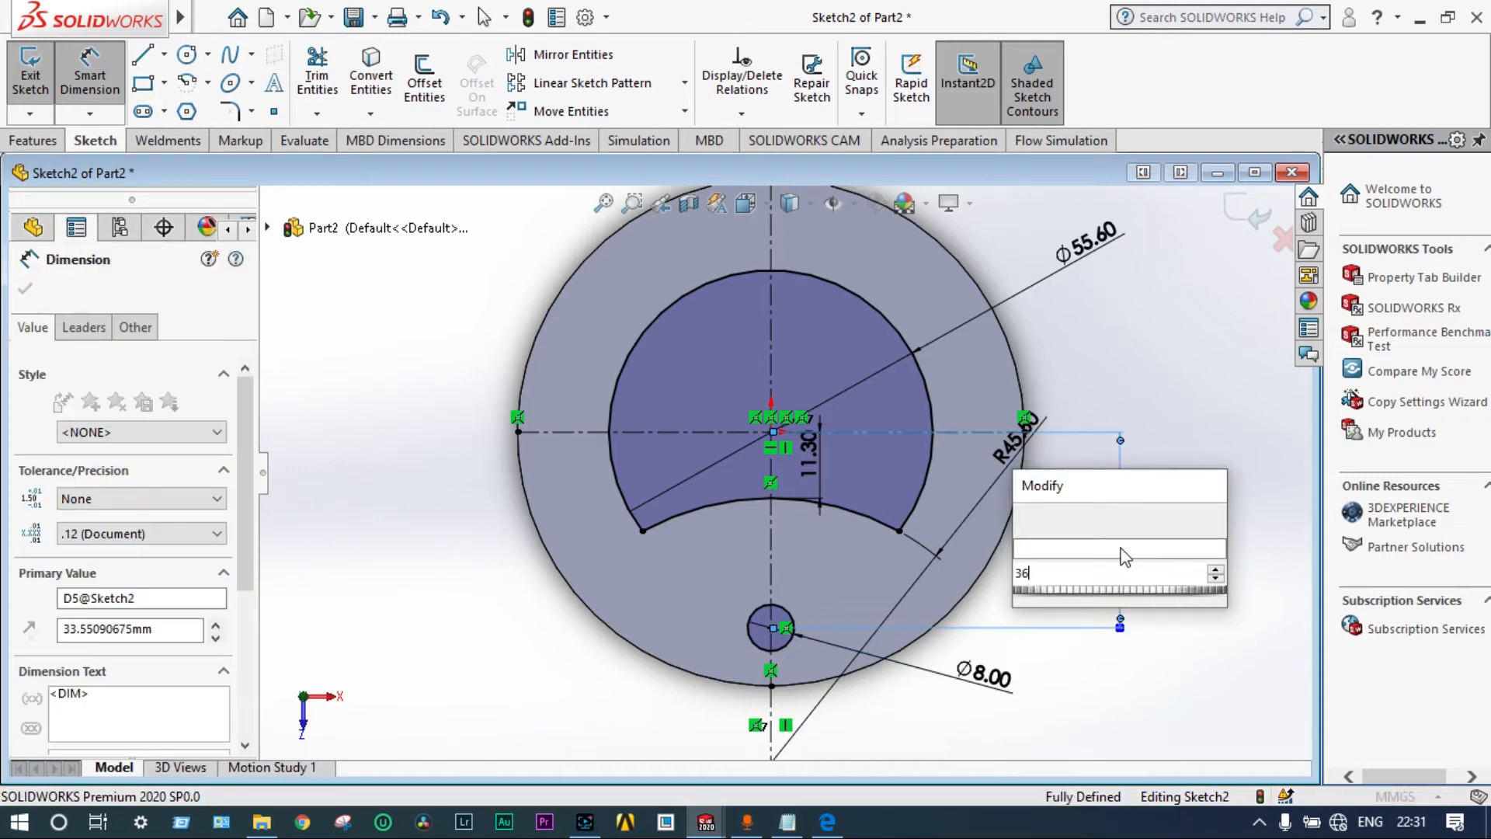
{"action": "key", "text": "Return"}
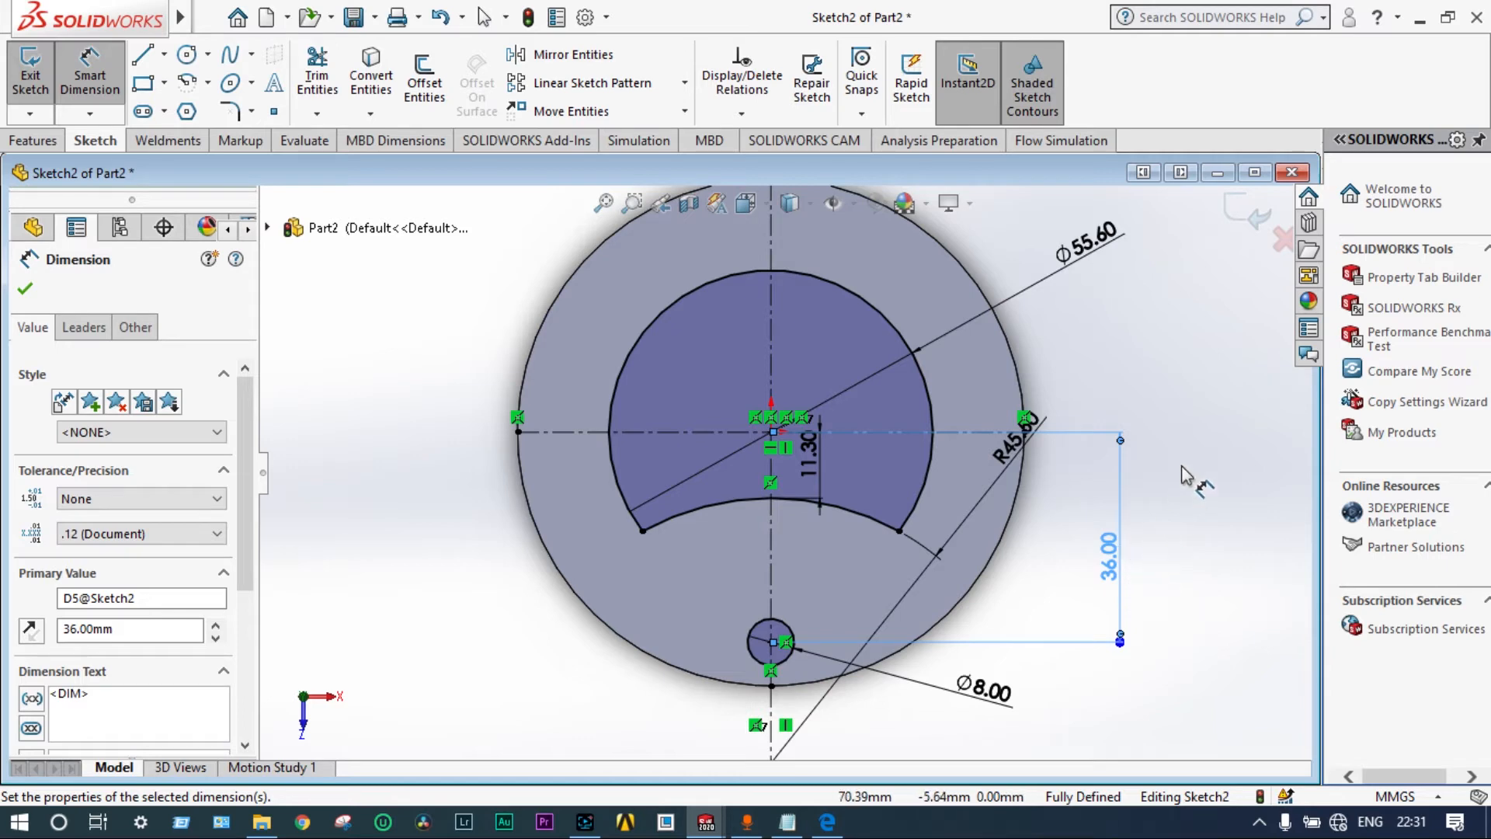
{"action": "key", "text": "Escape"}
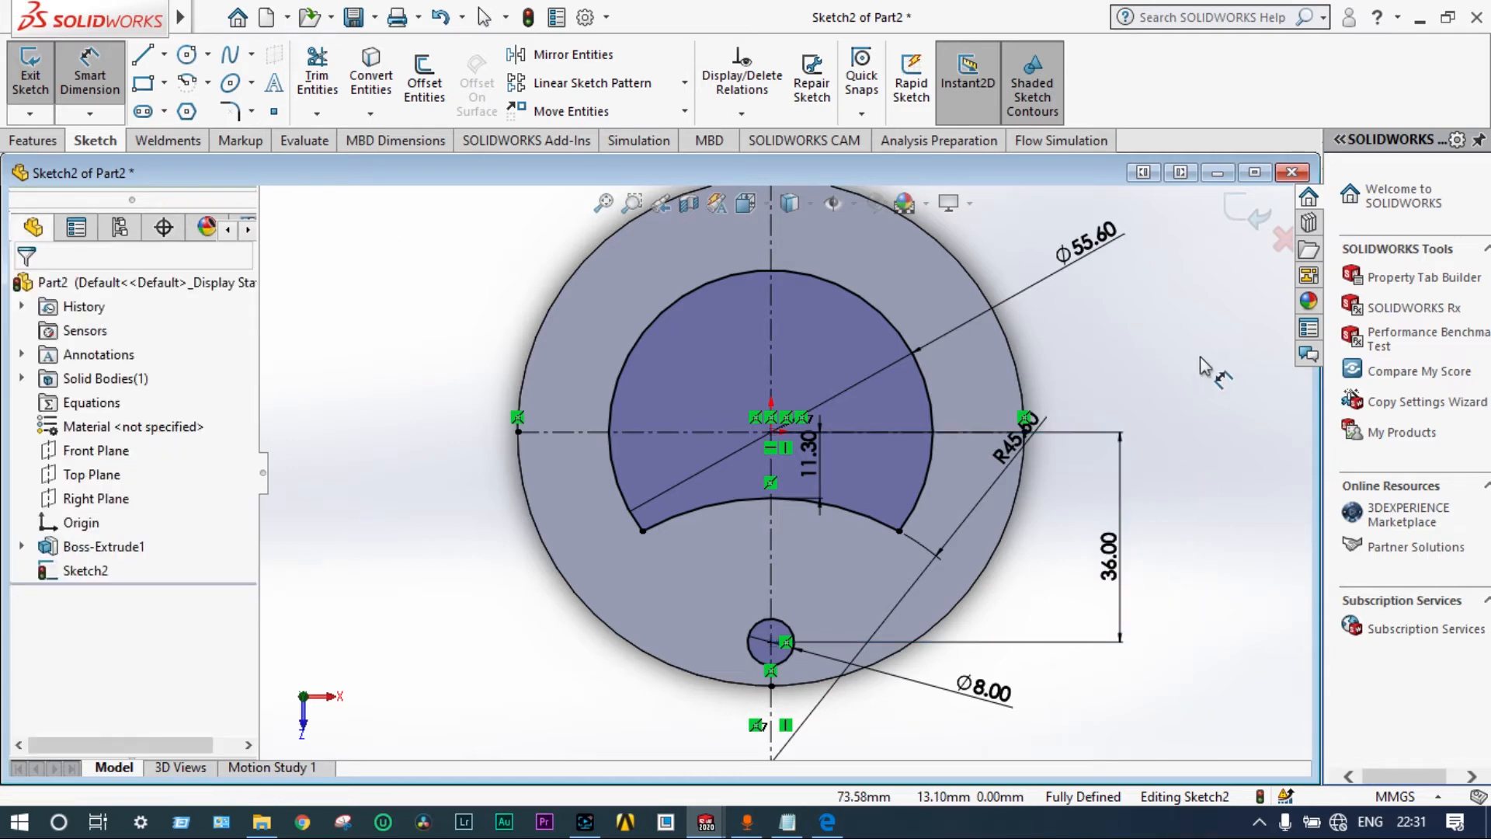
{"action": "left_click", "coordinate": [1251, 220]}
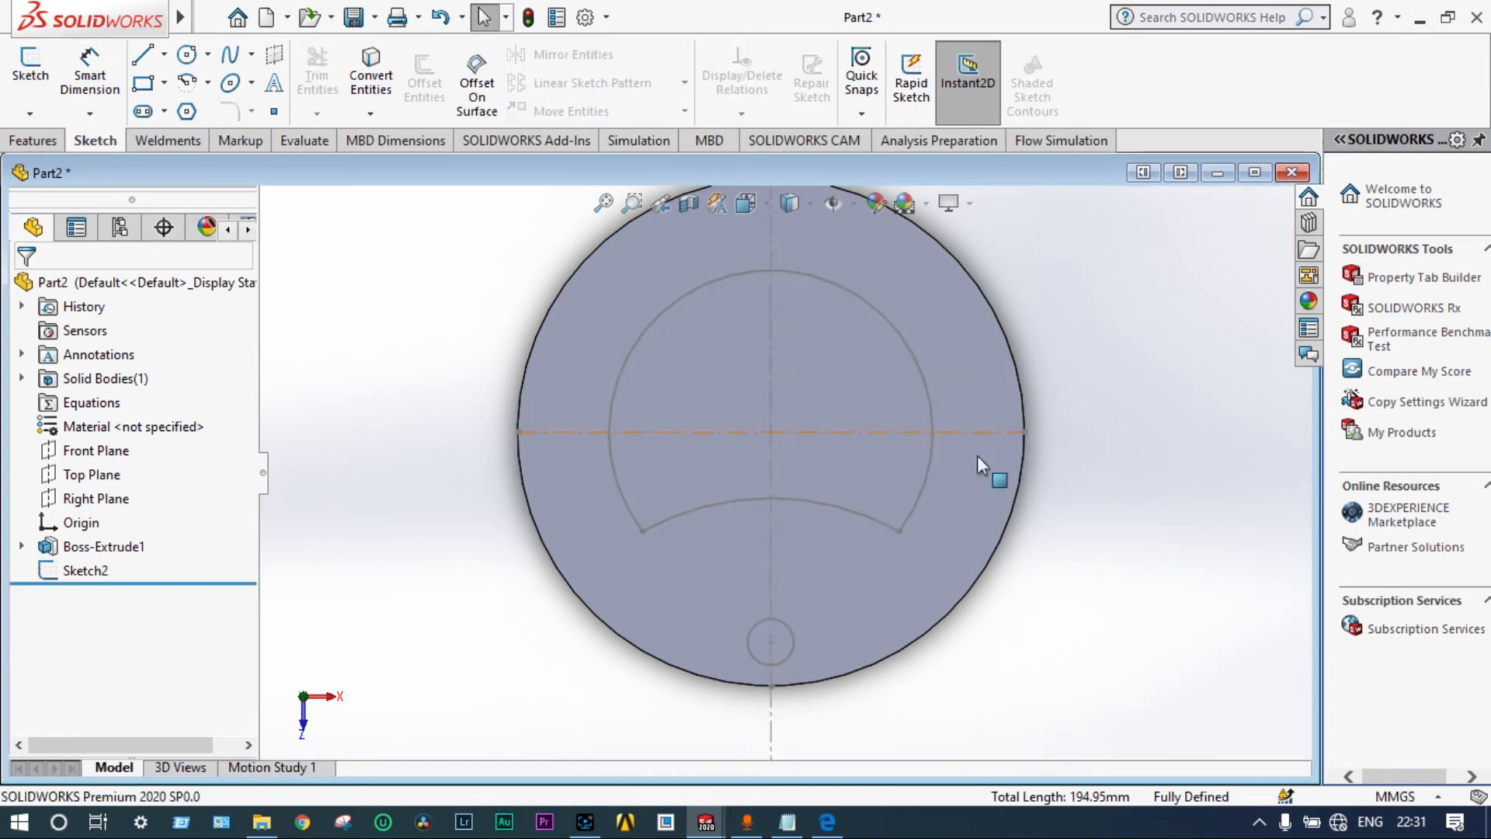
Step: Extrude the crescent-cut profile and the 8 mm circle 10 mm from the disc face, merging the result and checking the height in driverdisc.pdf
{"action": "left_click", "coordinate": [790, 626]}
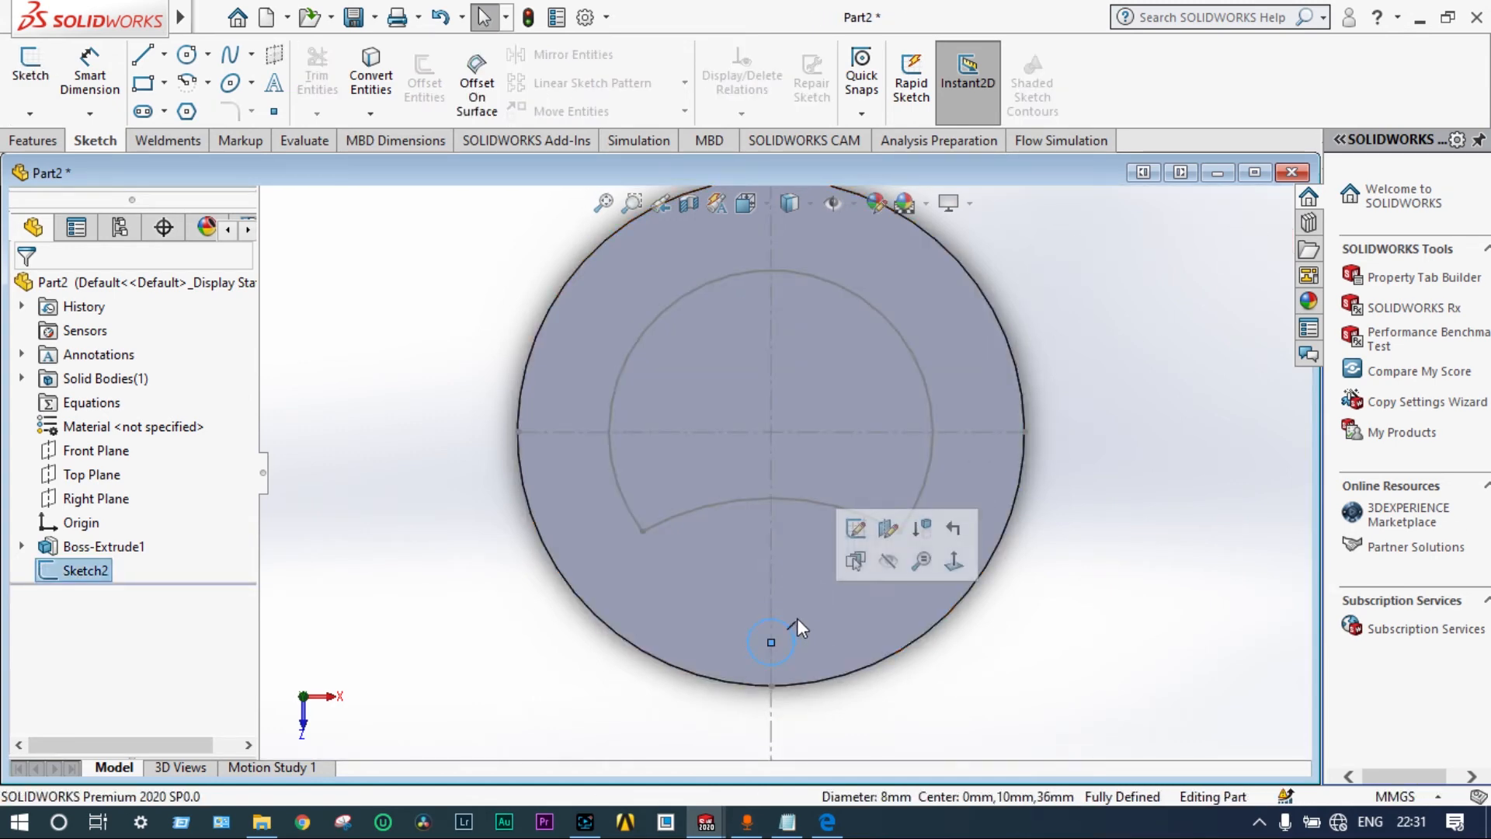
{"action": "left_click", "coordinate": [831, 505], "text": "ctrl"}
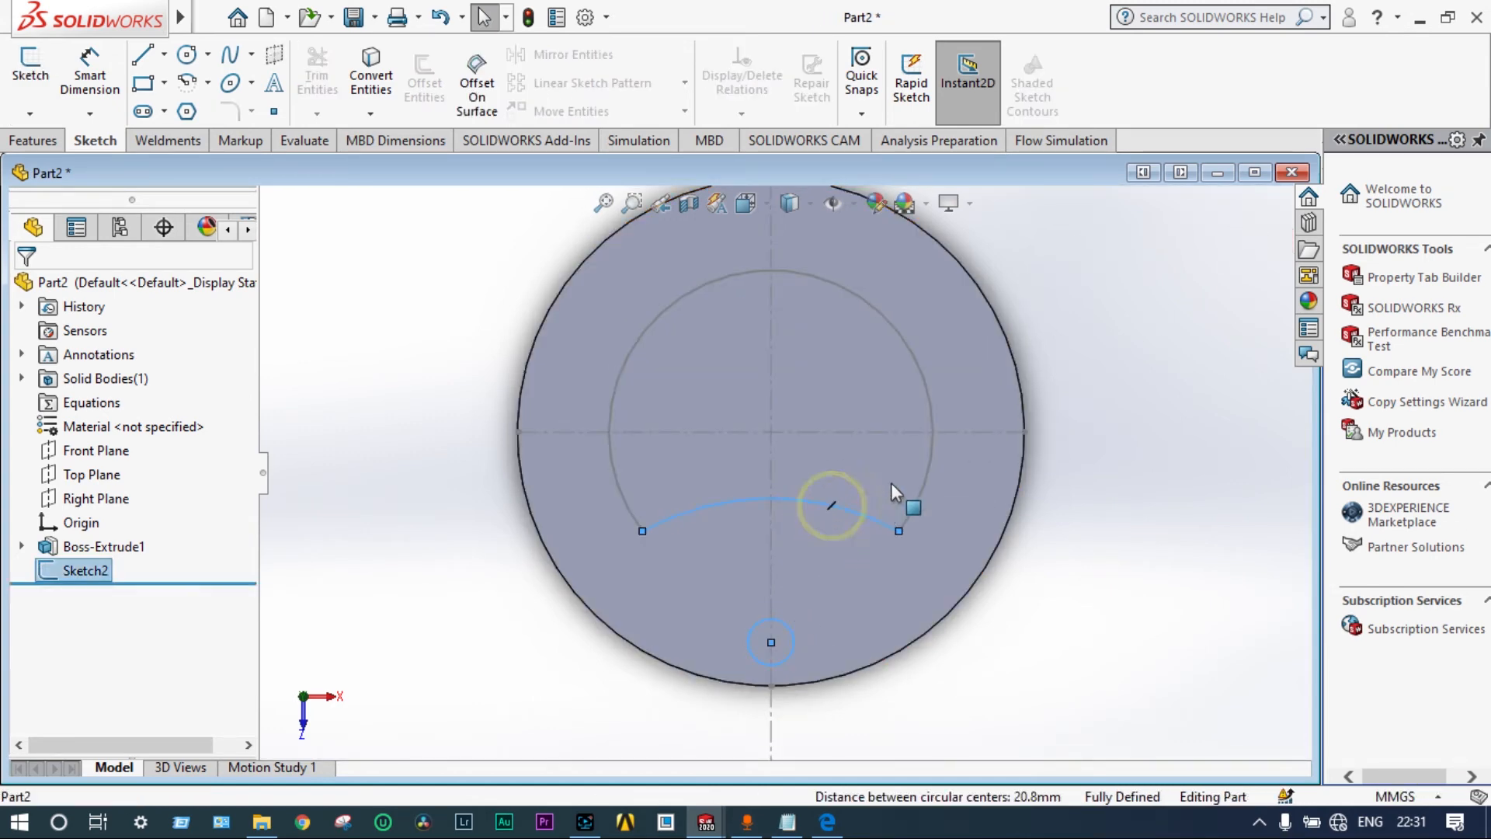
{"action": "left_click", "coordinate": [925, 469], "text": "ctrl"}
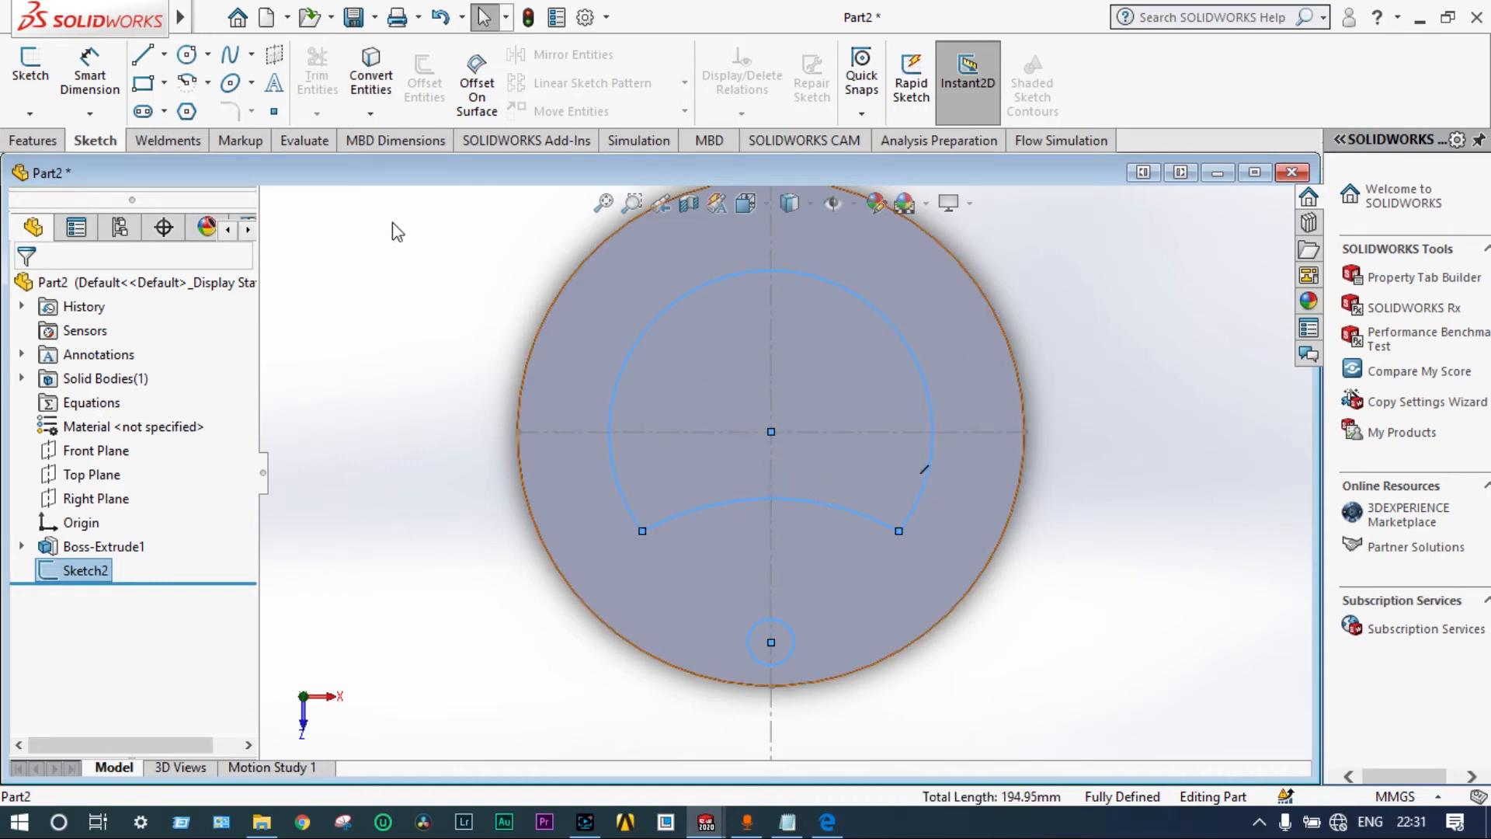
{"action": "left_click", "coordinate": [36, 140]}
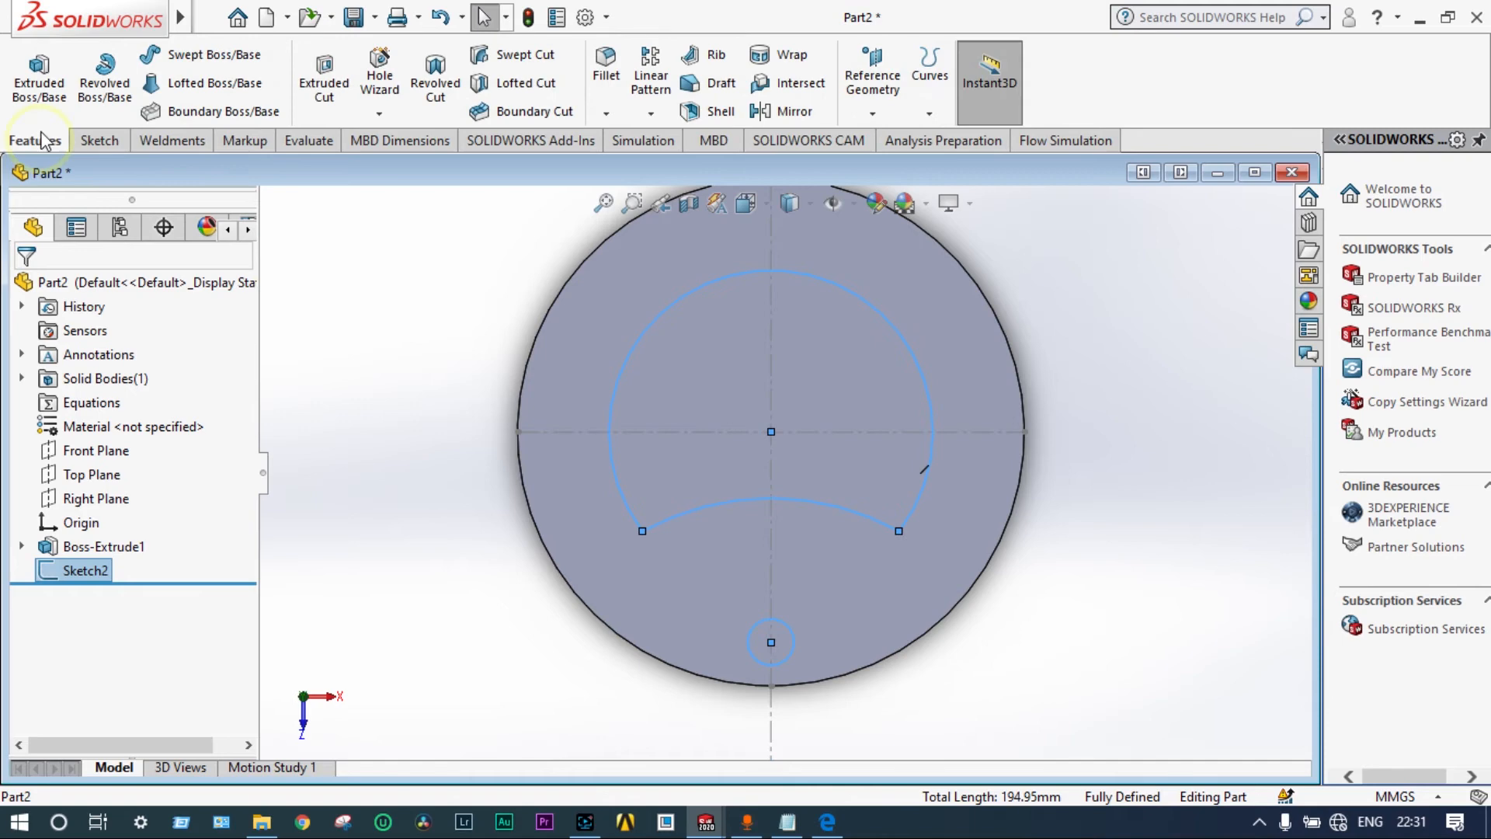
{"action": "left_click", "coordinate": [39, 92]}
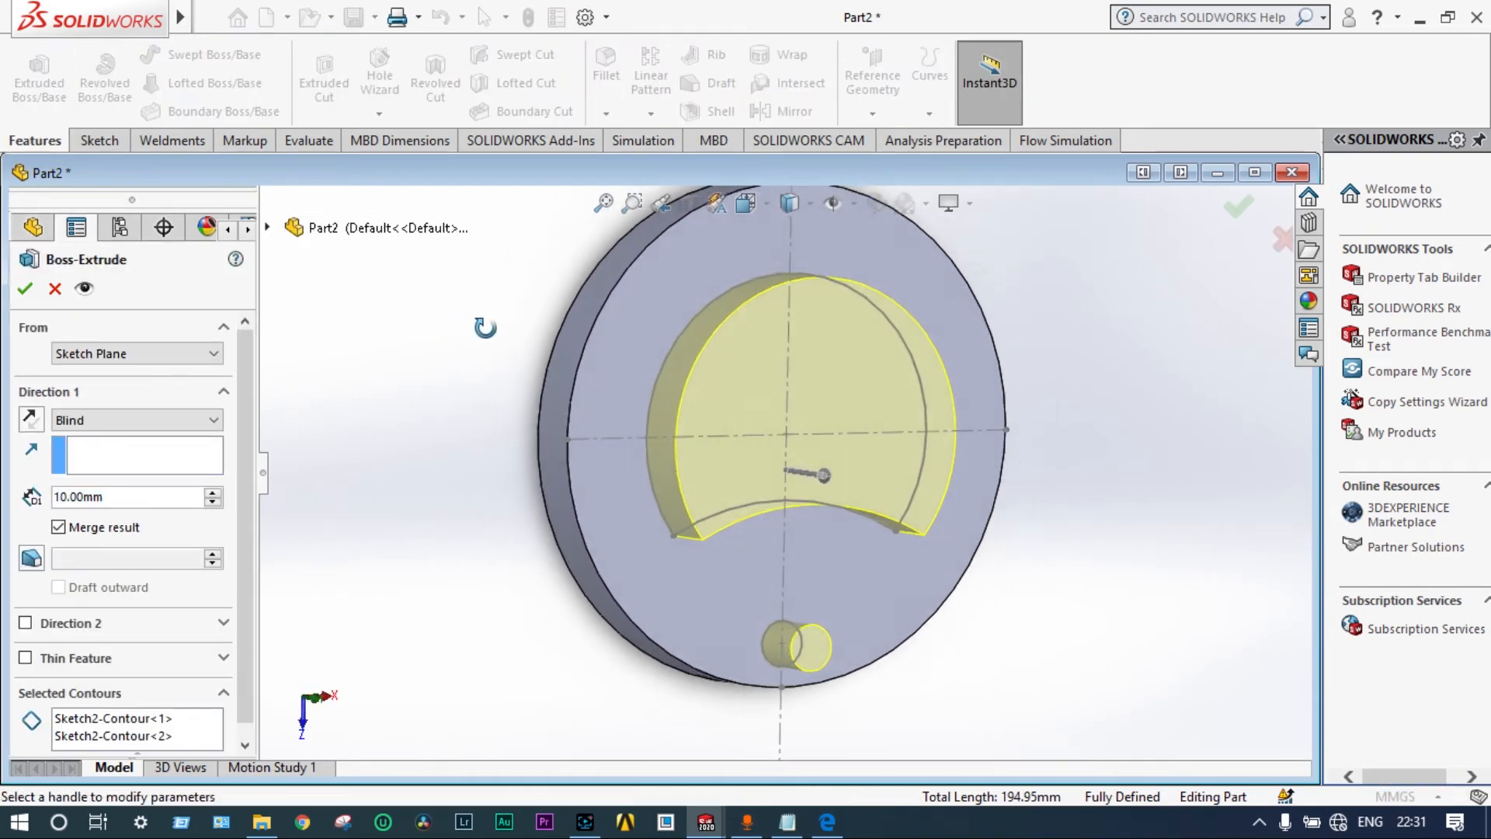
{"action": "left_click", "coordinate": [827, 821]}
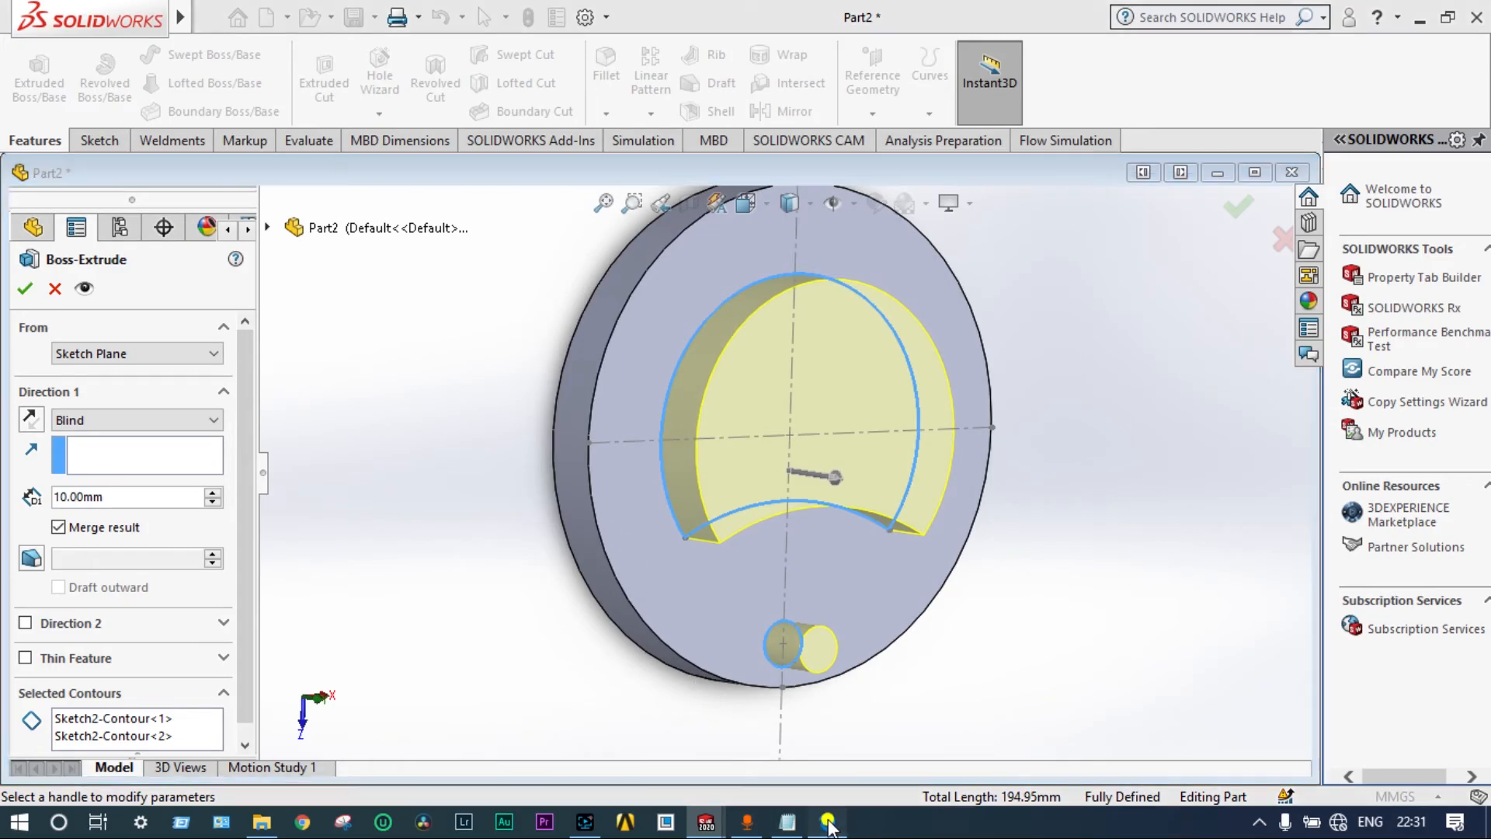
{"action": "scroll", "coordinate": [882, 606], "scroll_direction": "up", "scroll_amount": 3}
{"action": "scroll", "coordinate": [882, 602], "scroll_direction": "down", "scroll_amount": 10}
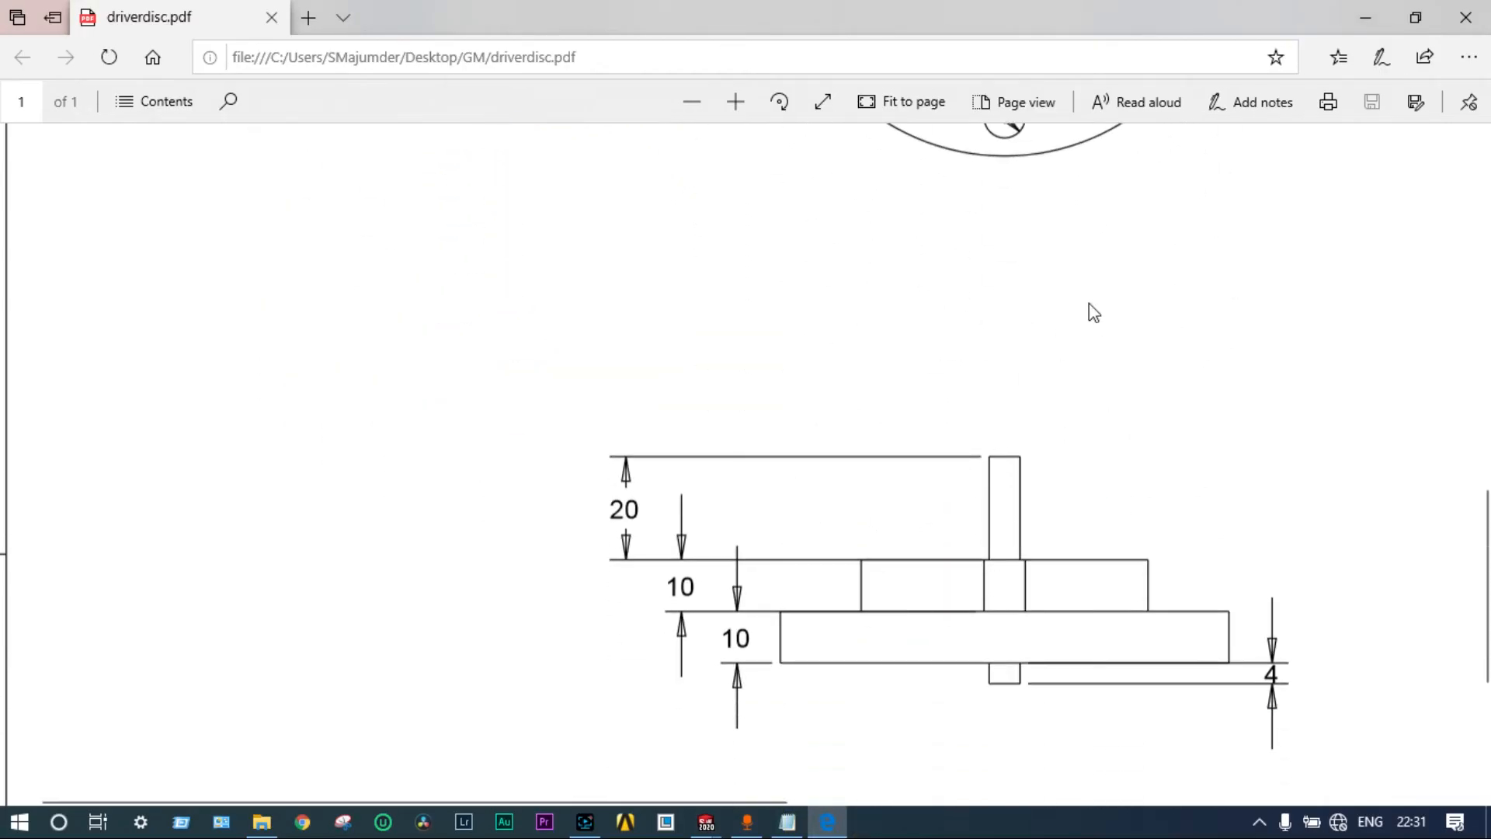
{"action": "left_click", "coordinate": [1364, 18]}
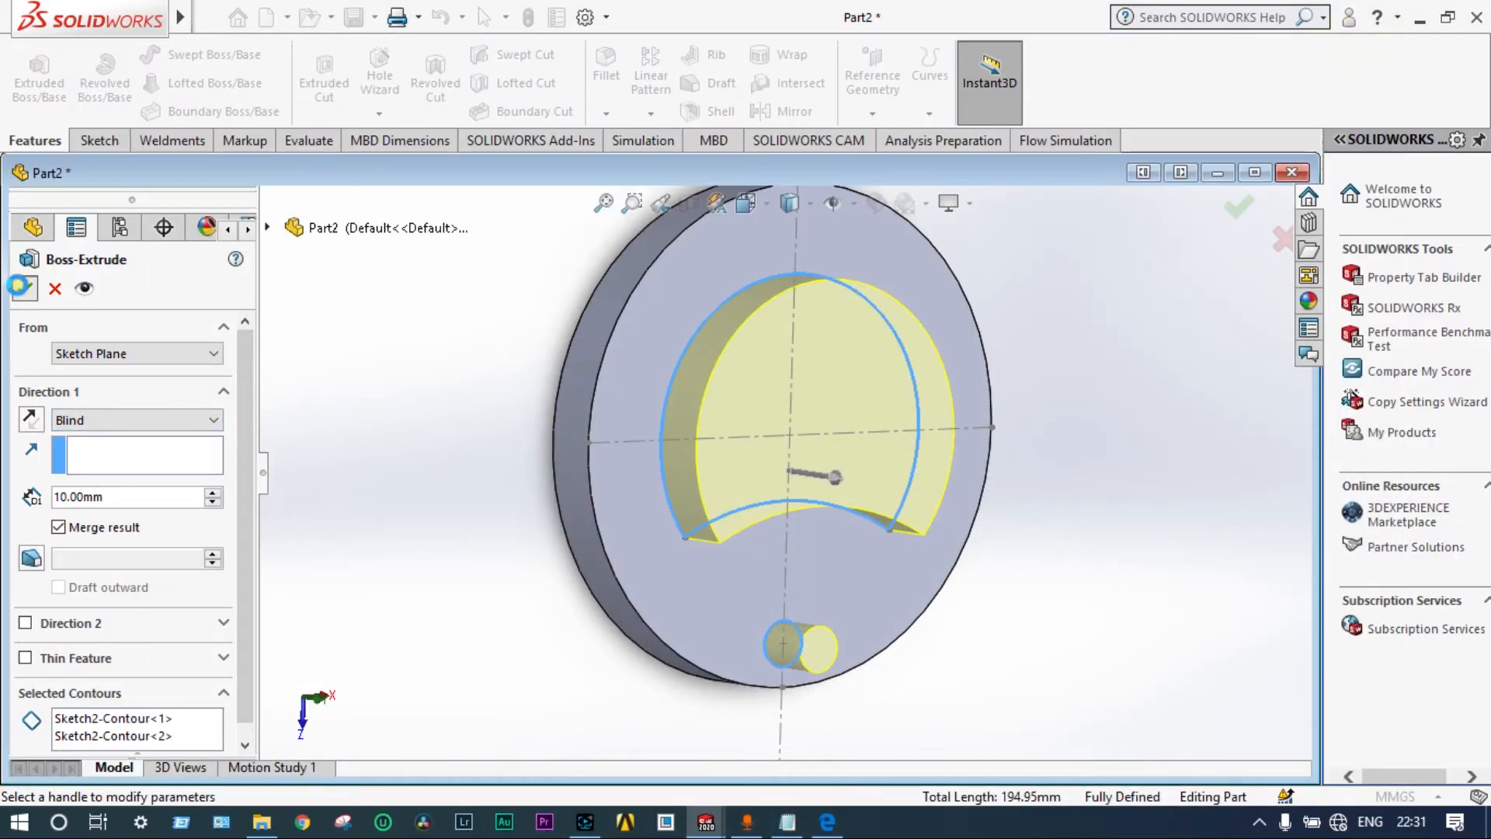
{"action": "left_click", "coordinate": [21, 287]}
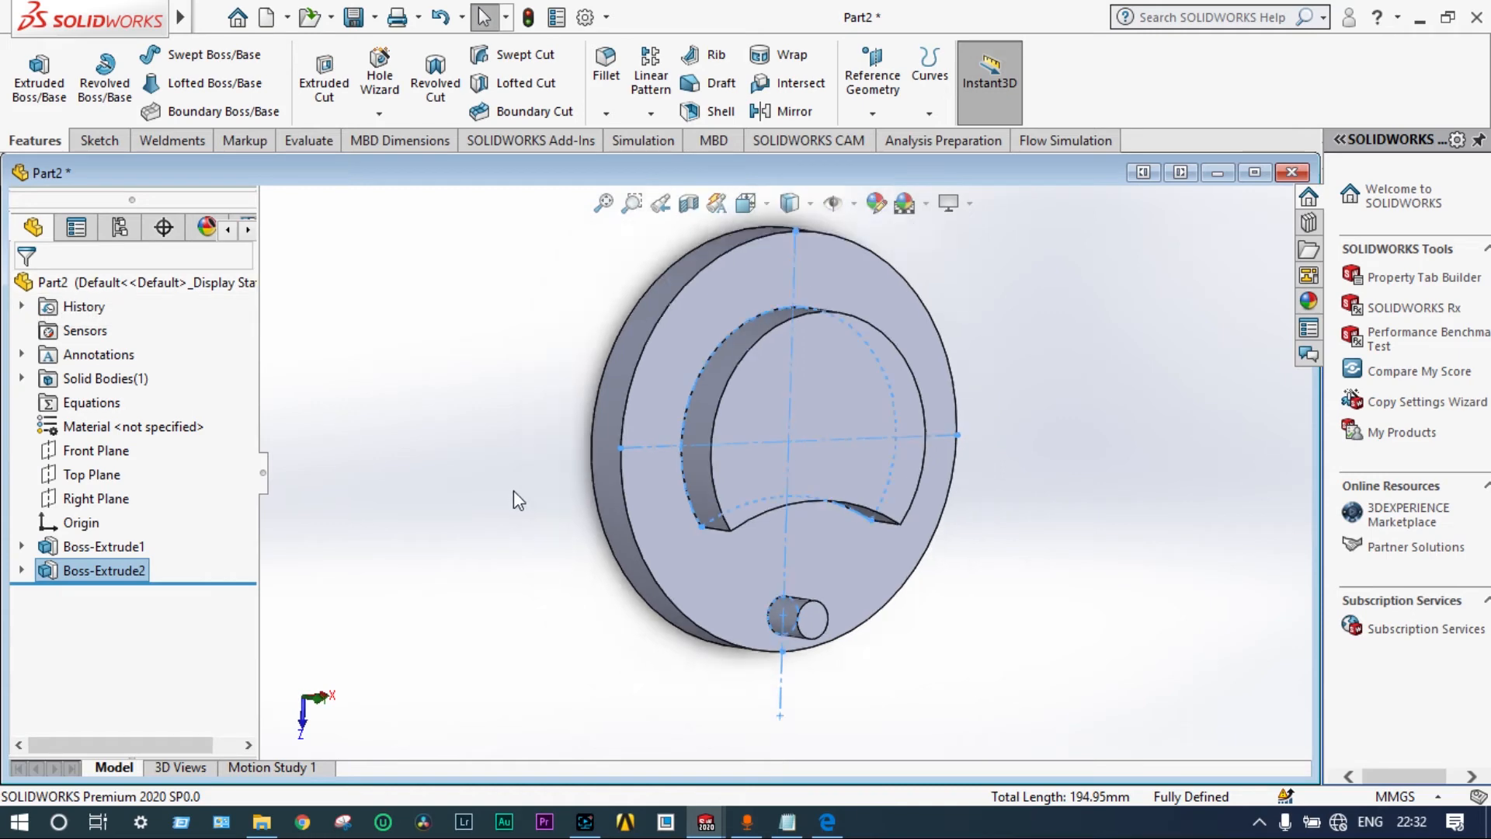
Step: Consult driverdisc.pdf, start a sketch on the disc's flat back face, and draw a horizontal centerline across its full diameter through the origin
{"action": "middle_click_drag", "start_coordinate": [514, 490], "coordinate": [408, 482]}
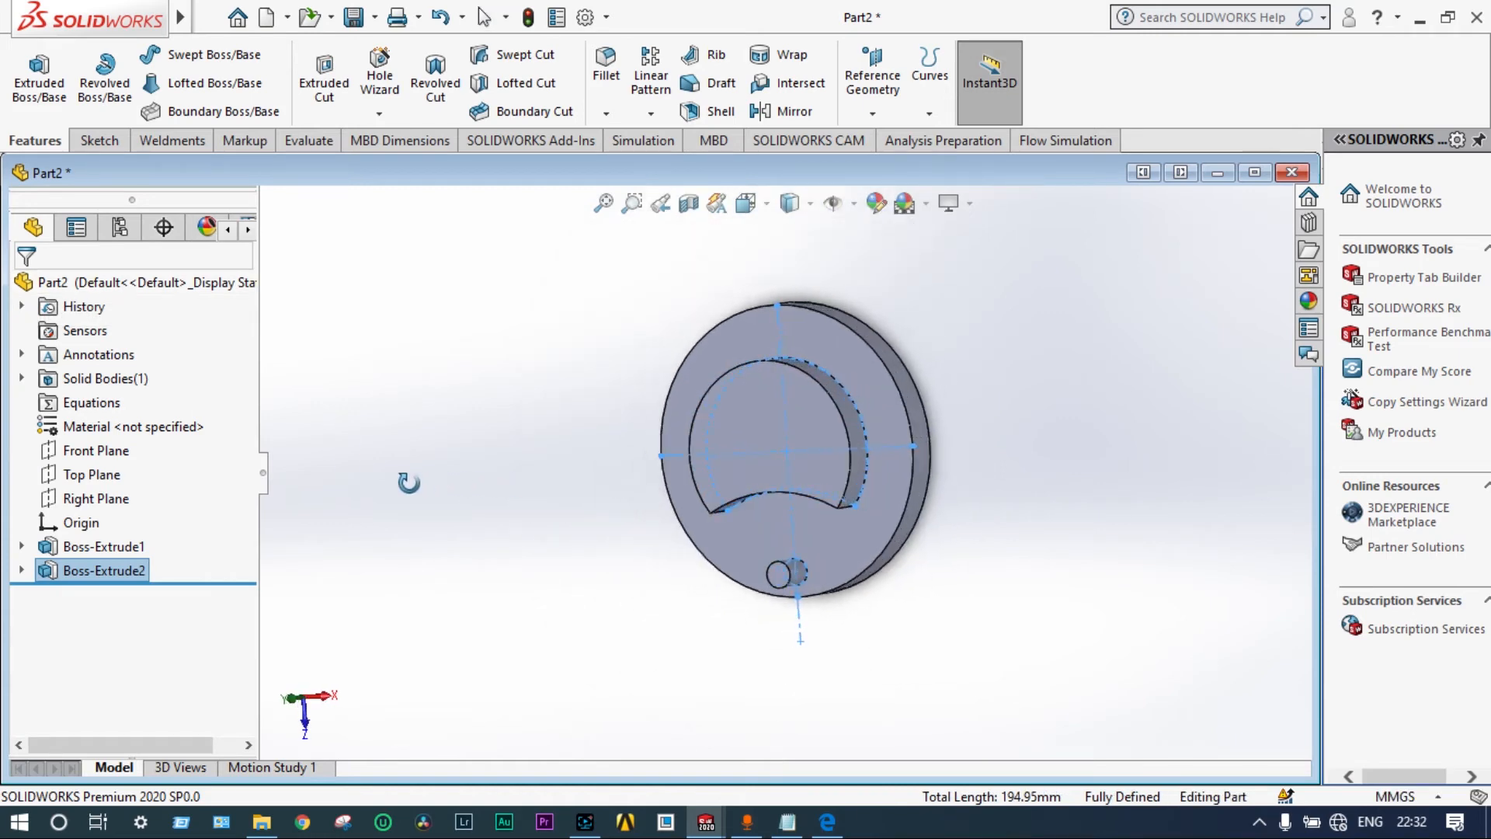
{"action": "left_click", "coordinate": [833, 826]}
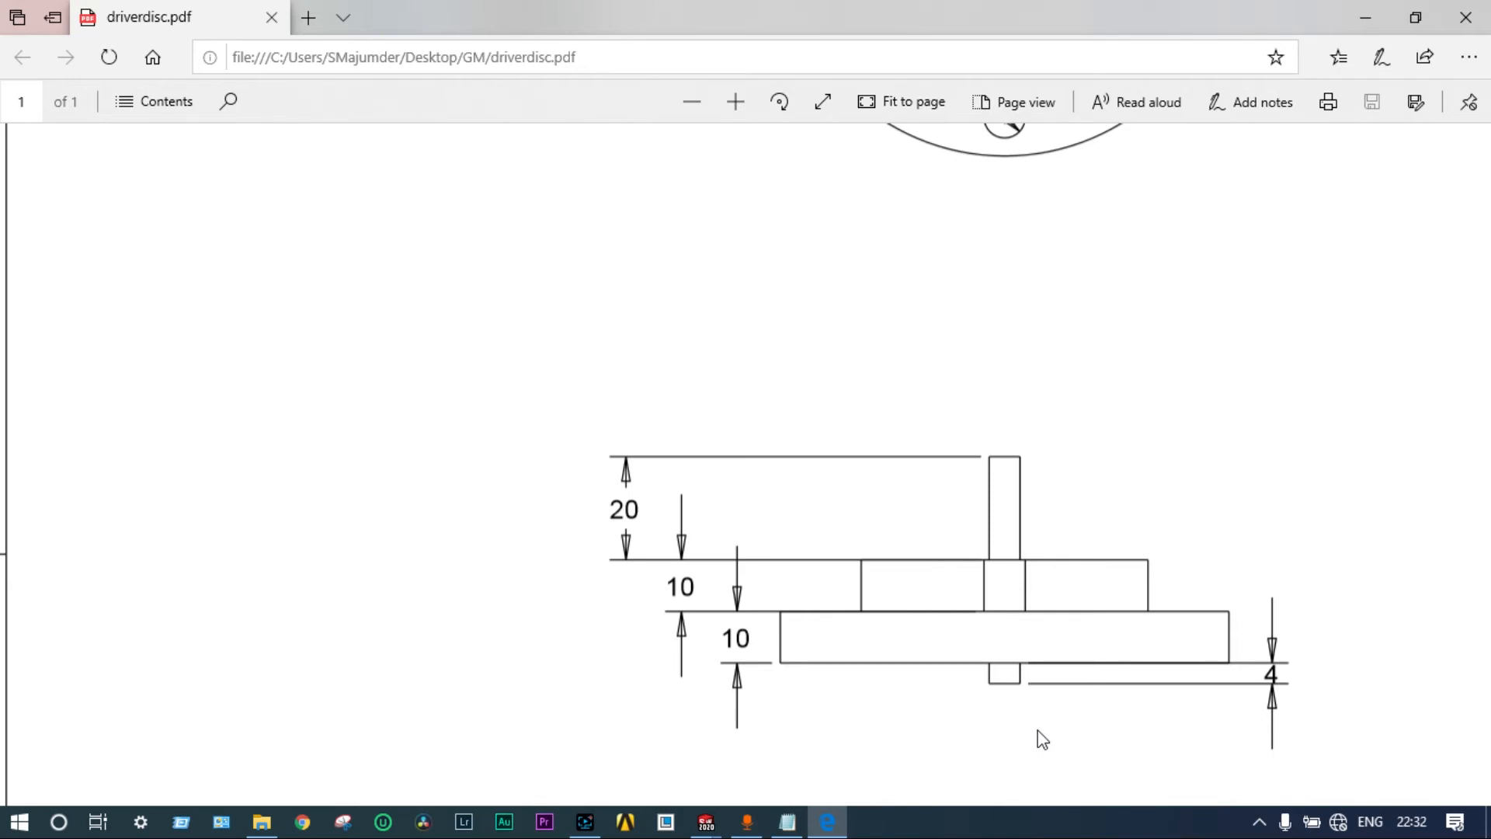
{"action": "left_click", "coordinate": [1365, 17]}
{"action": "middle_click_drag", "start_coordinate": [1155, 359], "coordinate": [962, 386]}
{"action": "left_click", "coordinate": [822, 417]}
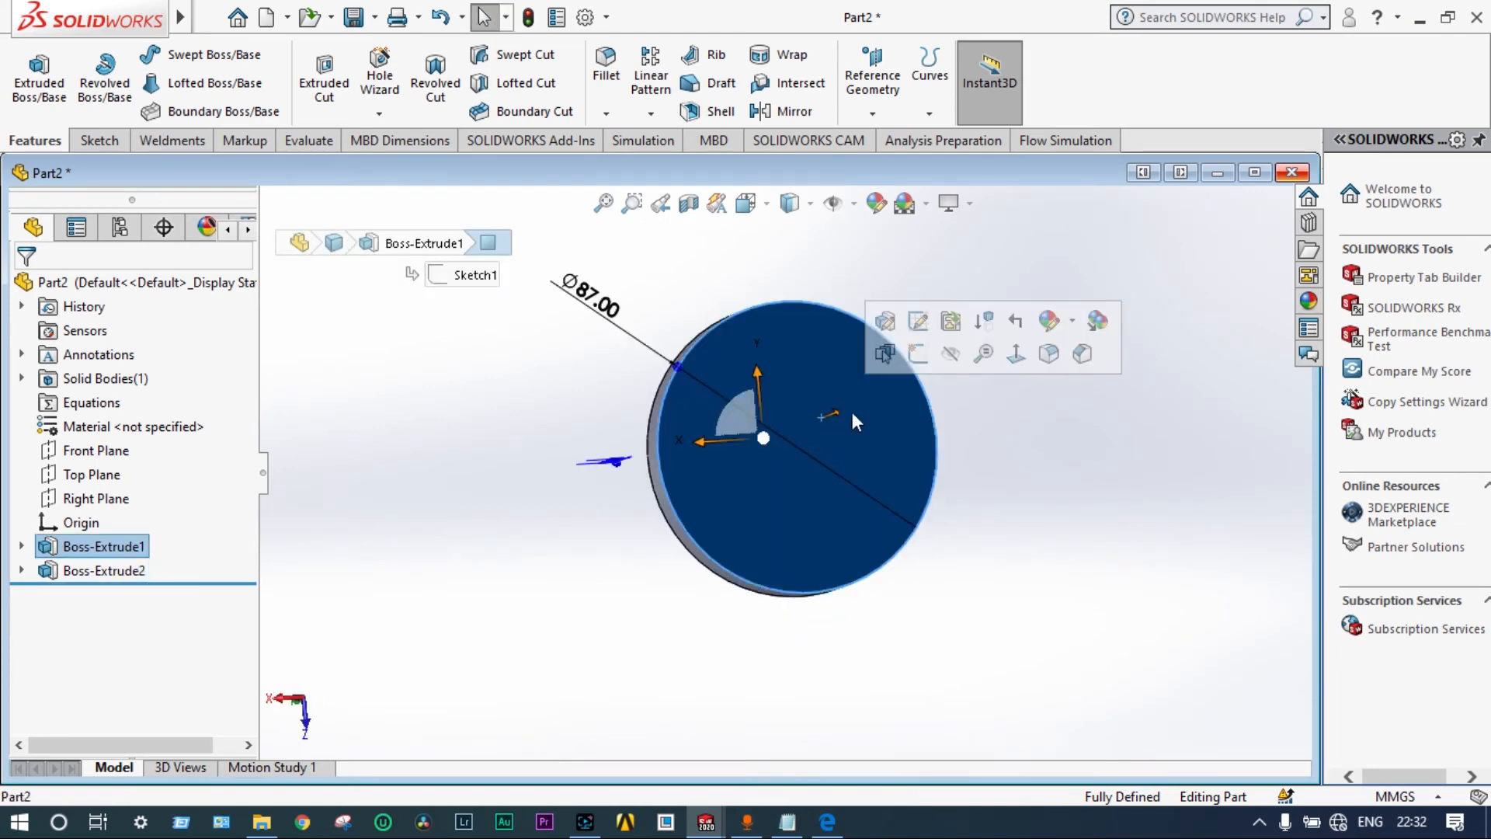
{"action": "left_click", "coordinate": [1016, 354]}
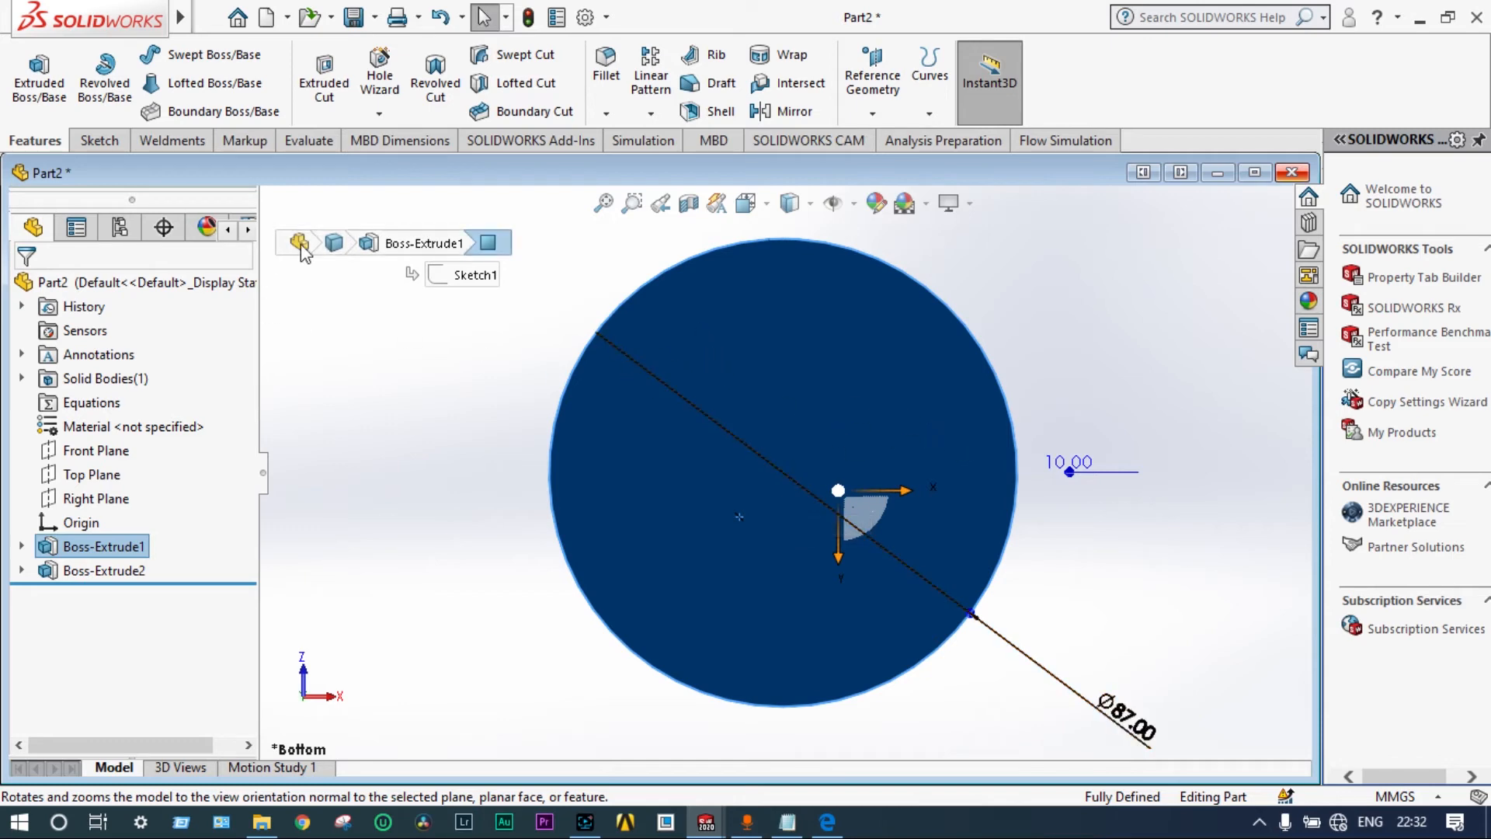
{"action": "left_click", "coordinate": [99, 141]}
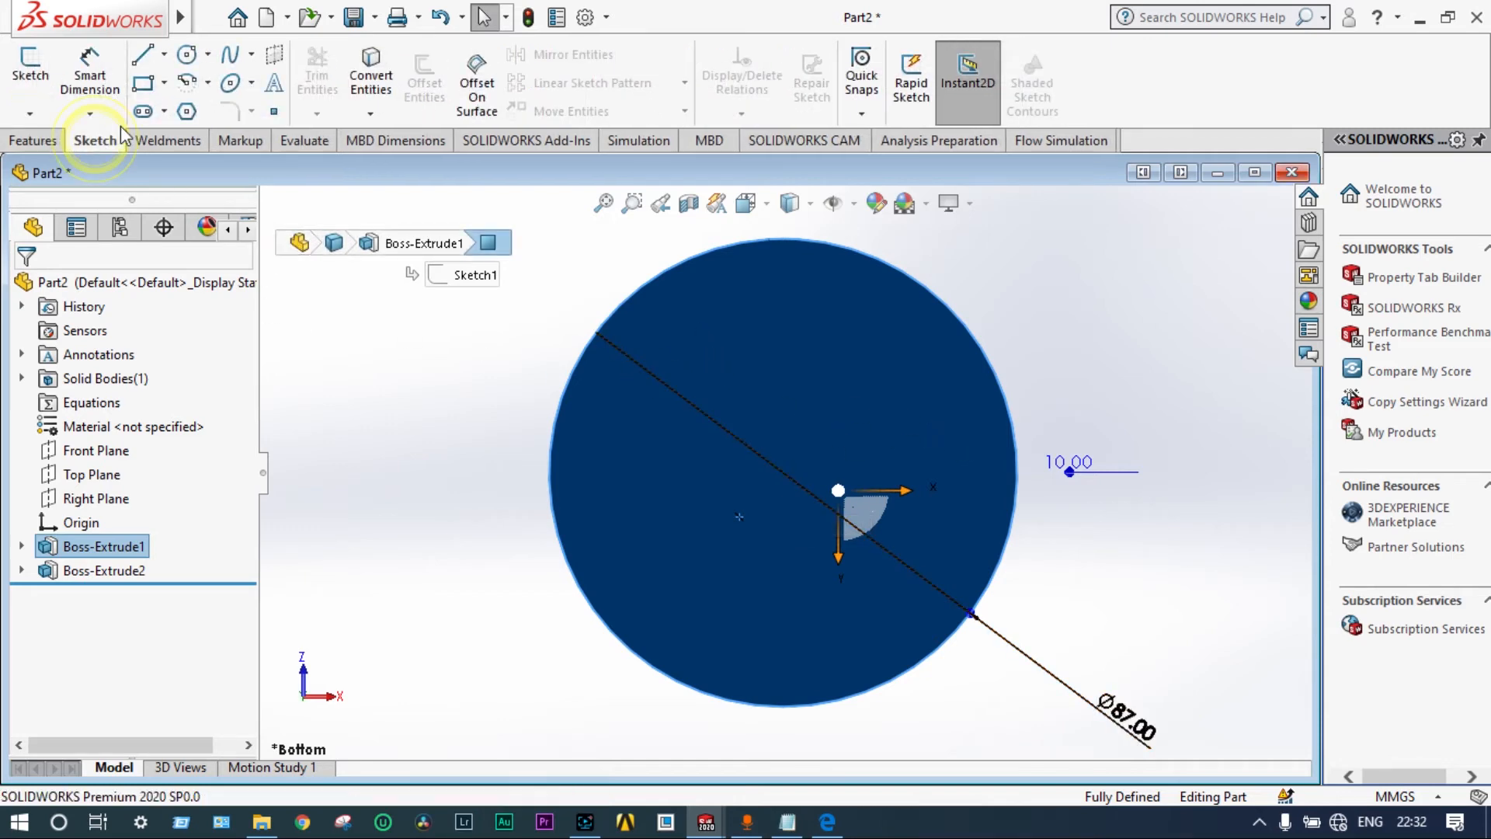
{"action": "left_click", "coordinate": [164, 54]}
{"action": "left_click", "coordinate": [172, 108]}
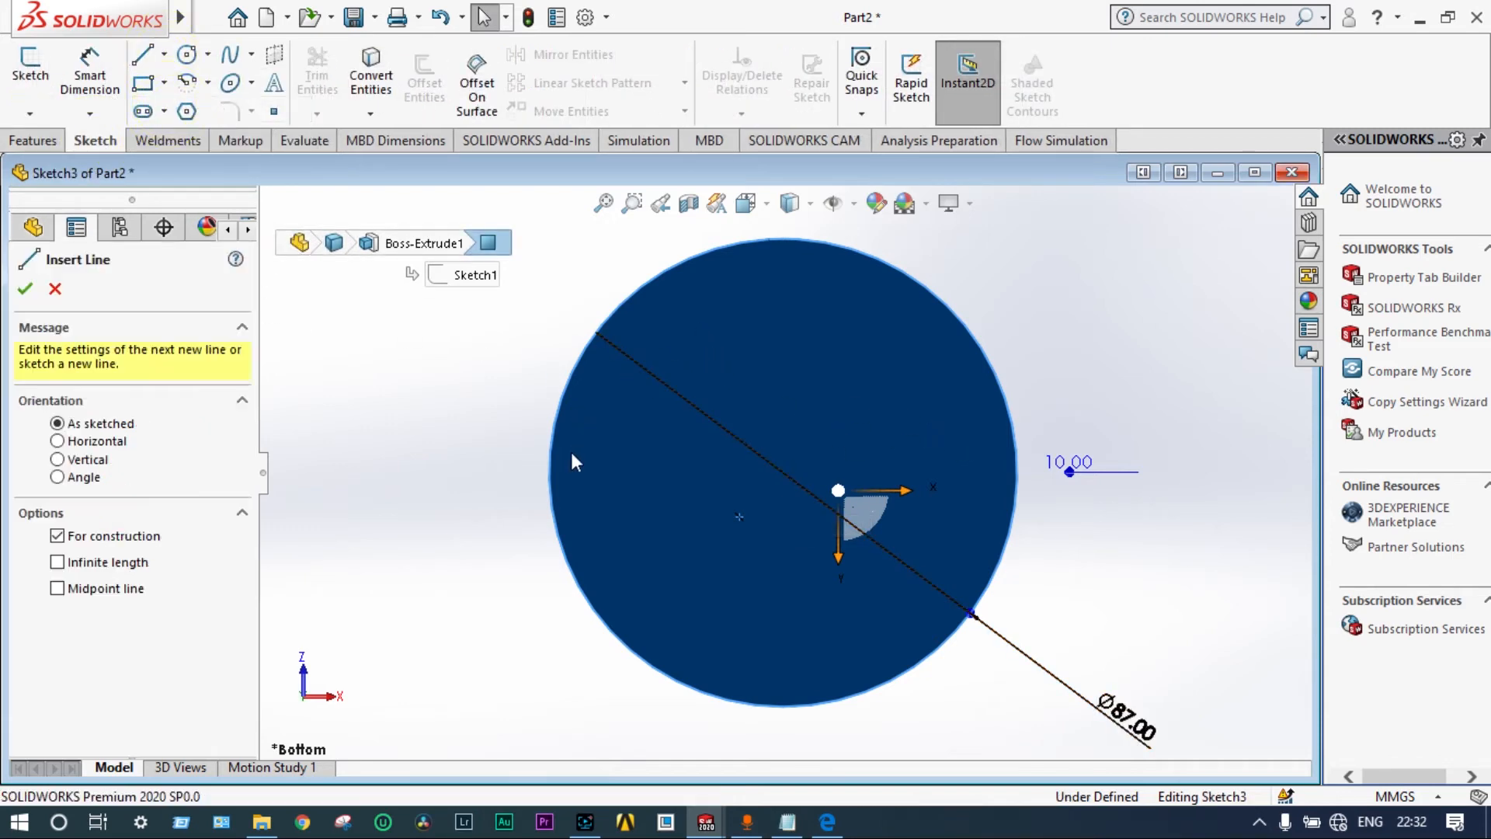
{"action": "left_click", "coordinate": [549, 473]}
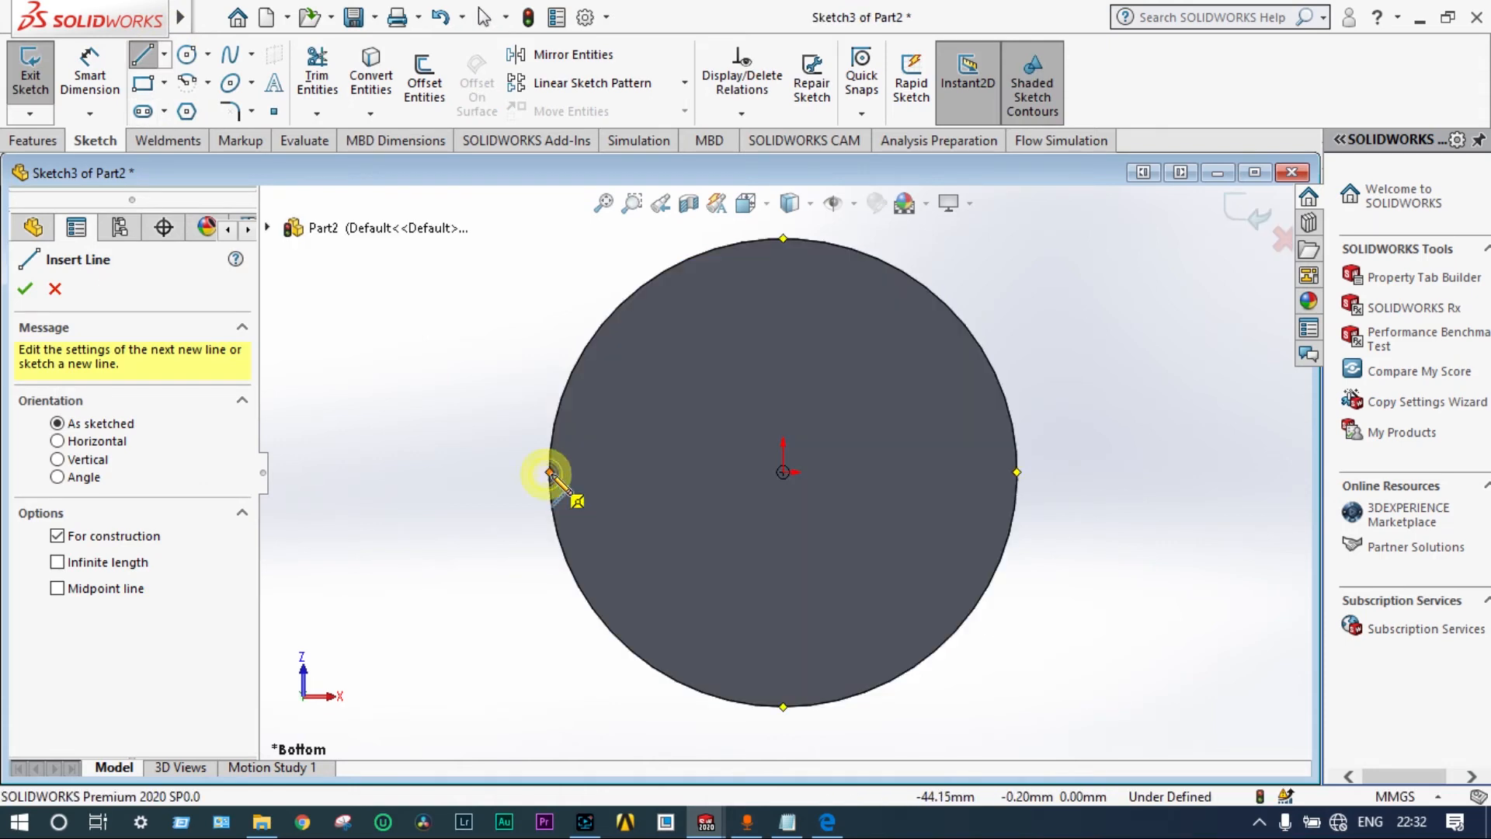
{"action": "left_click", "coordinate": [1018, 473]}
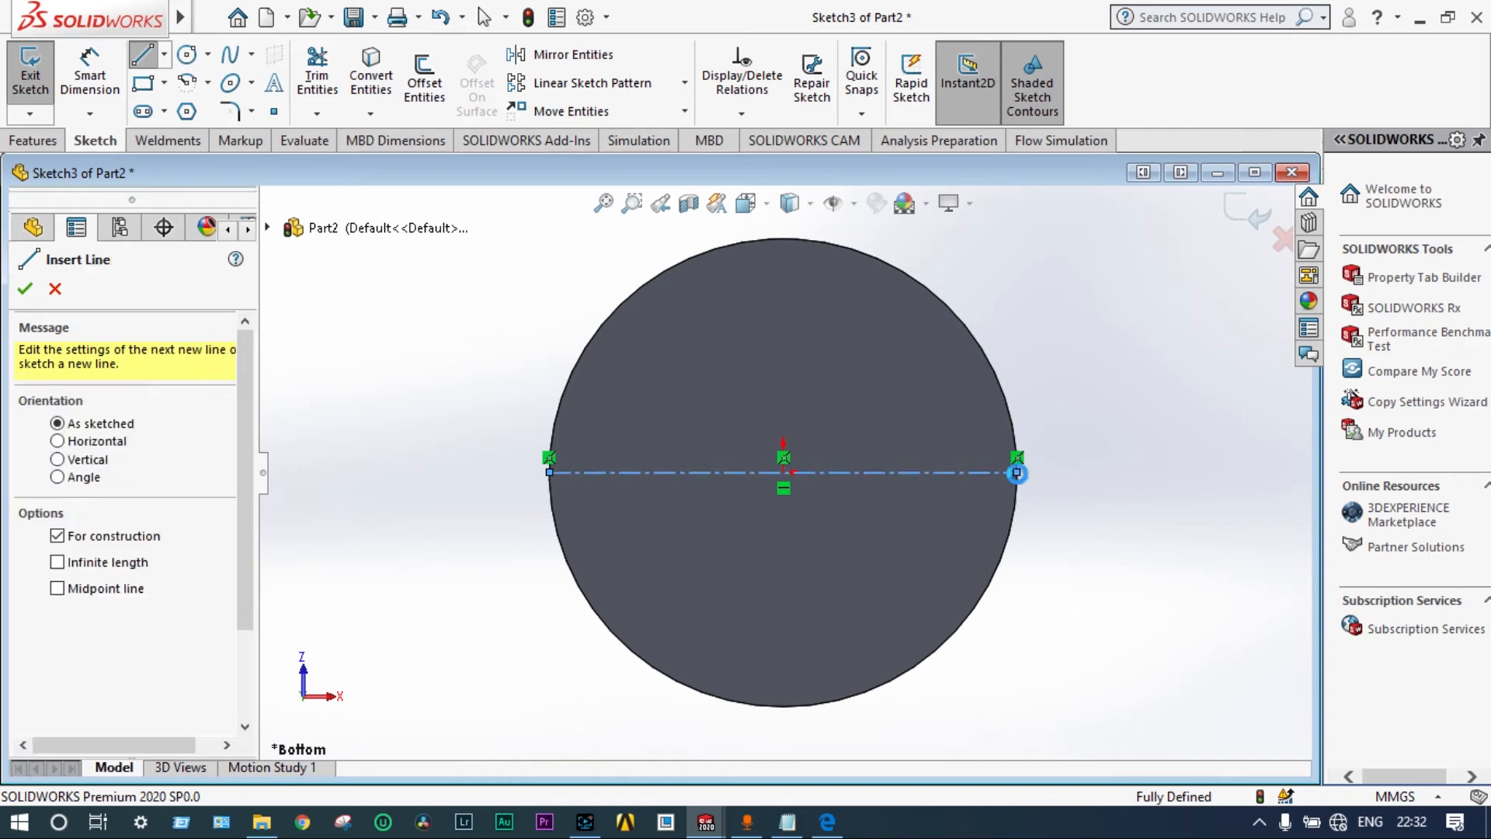
{"action": "key", "text": "Escape"}
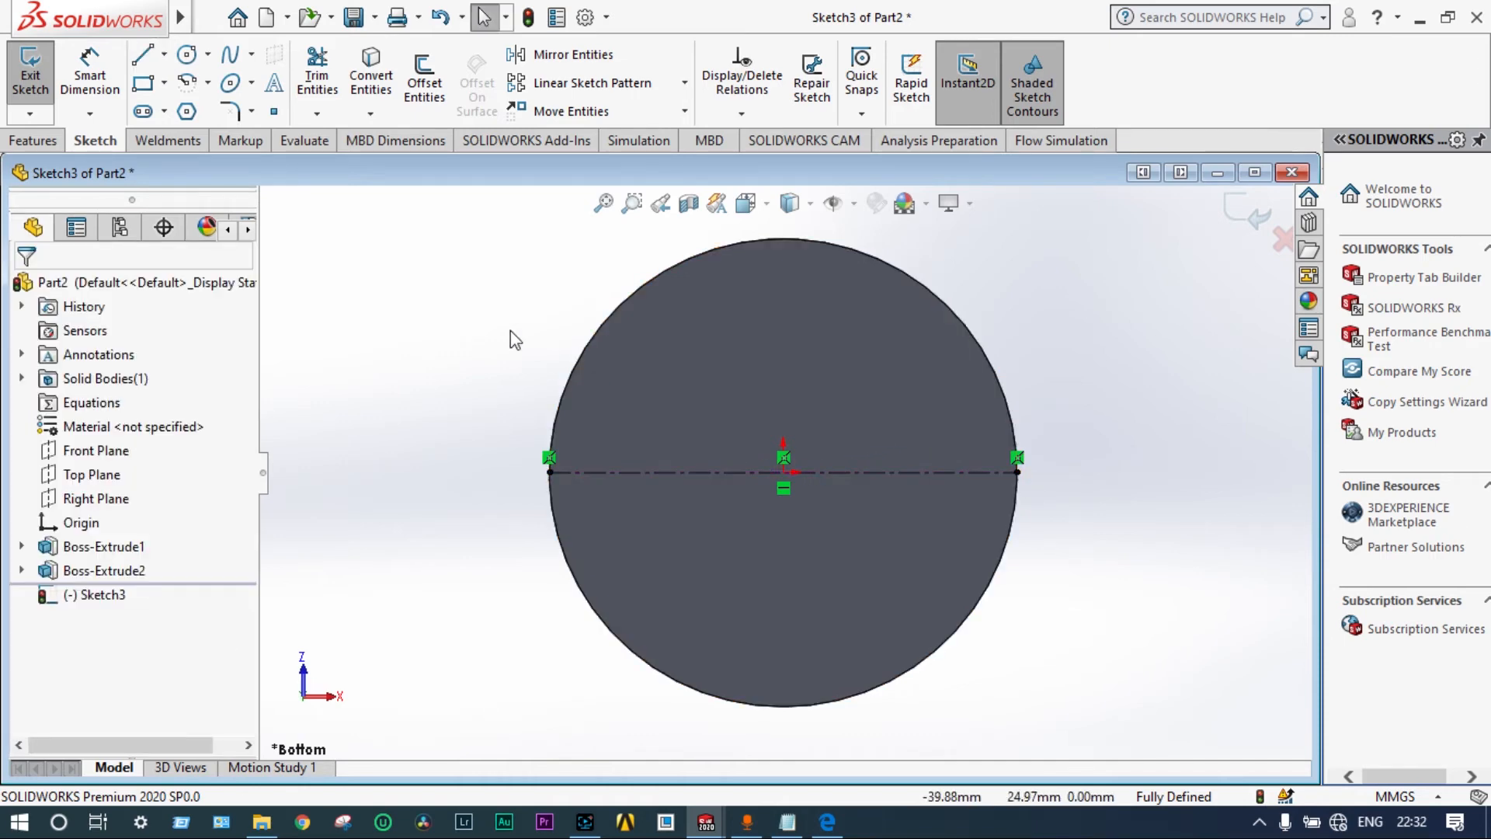
Step: Draw a circle about 19 mm in diameter on the disc's back face, centered on the origin
{"action": "left_click", "coordinate": [186, 55]}
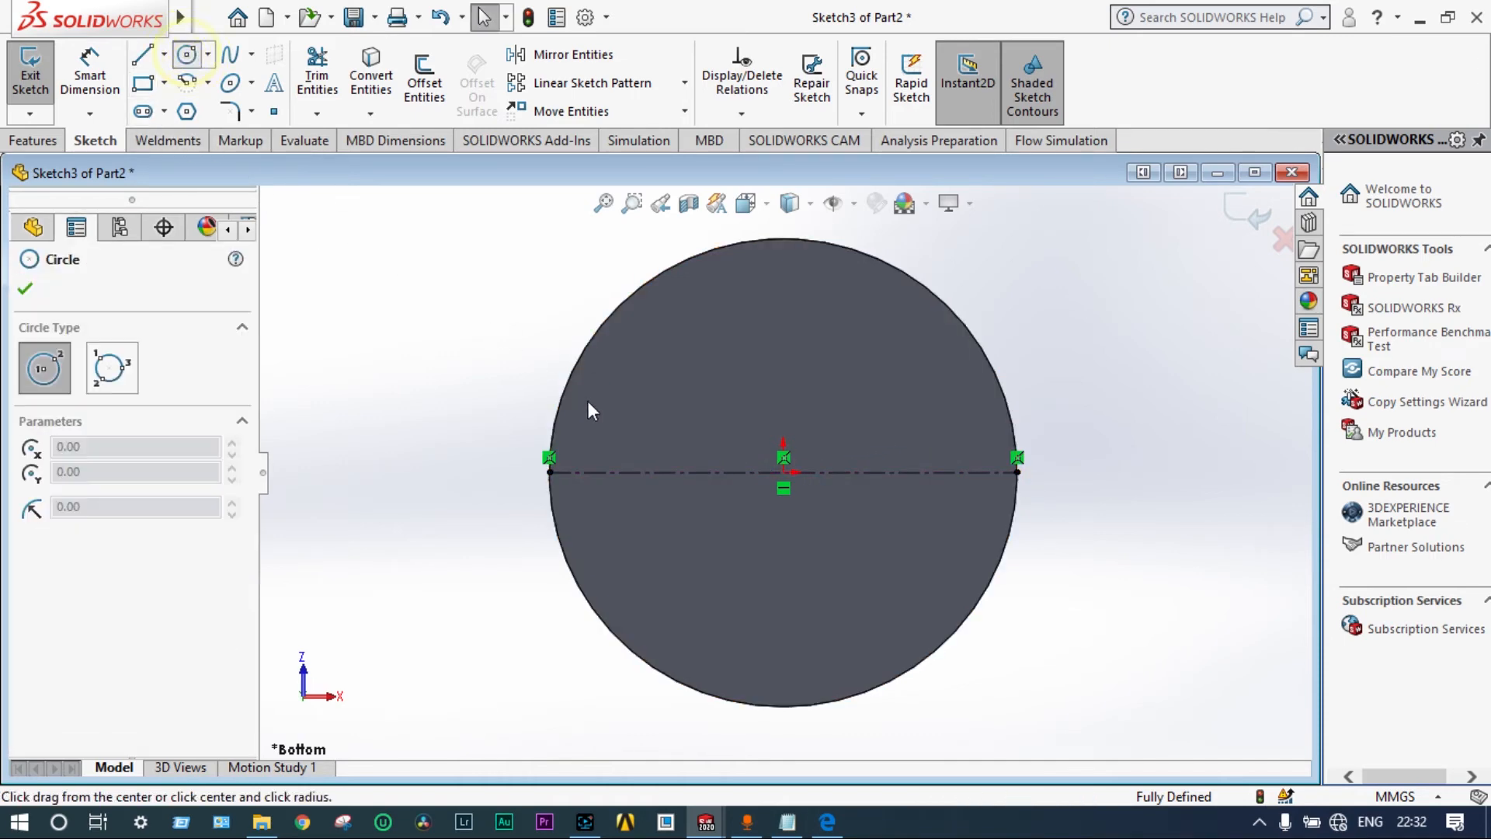
{"action": "left_click_drag", "start_coordinate": [783, 471], "coordinate": [737, 497]}
{"action": "key", "text": "Escape"}
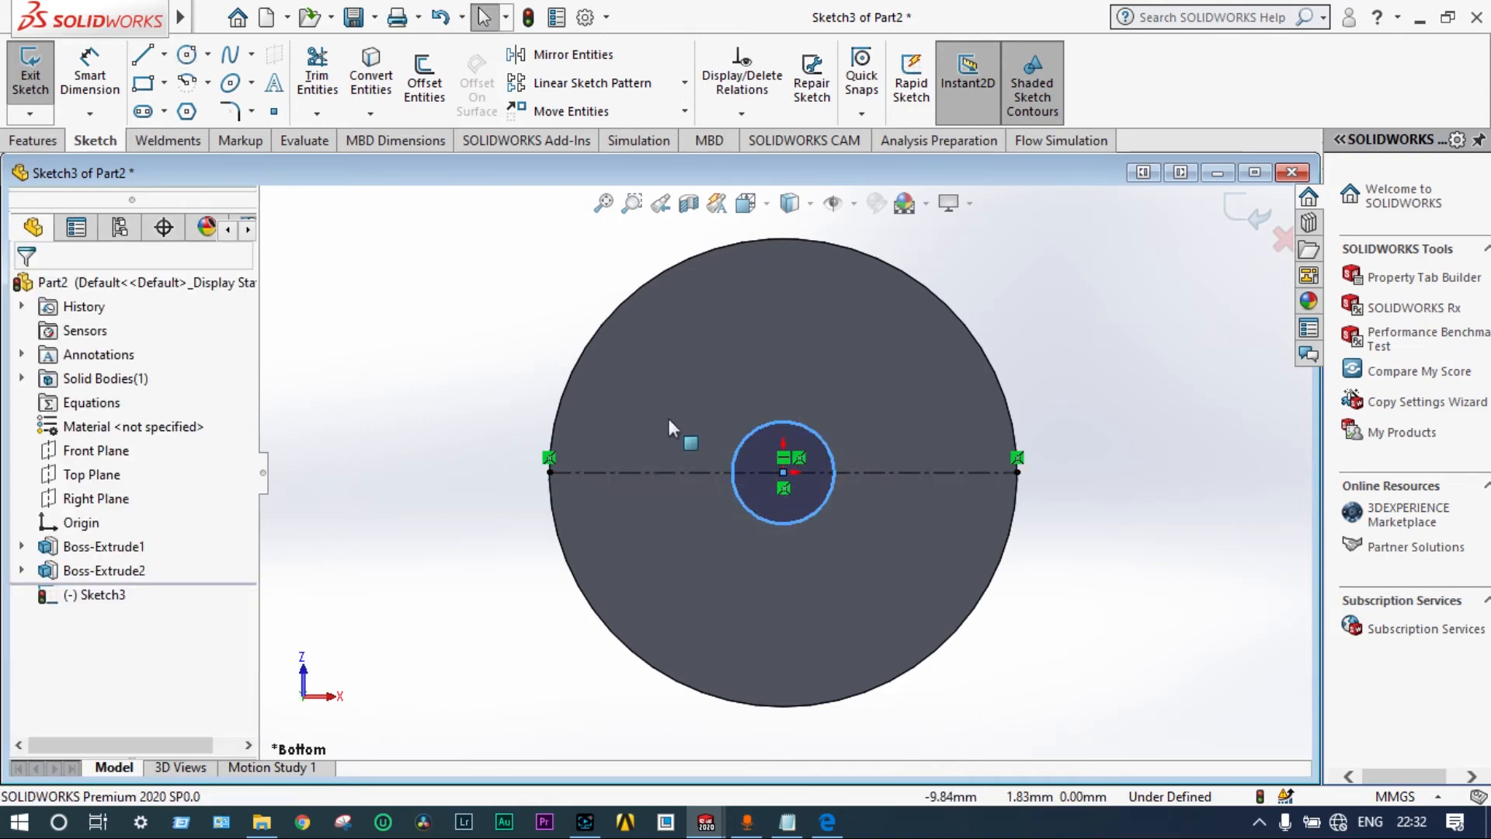
Step: Dimension the central circle's diameter as 6 mm and exit the sketch
{"action": "left_click", "coordinate": [90, 75]}
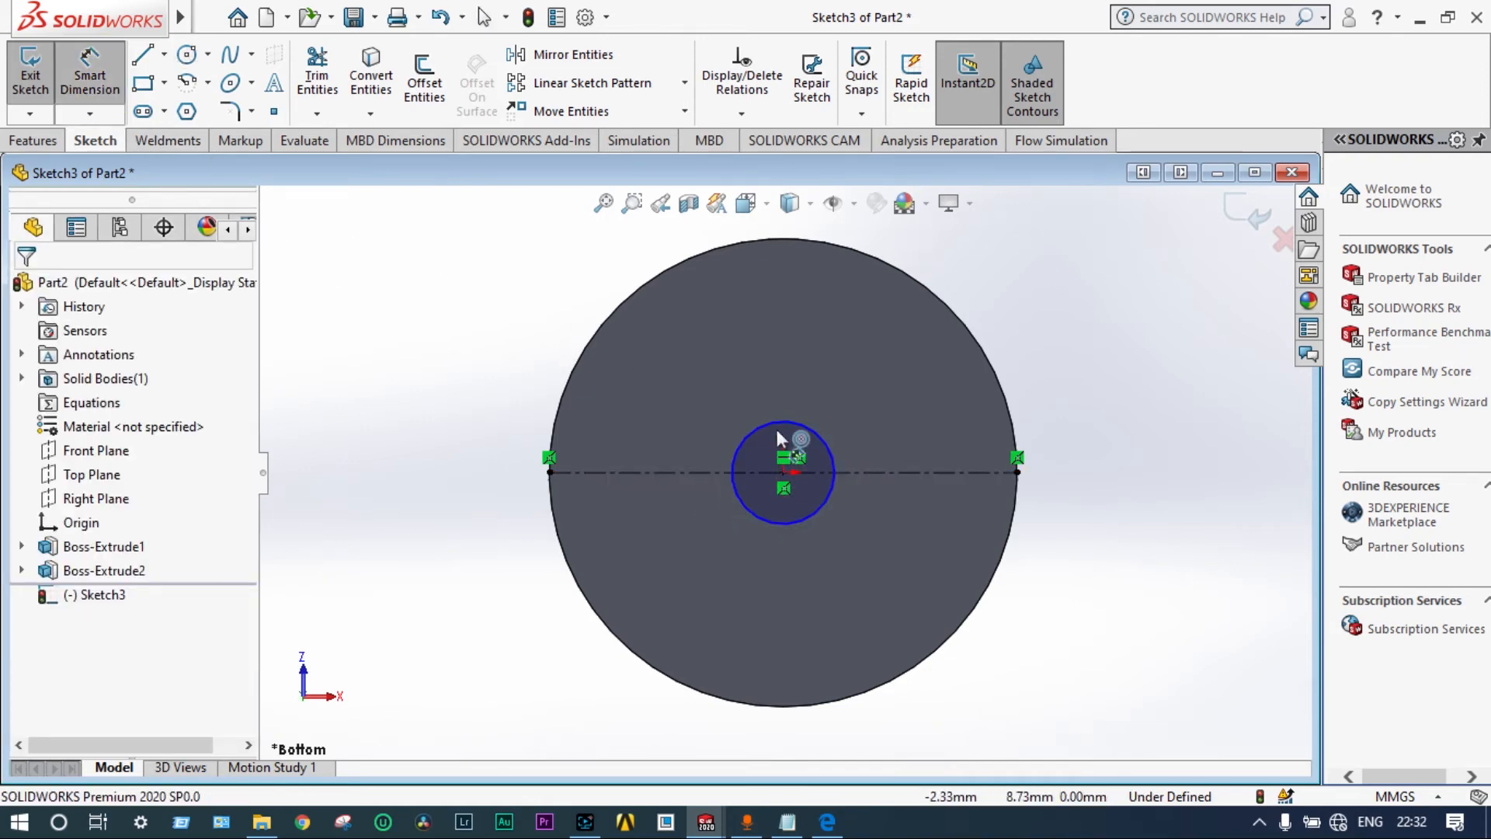
{"action": "left_click", "coordinate": [833, 453]}
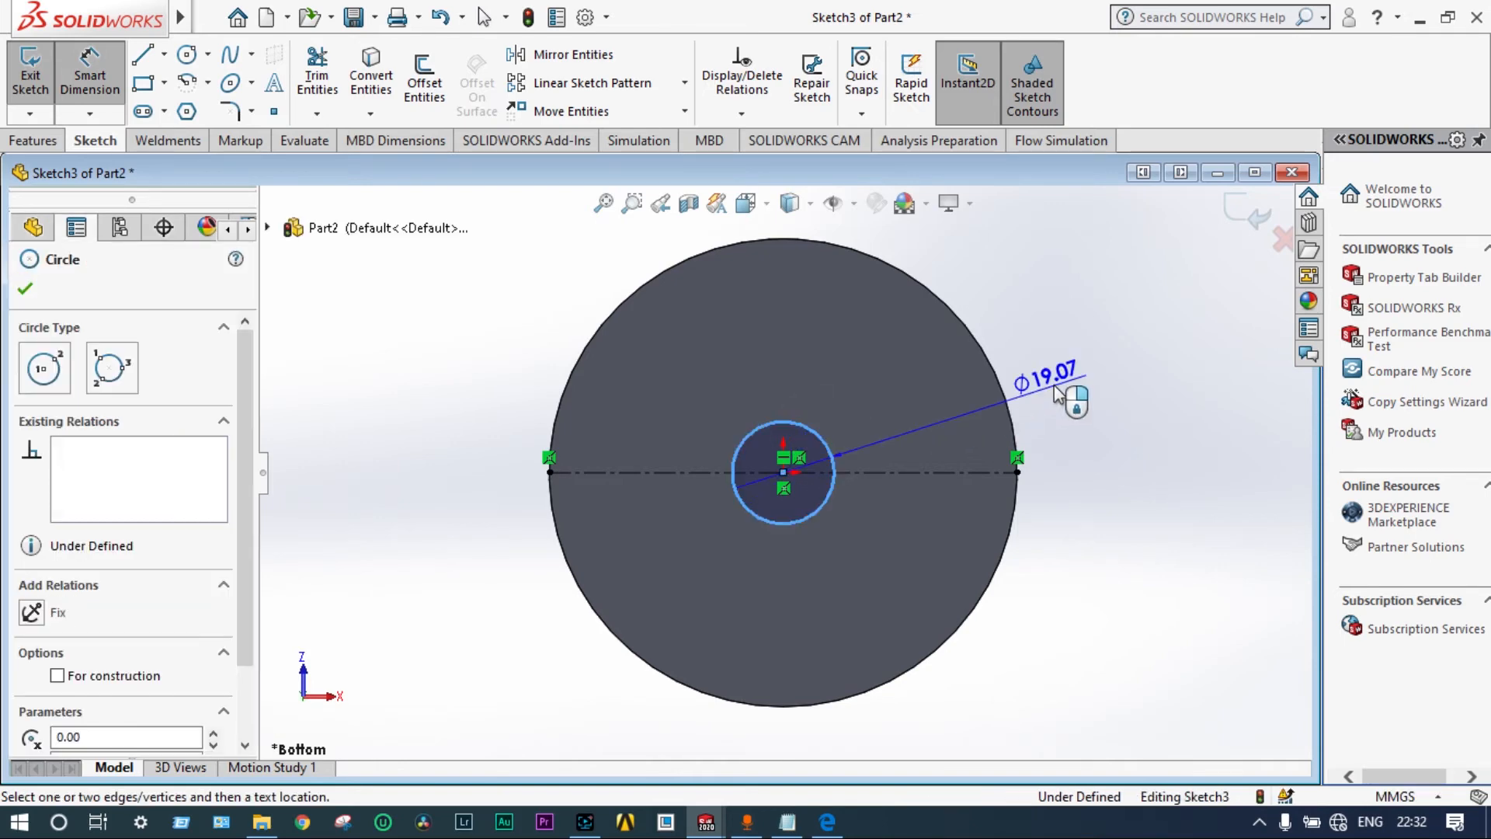
{"action": "left_click", "coordinate": [1085, 371]}
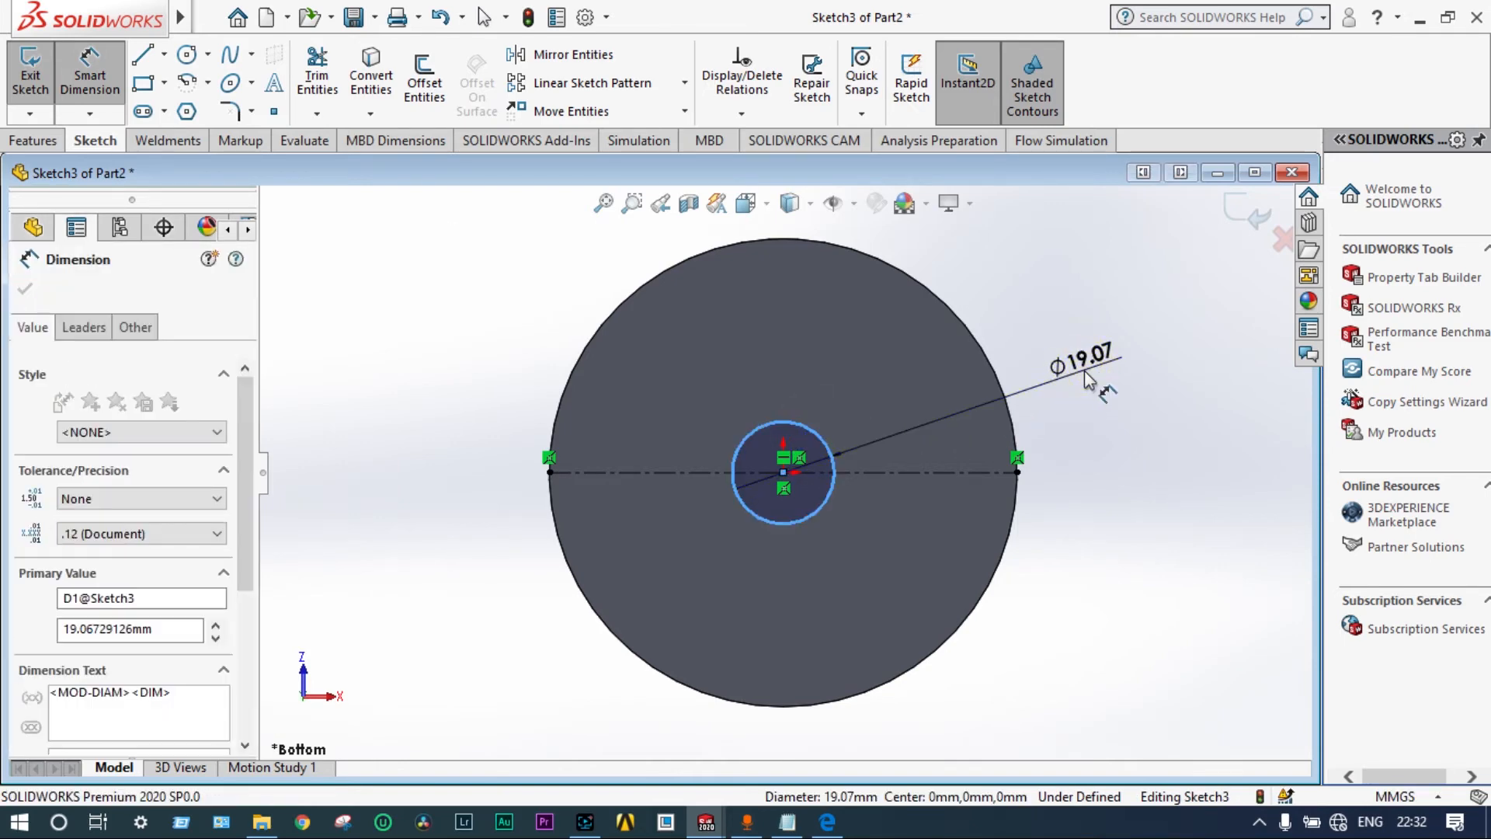
{"action": "type", "text": "6"}
{"action": "key", "text": "Return"}
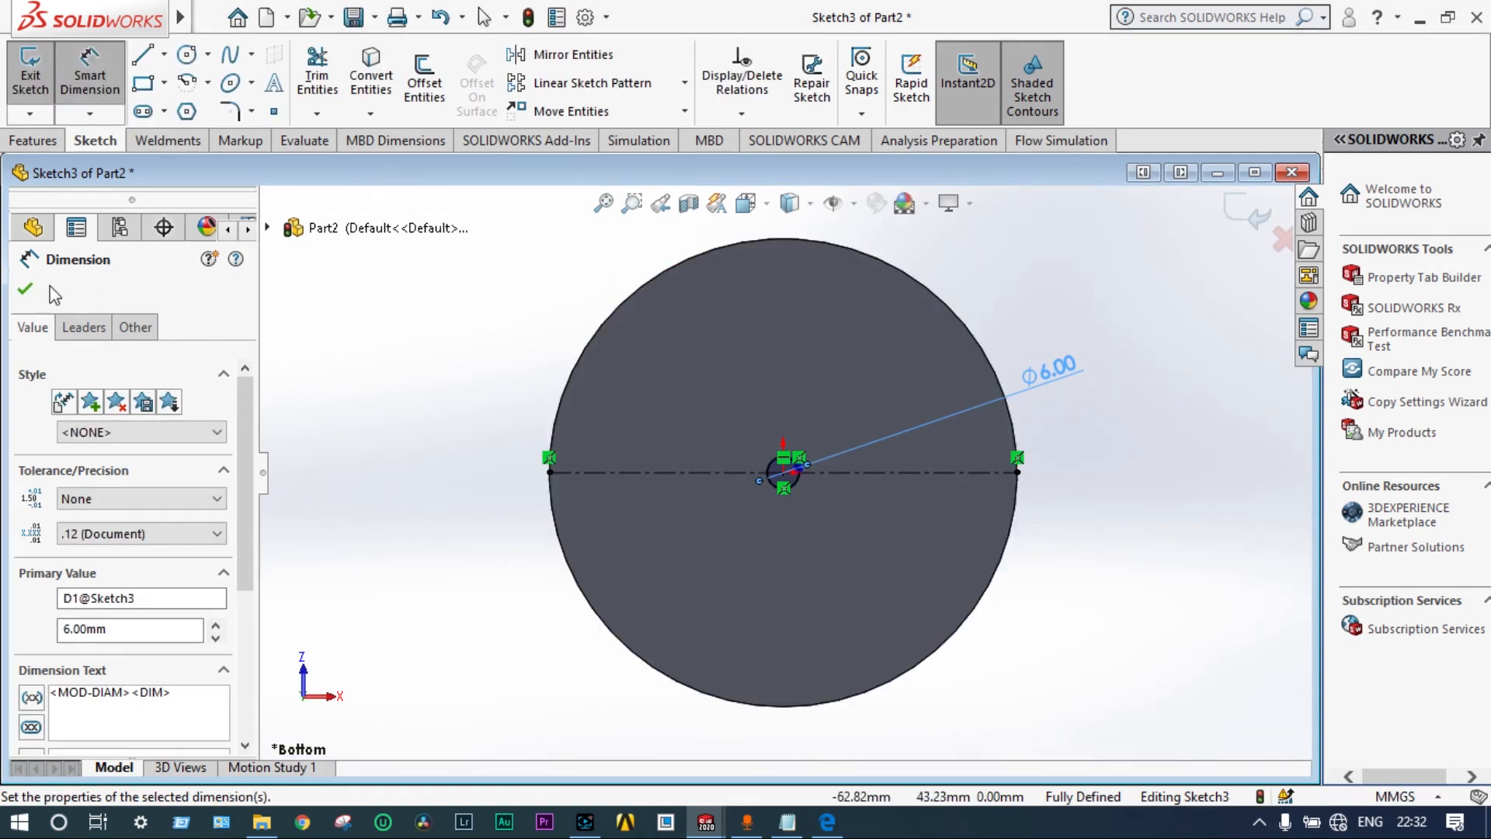
{"action": "left_click", "coordinate": [25, 292]}
{"action": "key", "text": "Escape"}
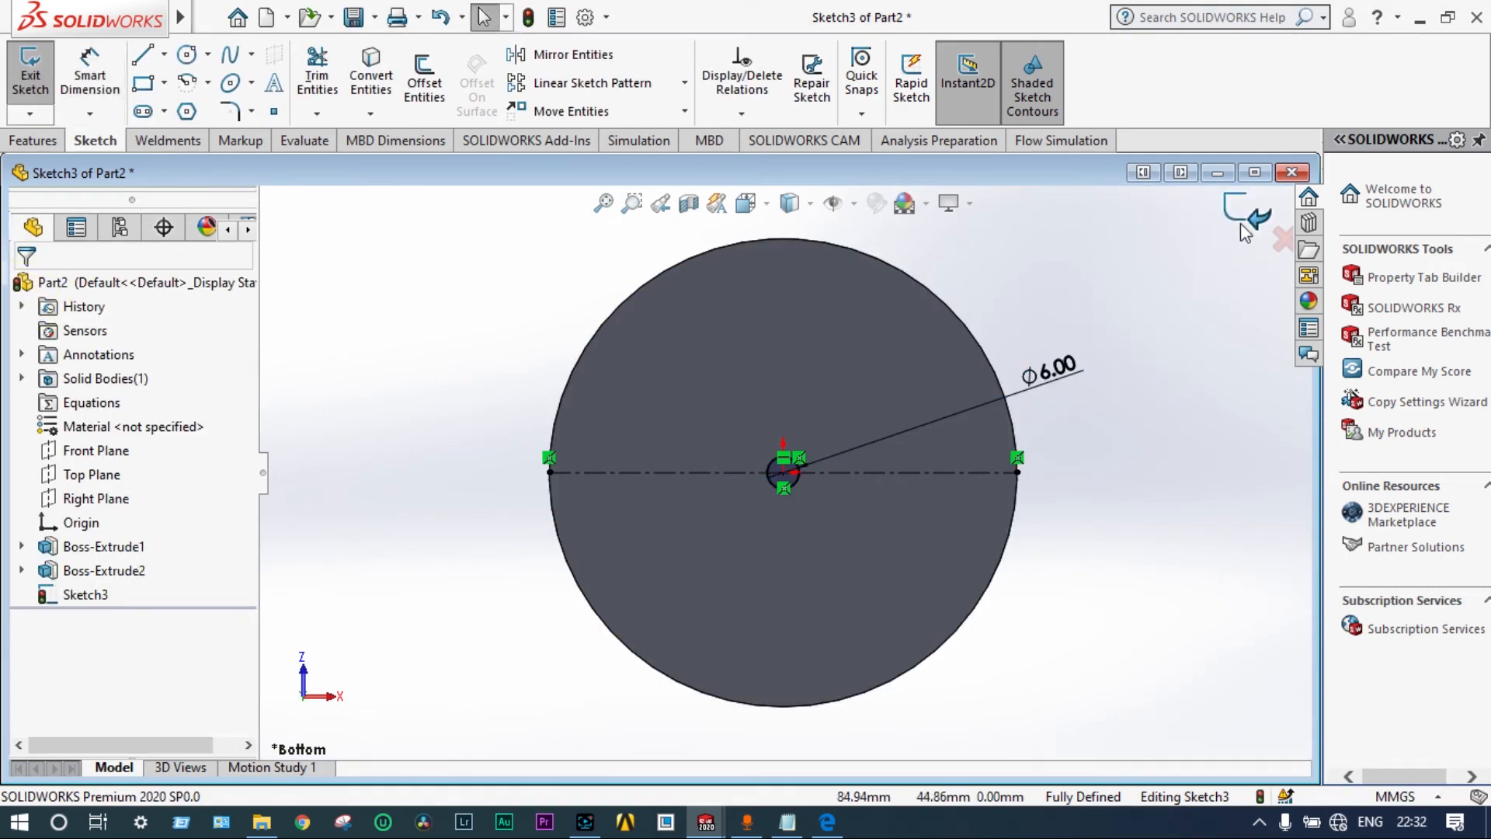
{"action": "left_click", "coordinate": [1246, 220]}
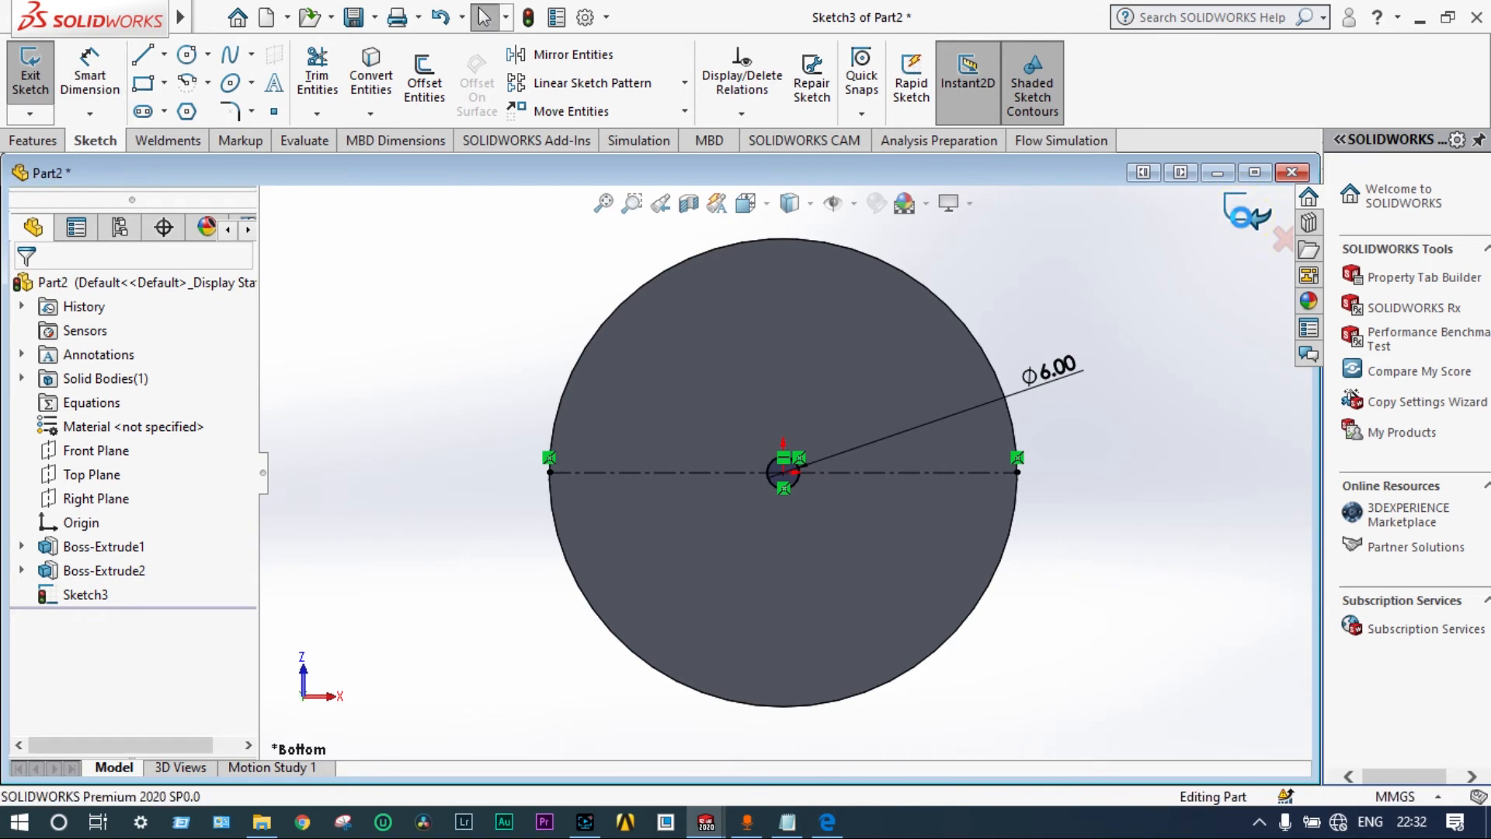
Step: Extrude the 6 mm circle 4 mm outward from the disc's back face with a blind depth, merging the result
{"action": "left_click", "coordinate": [102, 596]}
{"action": "left_click", "coordinate": [38, 141]}
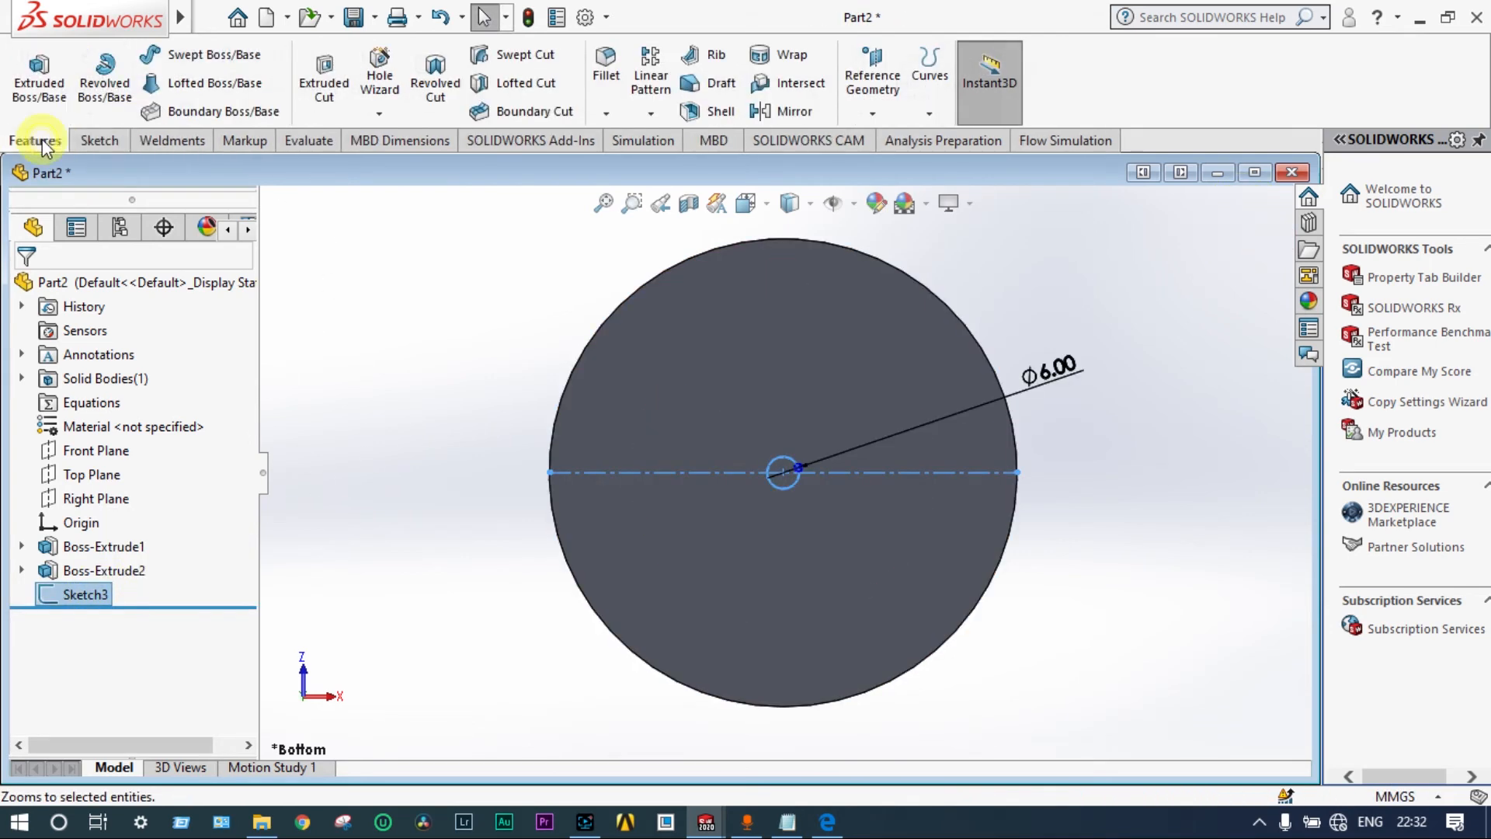
{"action": "left_click", "coordinate": [43, 80]}
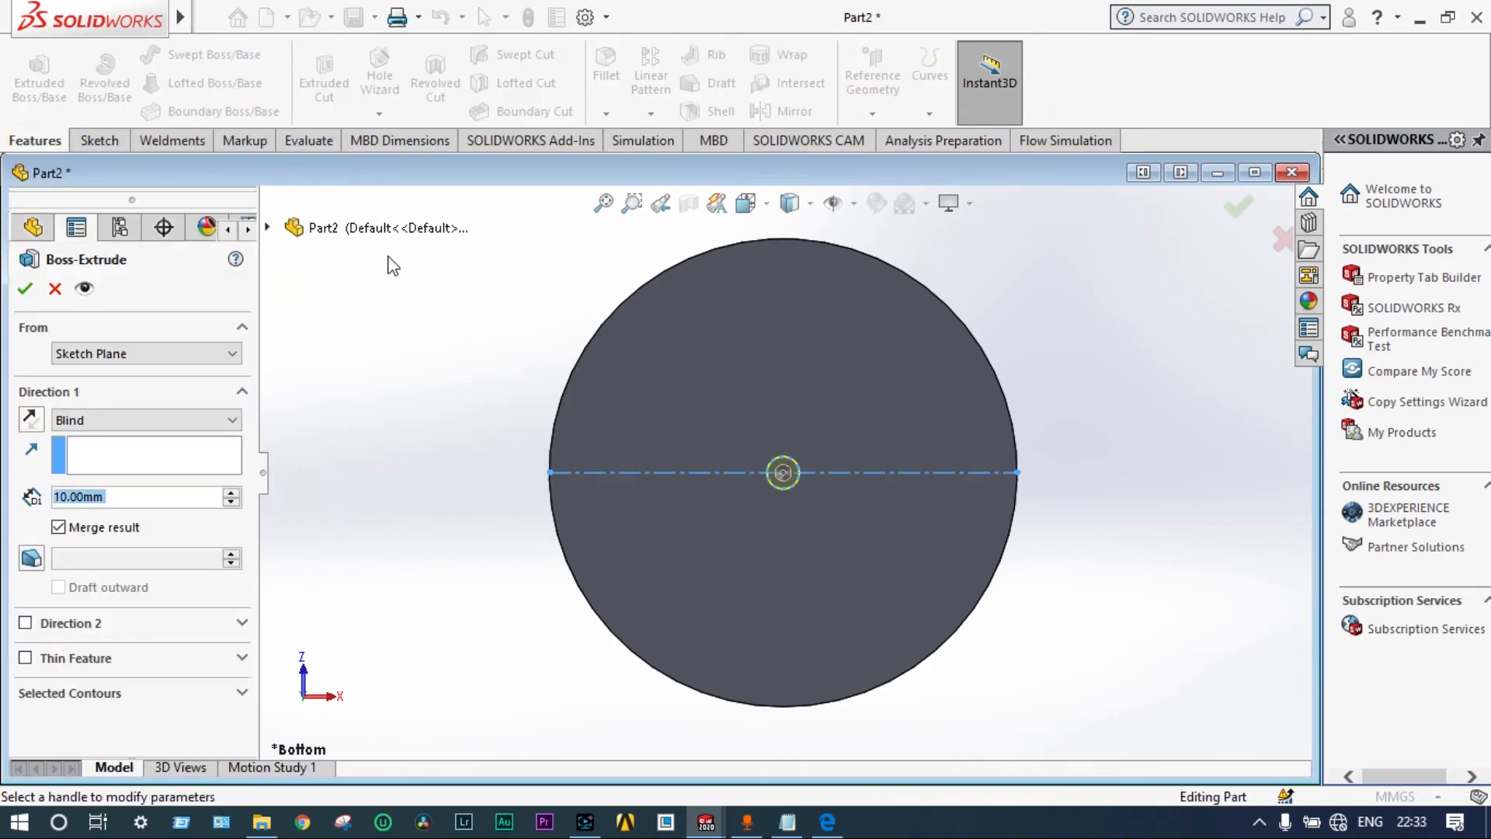
{"action": "middle_click_drag", "start_coordinate": [379, 346], "coordinate": [443, 395]}
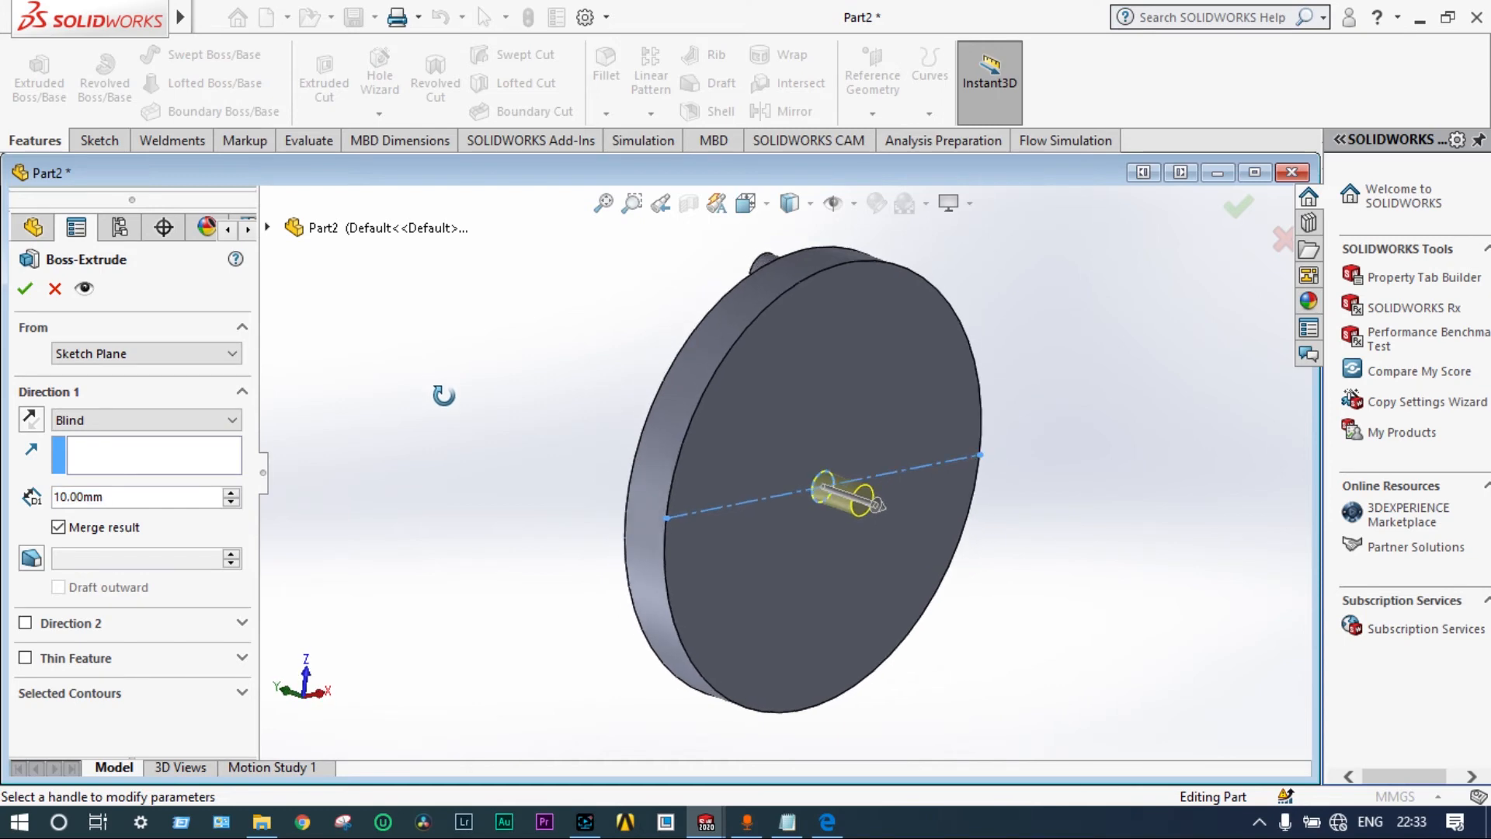
{"action": "right_click", "coordinate": [68, 496]}
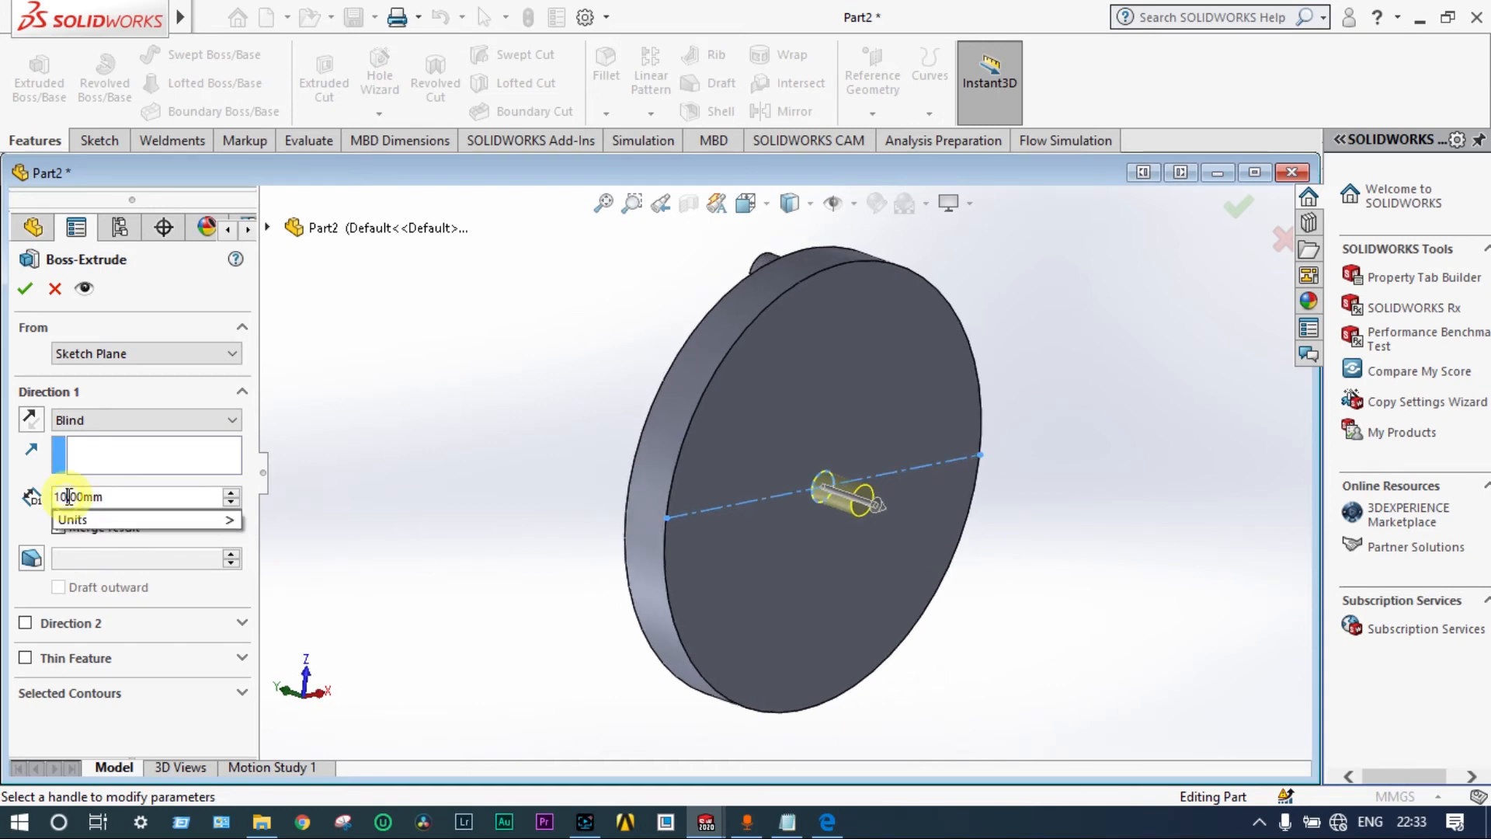
{"action": "key", "text": "BackSpace"}
{"action": "key", "text": "BackSpace"}
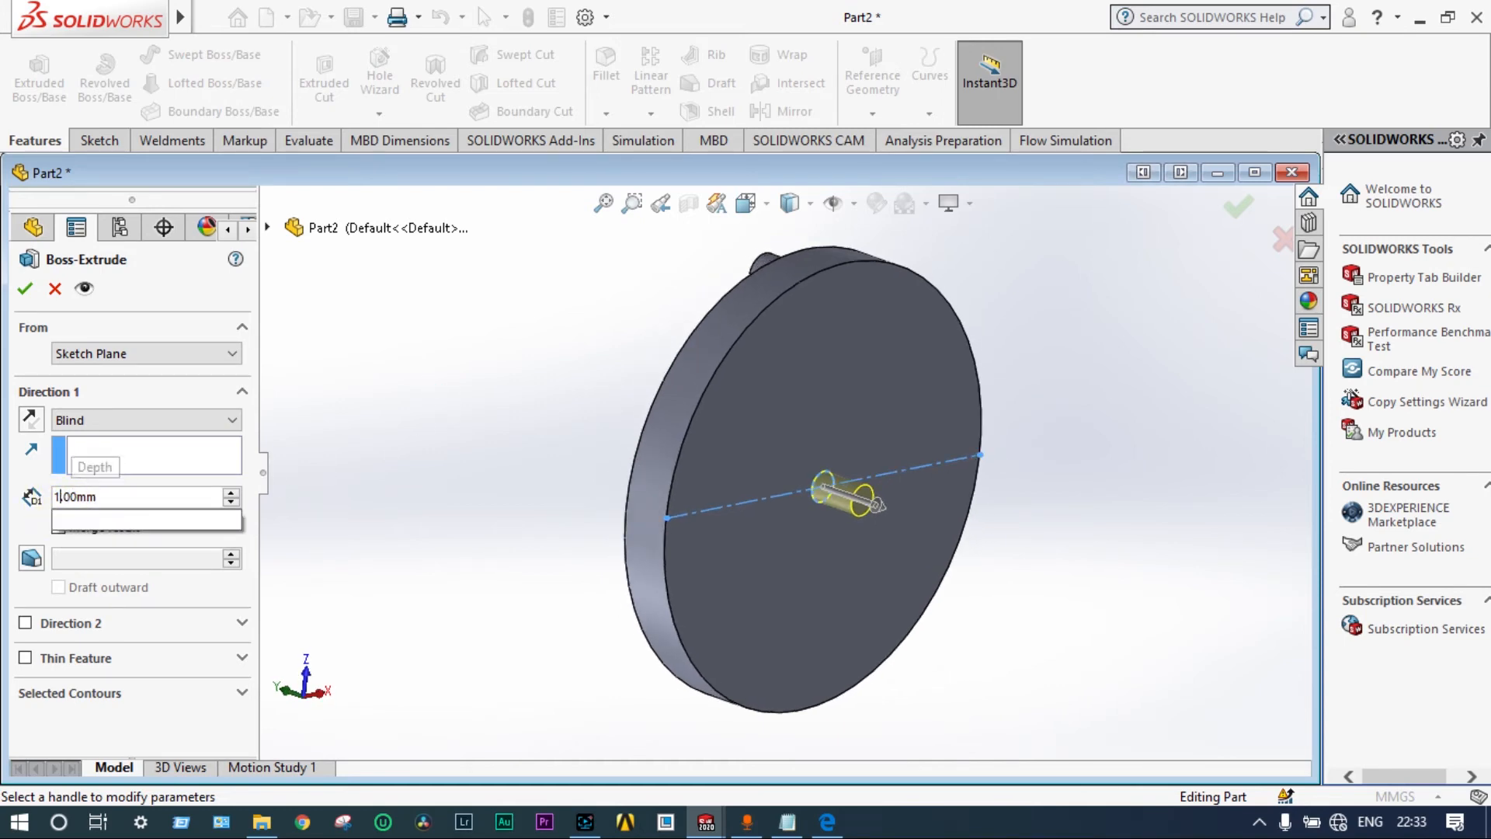
{"action": "type", "text": "4"}
{"action": "key", "text": "Return"}
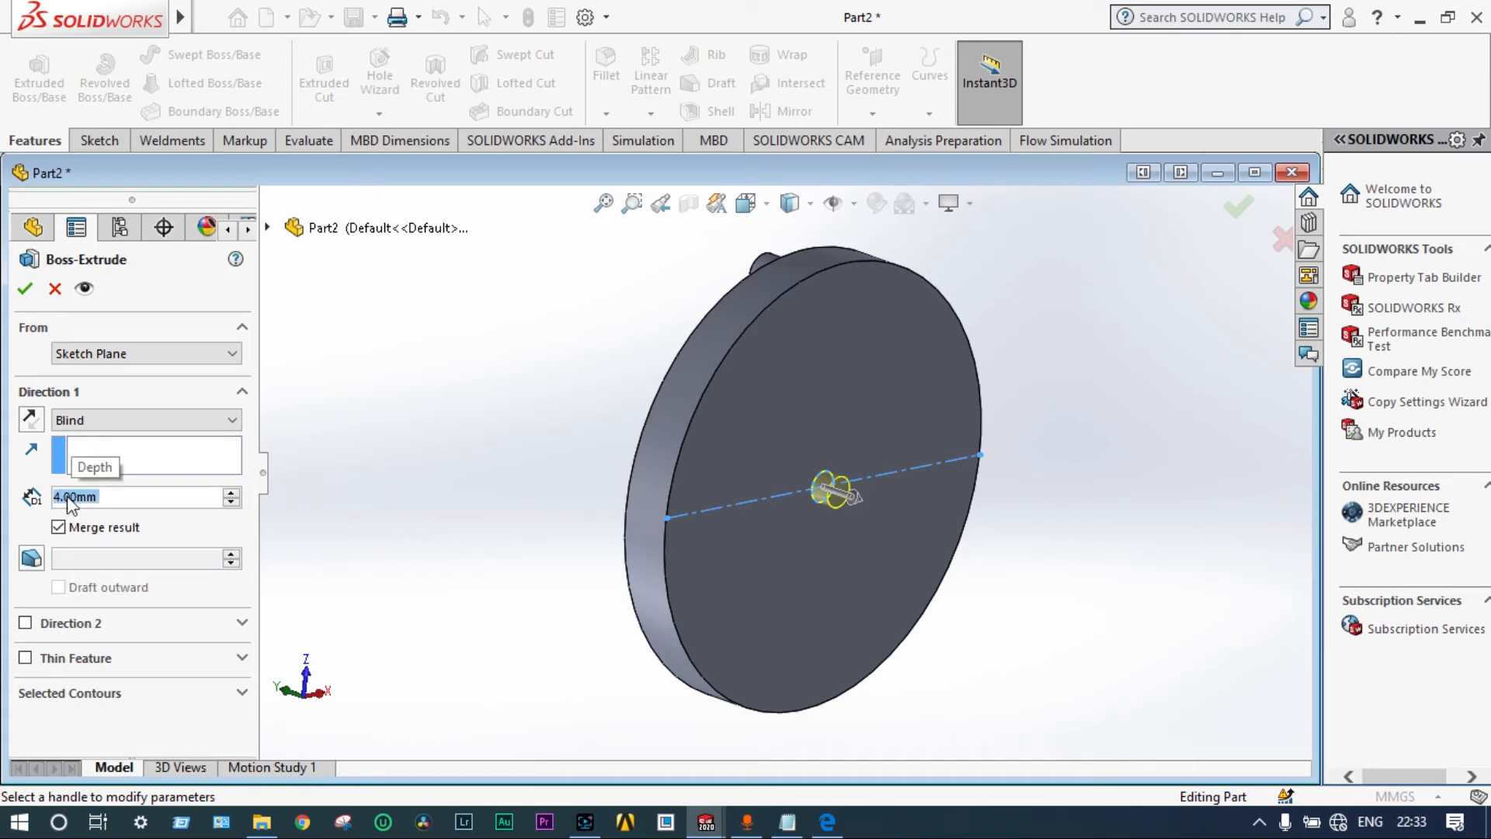
{"action": "left_click", "coordinate": [19, 295]}
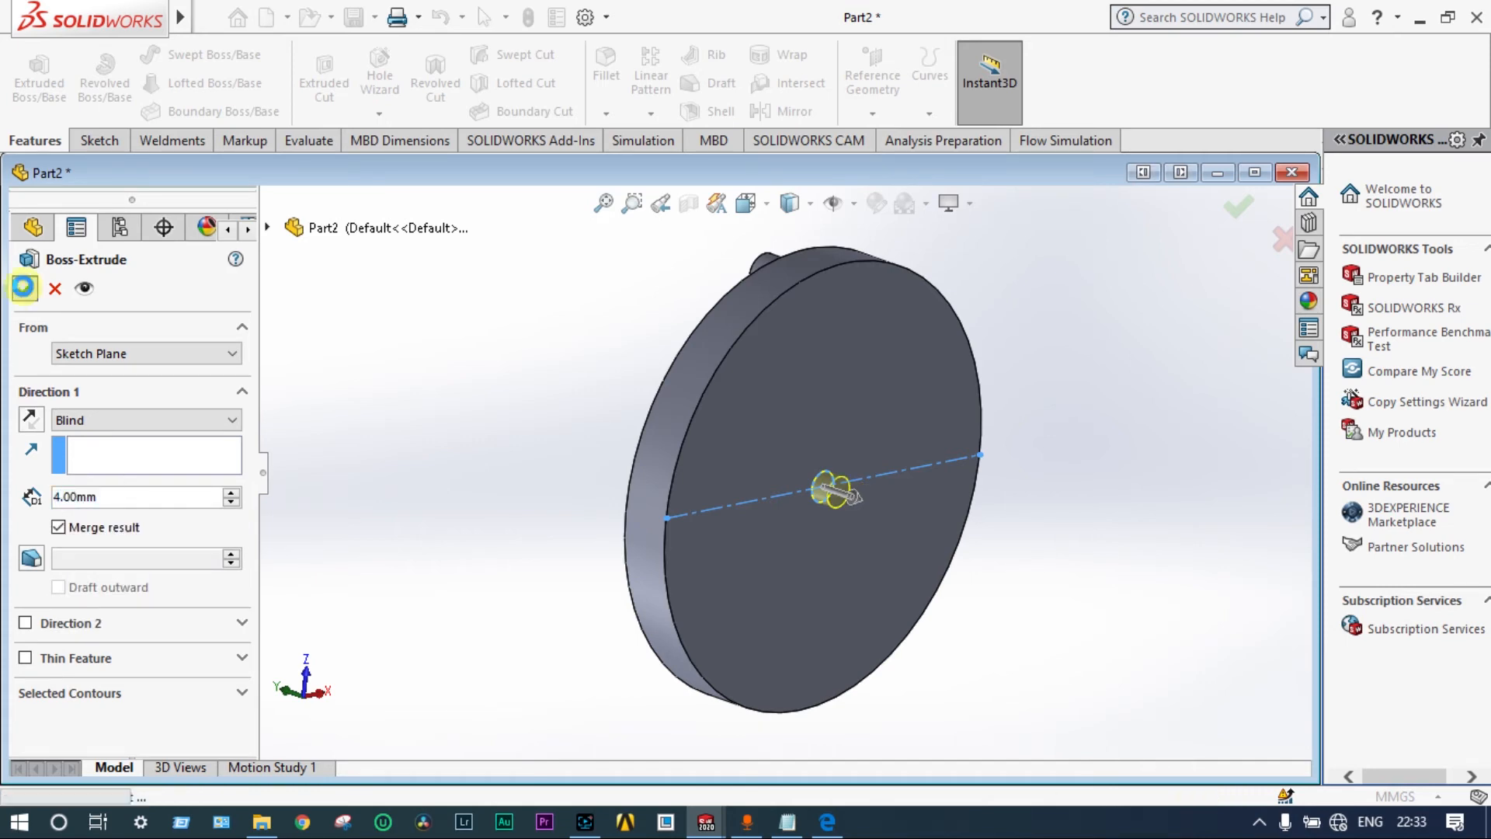
Step: Start a sketch on the raised crescent's face and draw a horizontal centerline through the origin between the crescent's side edges
{"action": "middle_click_drag", "start_coordinate": [475, 384], "coordinate": [656, 455]}
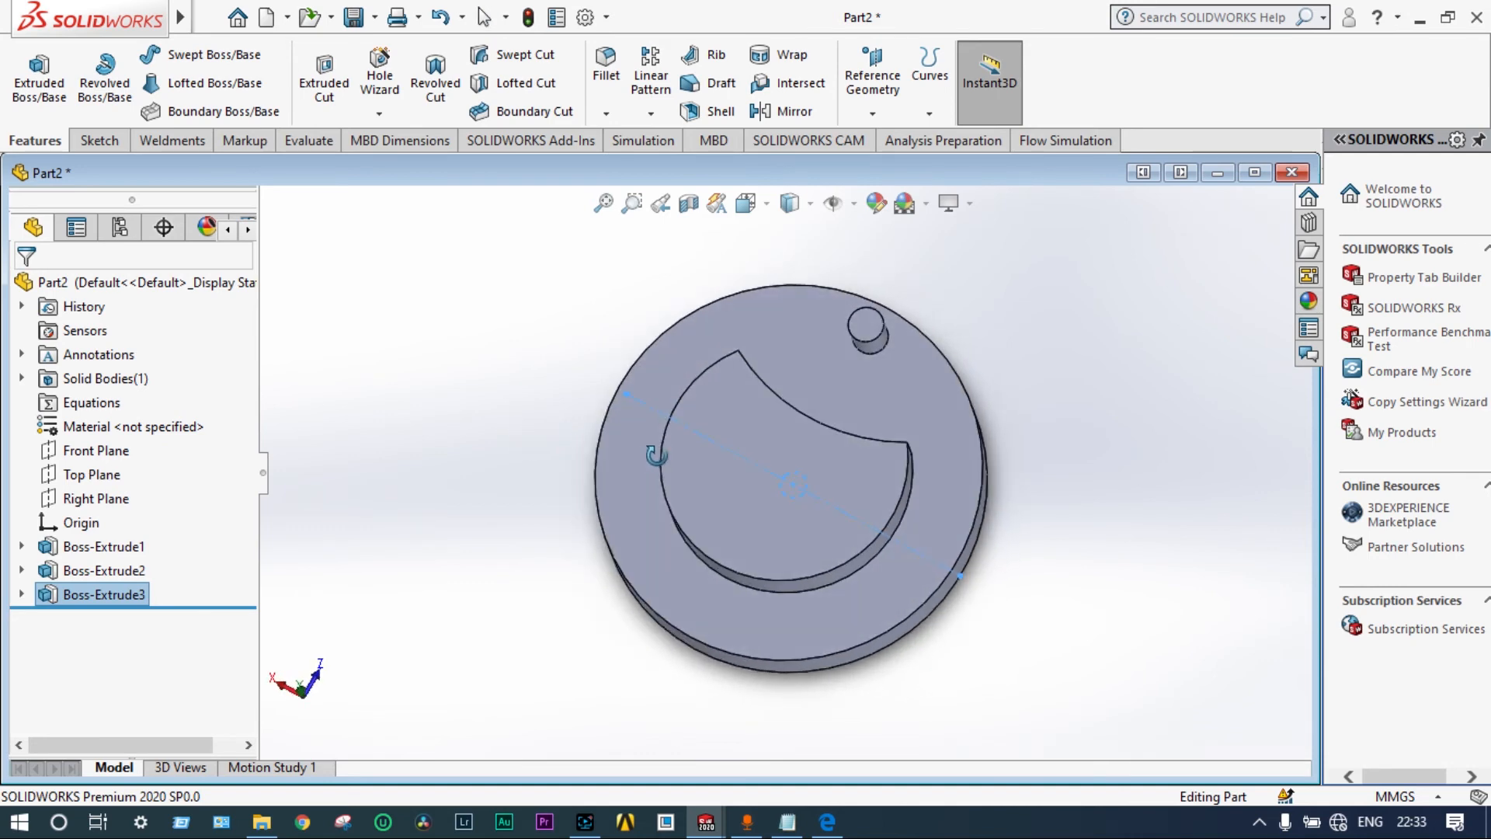
{"action": "left_click", "coordinate": [779, 448]}
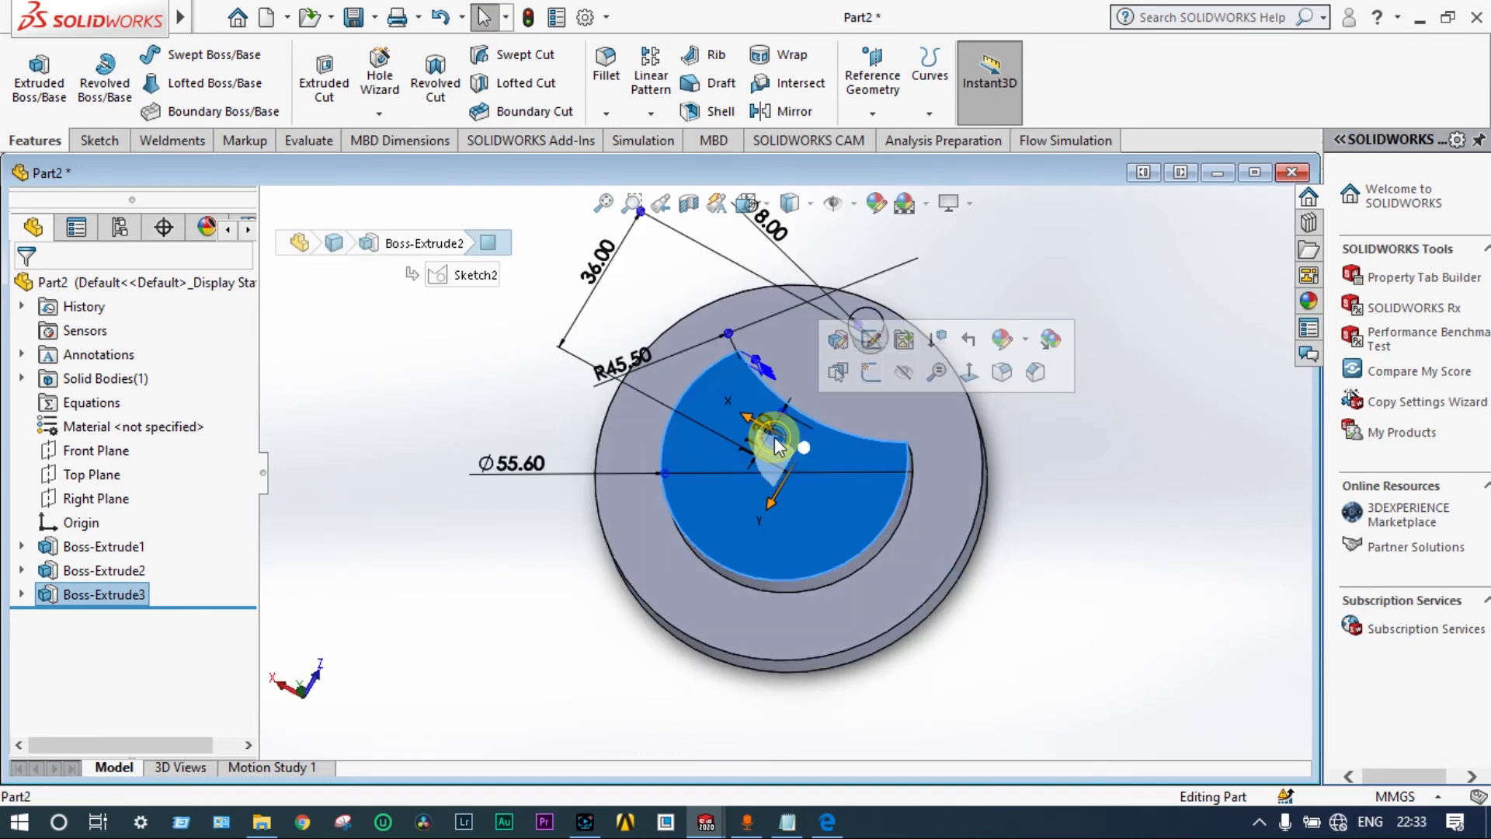
{"action": "left_click", "coordinate": [977, 371]}
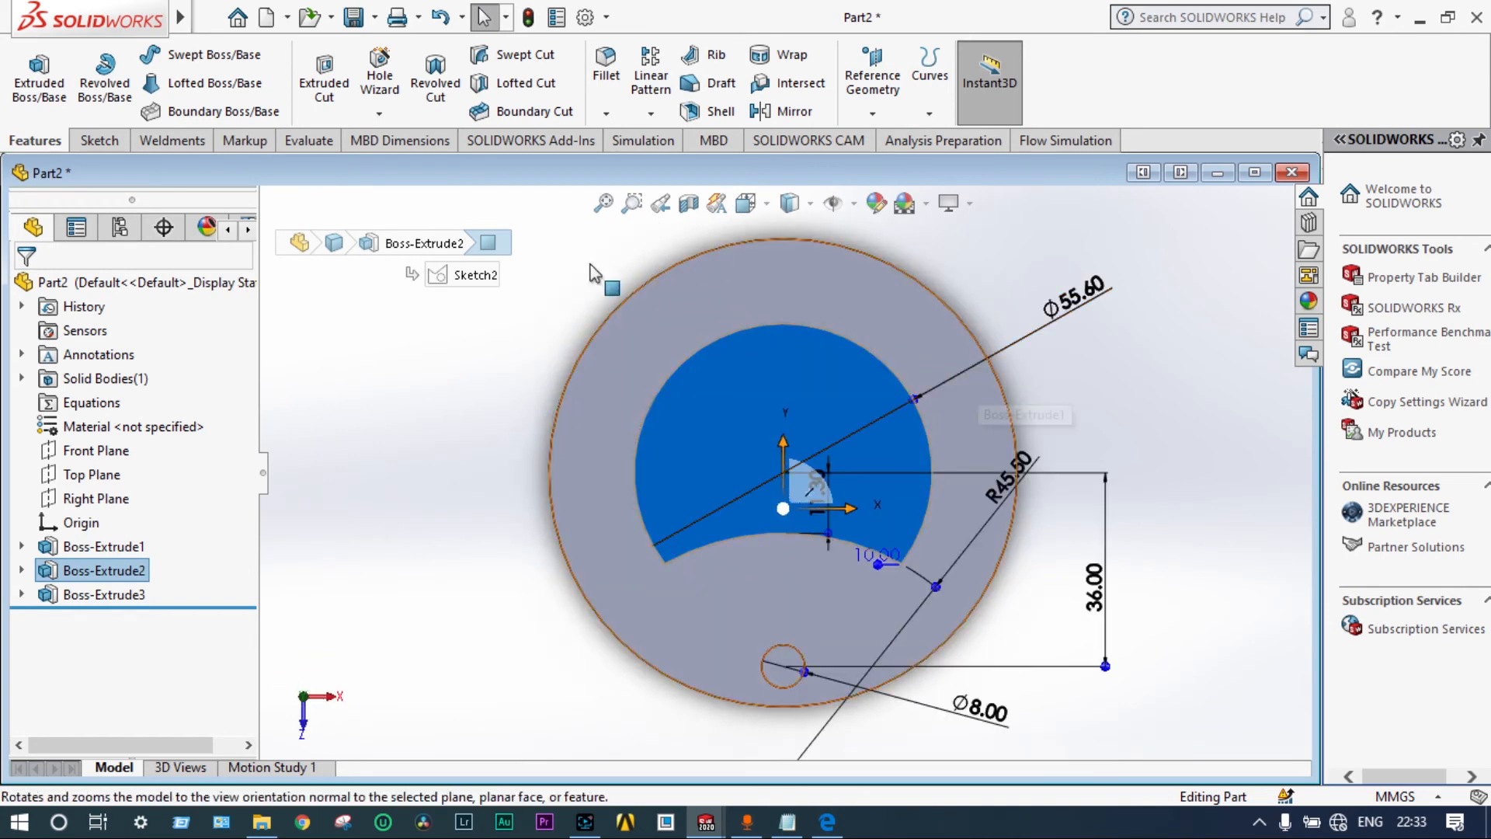
{"action": "left_click", "coordinate": [118, 142]}
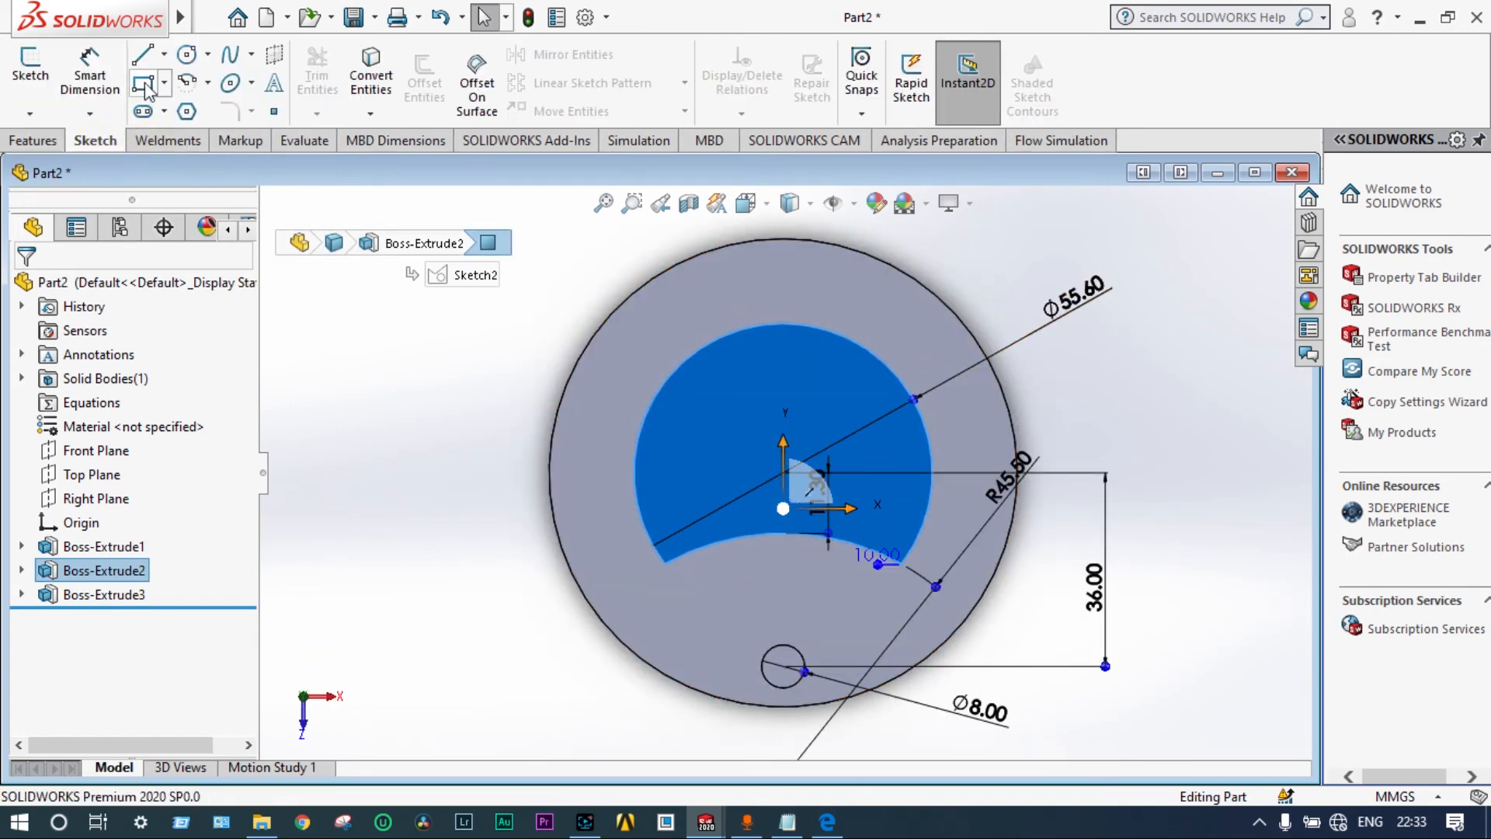
{"action": "left_click", "coordinate": [164, 53]}
{"action": "left_click", "coordinate": [194, 109]}
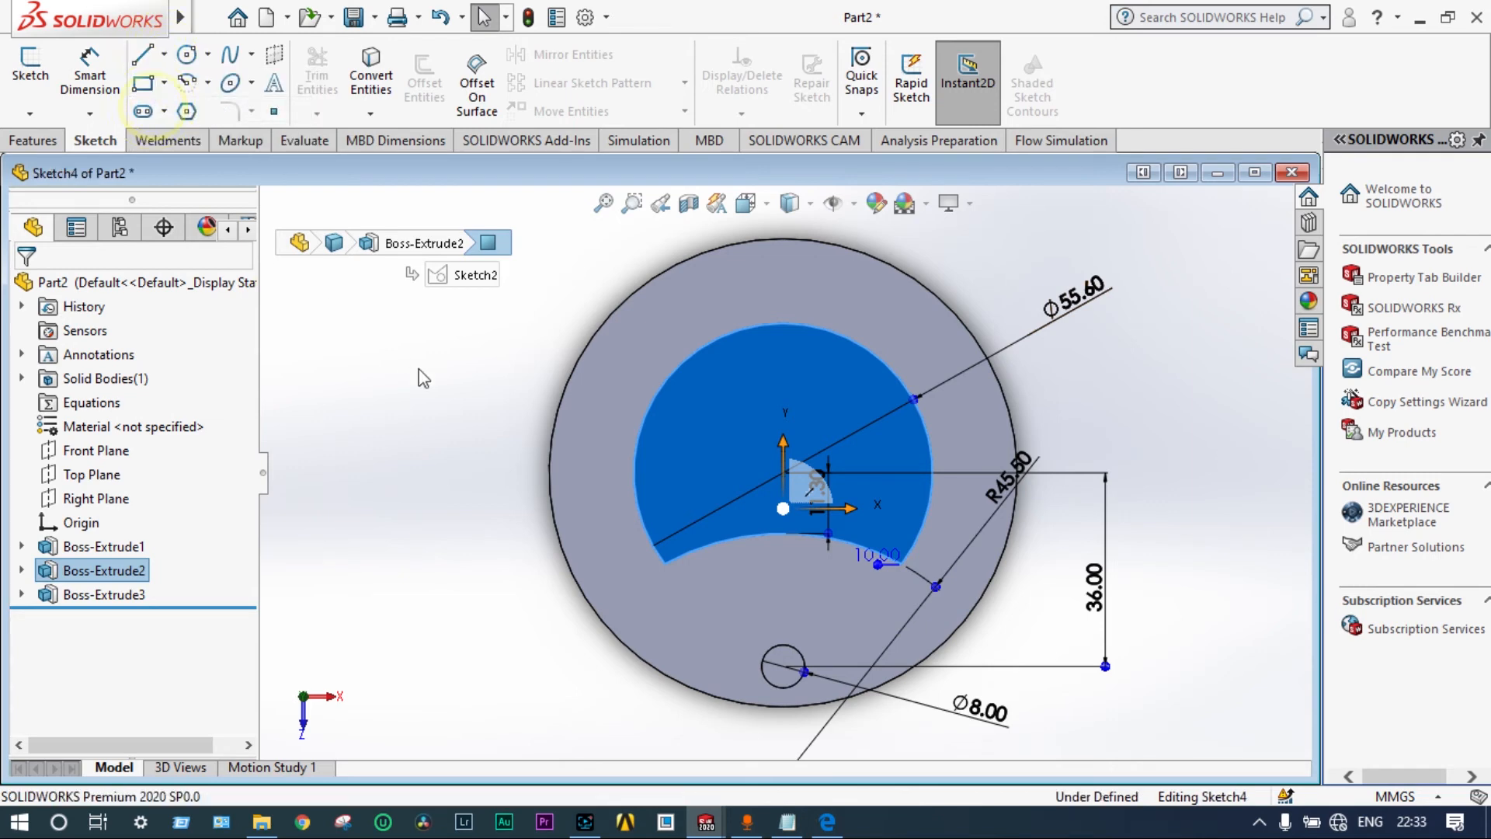
{"action": "left_click", "coordinate": [633, 472]}
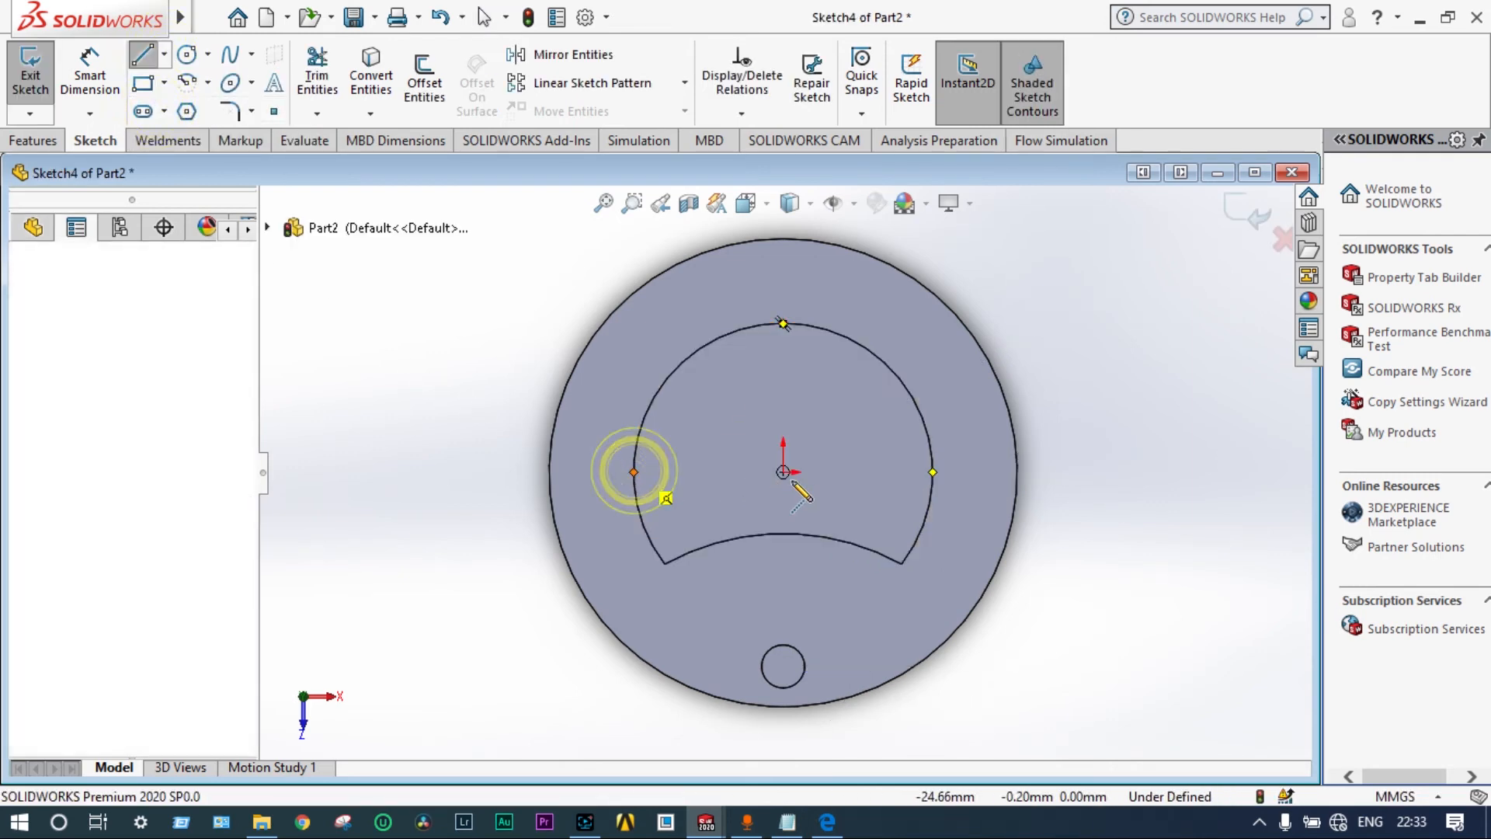
{"action": "left_click", "coordinate": [933, 472]}
{"action": "key", "text": "Escape"}
{"action": "key", "text": "Escape"}
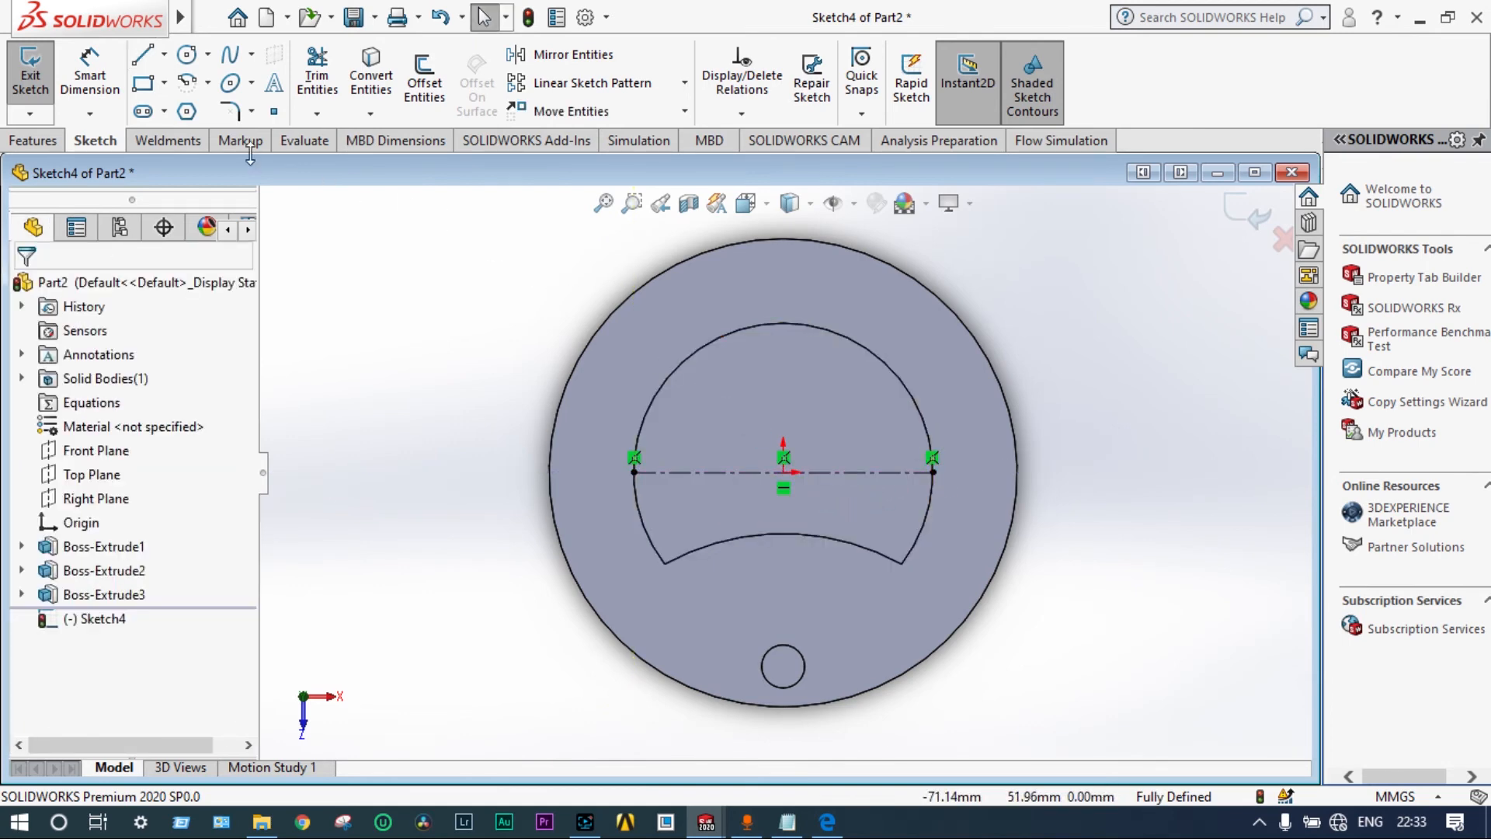
Step: Draw a circle about 12.6 mm in diameter on the crescent's face, centered on the origin
{"action": "left_click", "coordinate": [187, 54]}
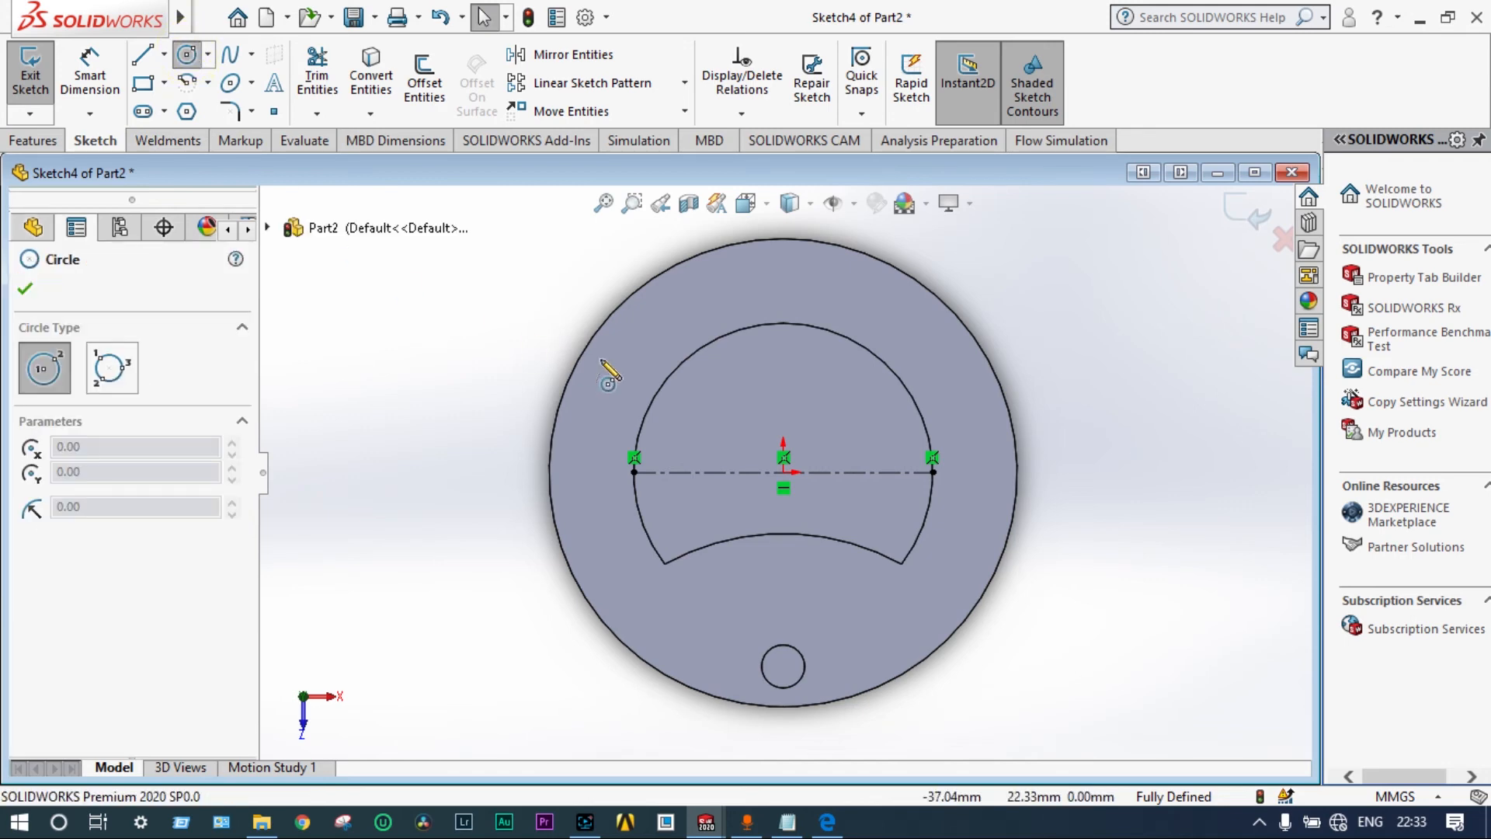
{"action": "left_click", "coordinate": [785, 472]}
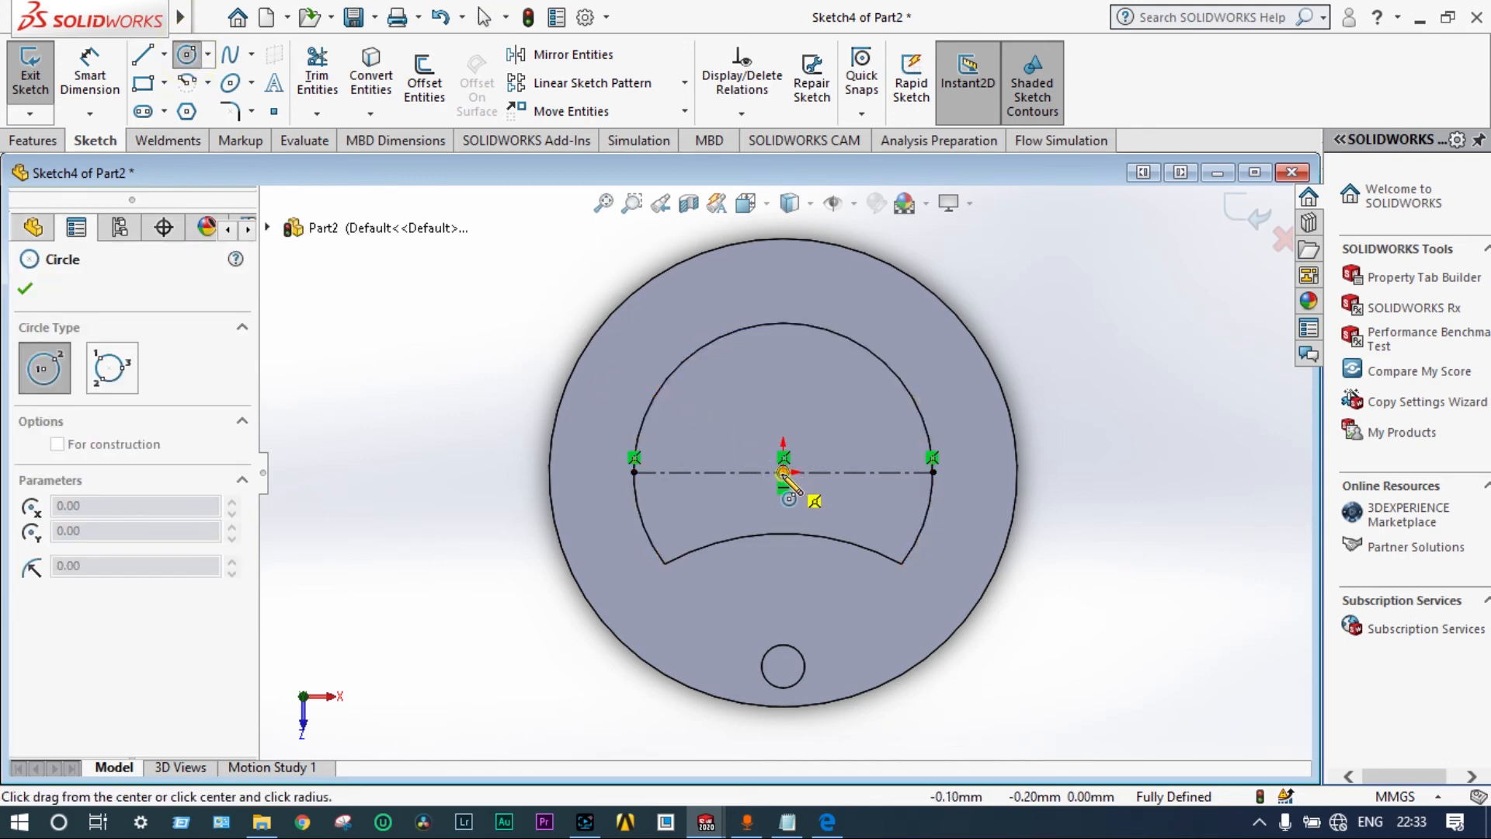
{"action": "left_click", "coordinate": [747, 459]}
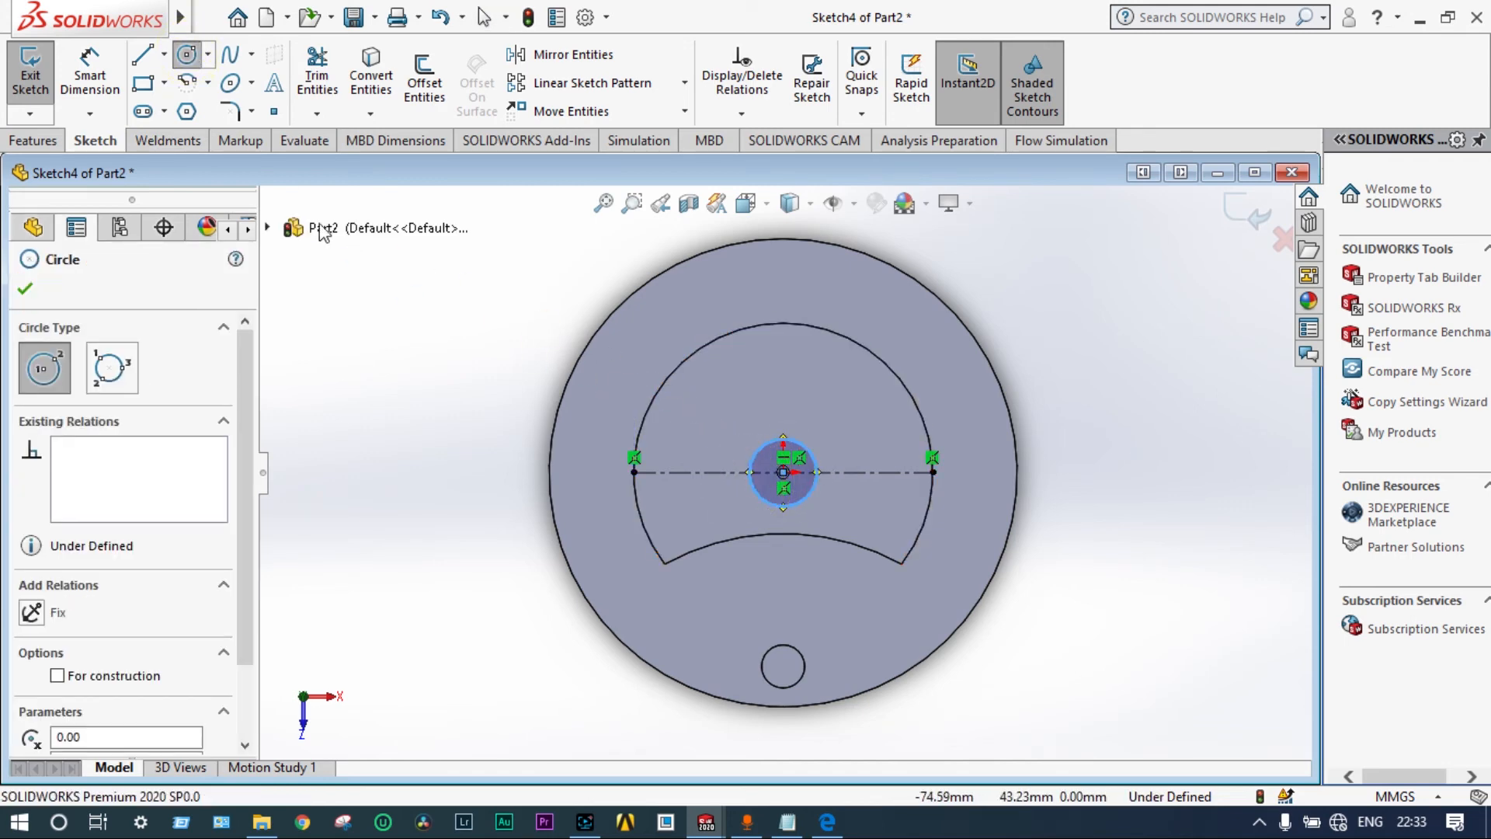
Step: Dimension the shaft circle's diameter as 6 mm and exit the sketch
{"action": "left_click", "coordinate": [90, 75]}
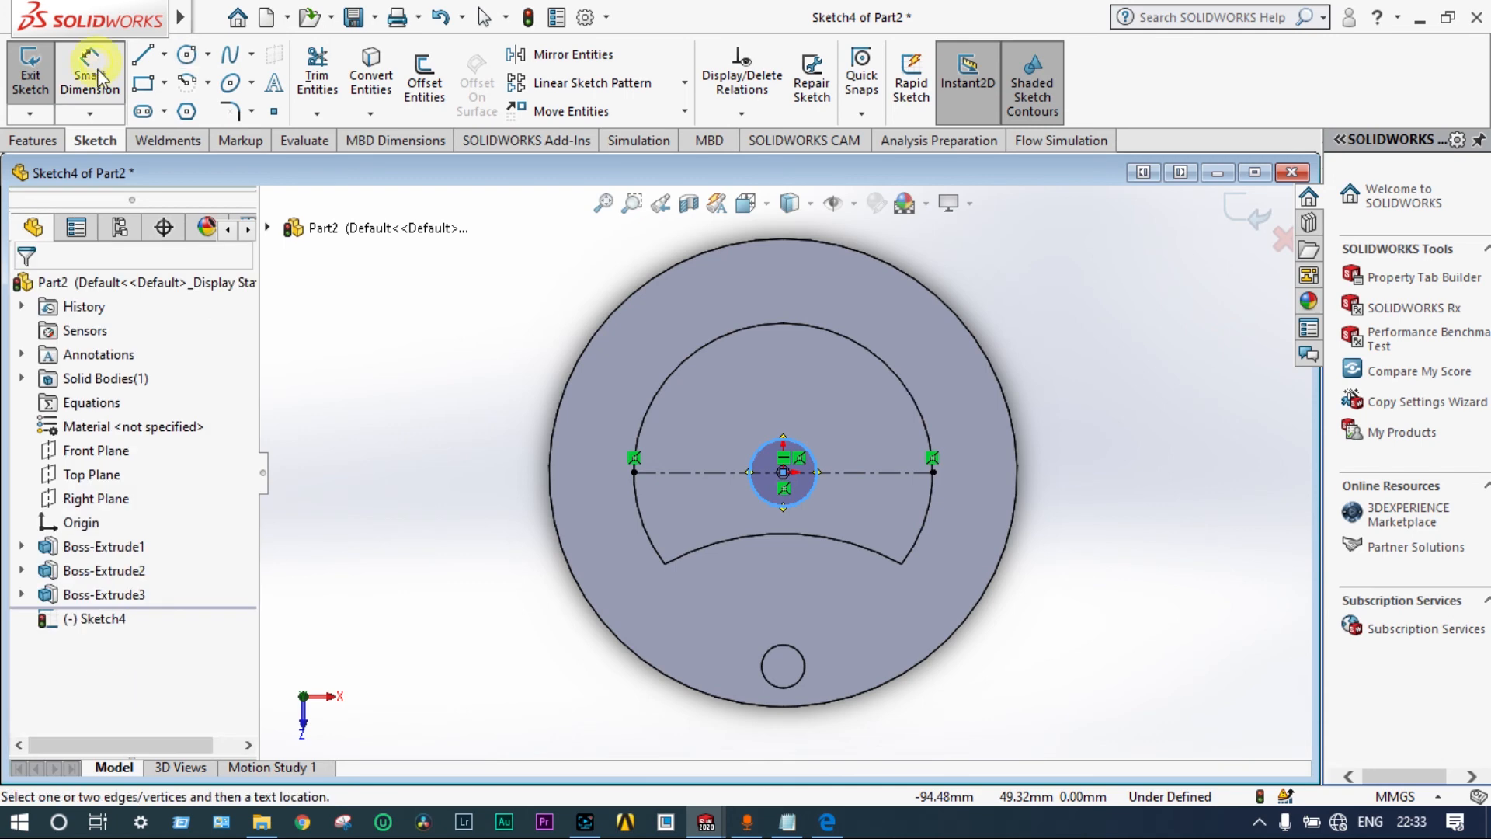
{"action": "left_click", "coordinate": [817, 463]}
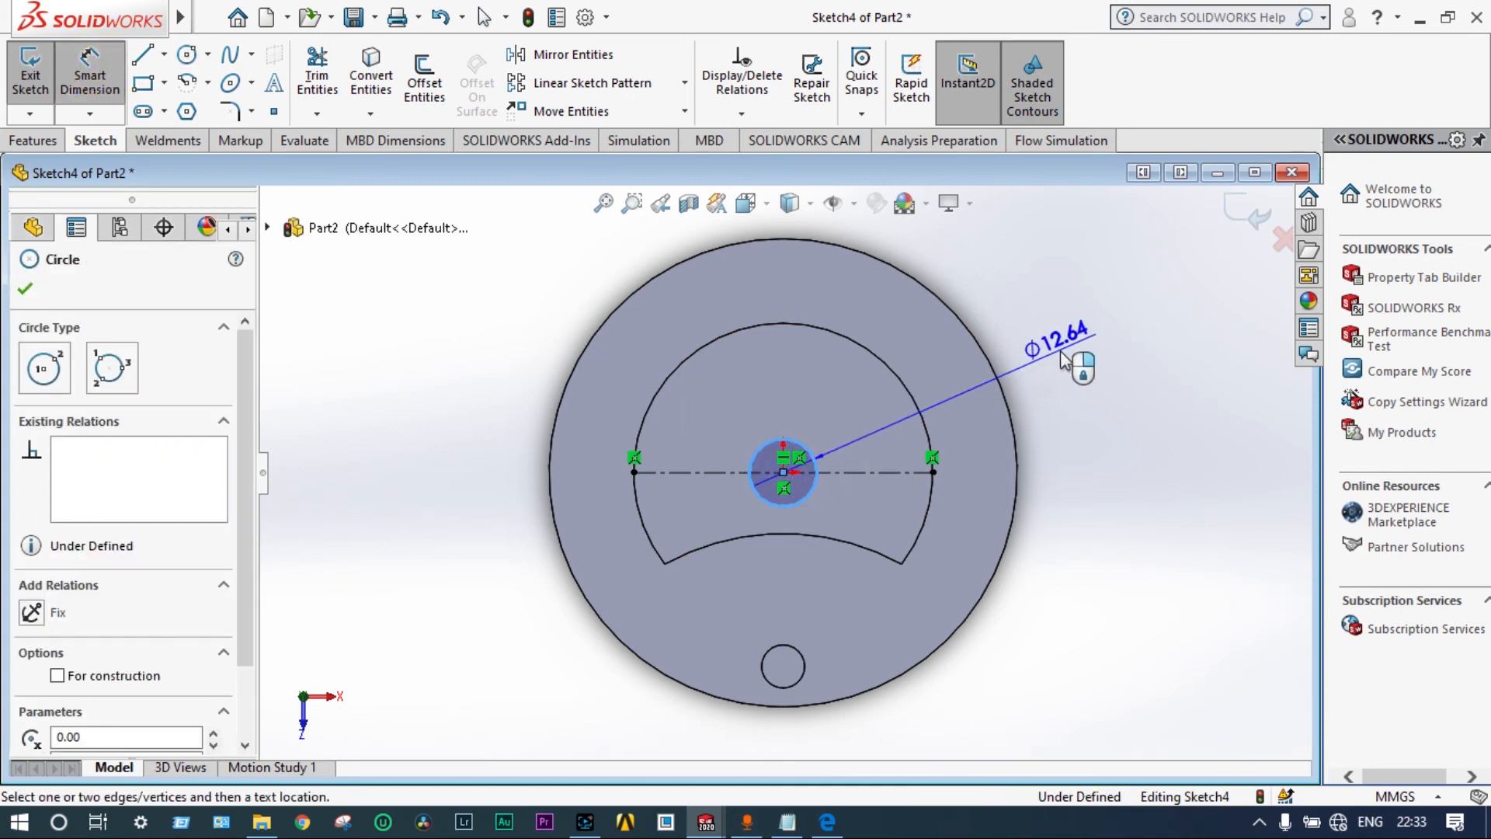
{"action": "left_click", "coordinate": [1064, 359]}
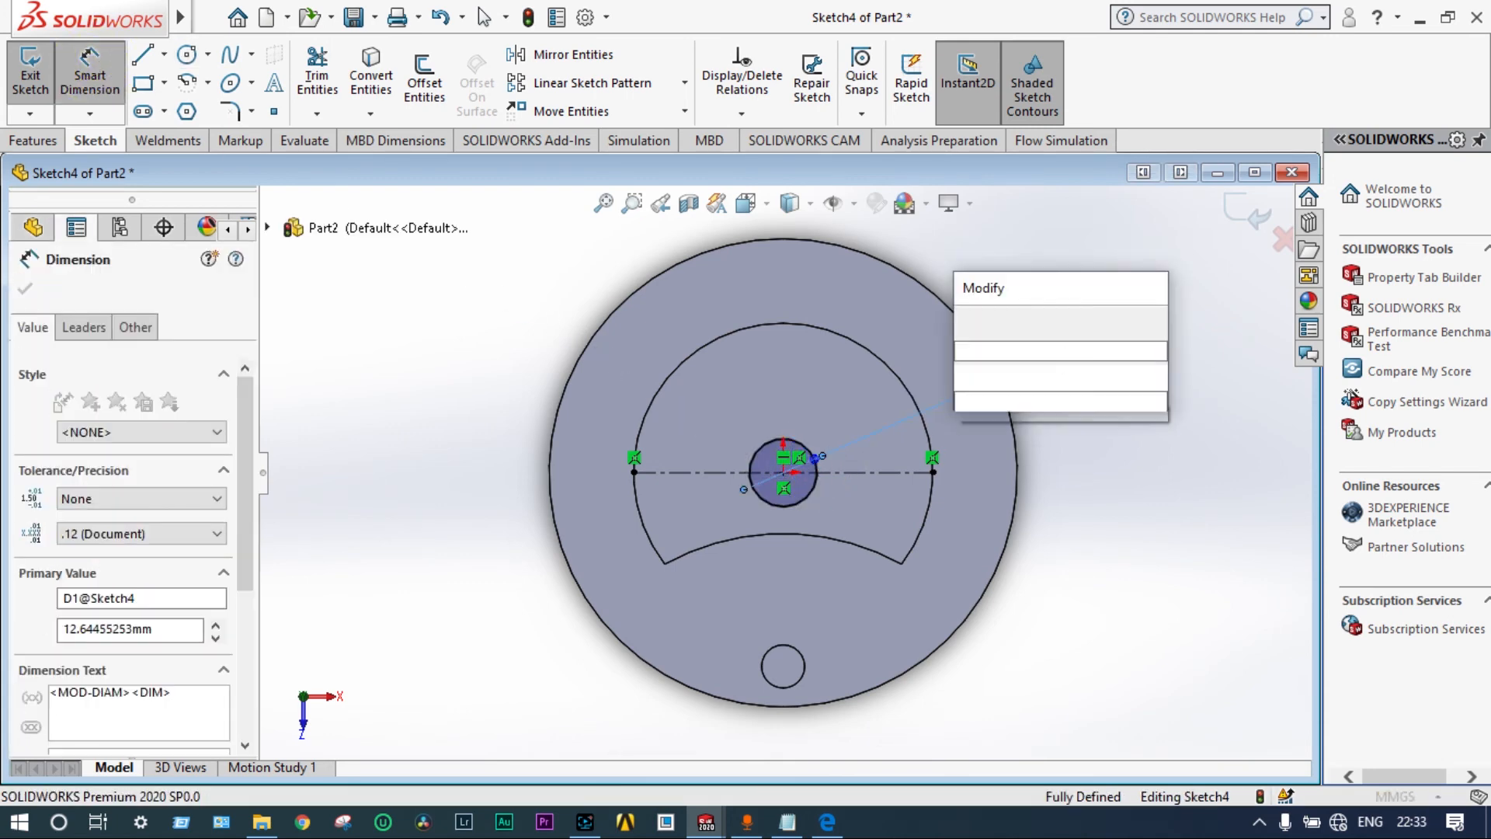
{"action": "type", "text": "6"}
{"action": "key", "text": "Return"}
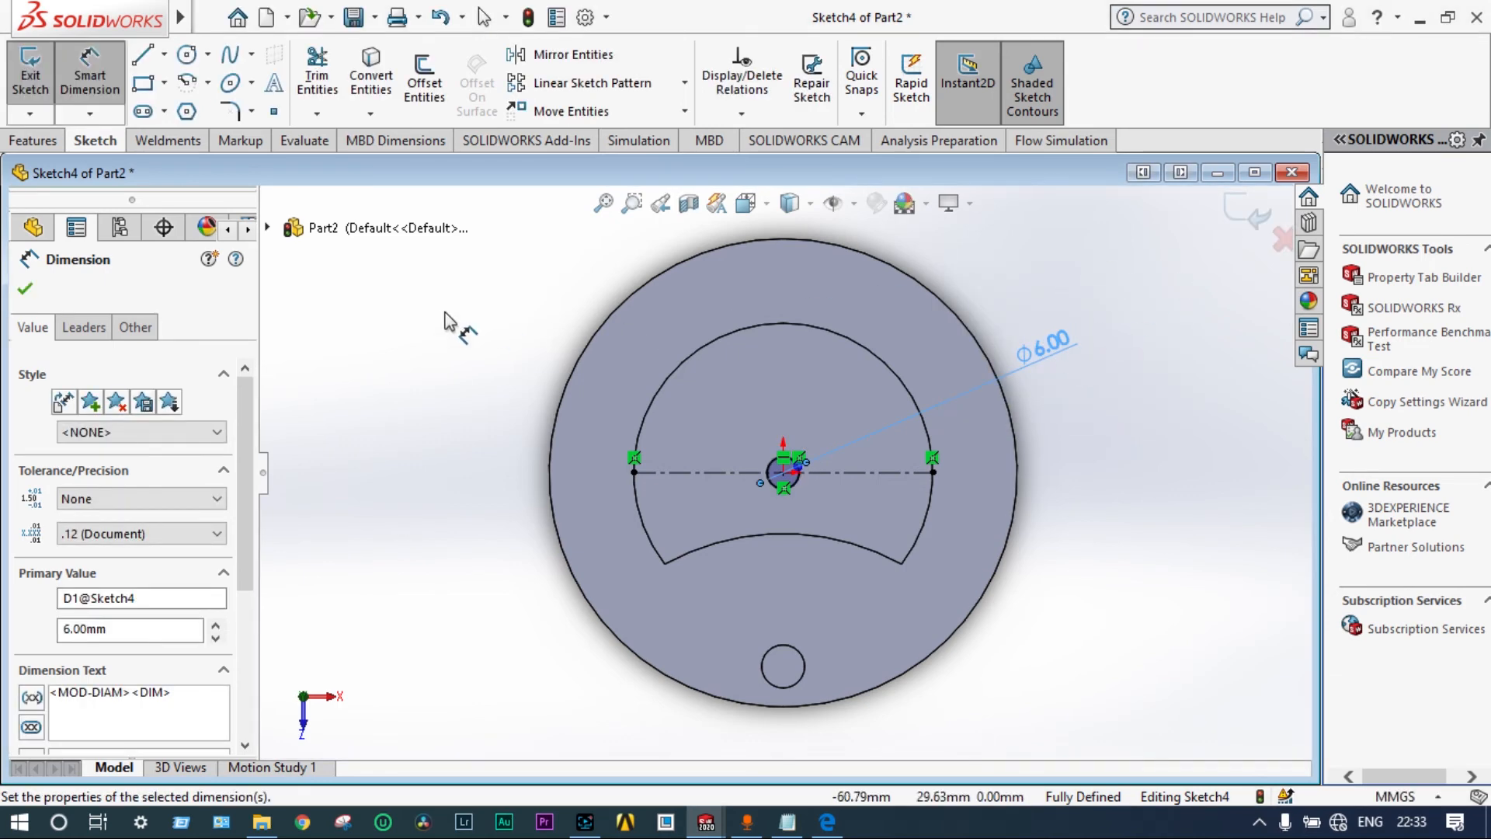
{"action": "left_click", "coordinate": [25, 293]}
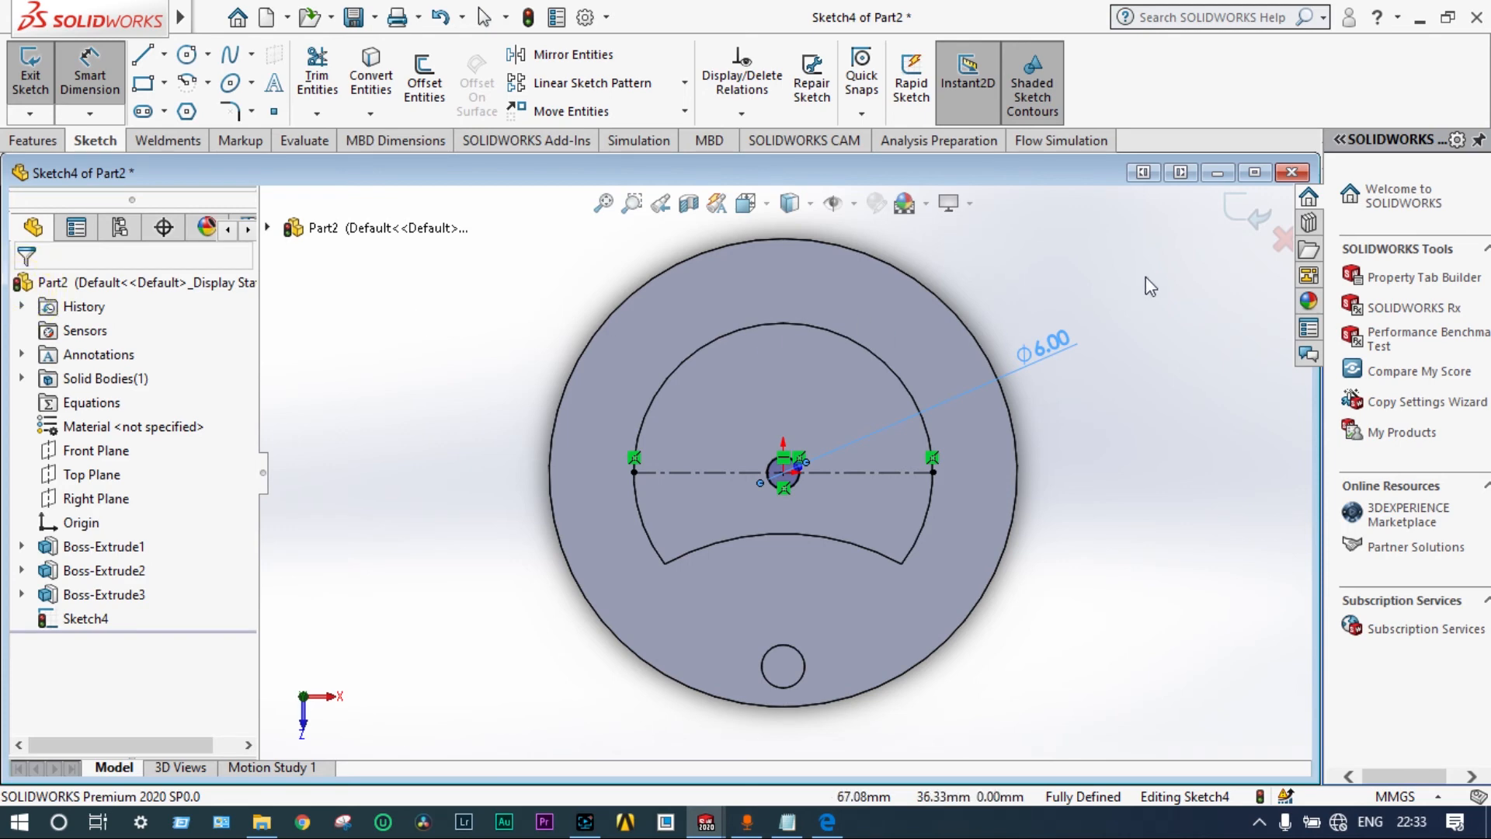
{"action": "left_click", "coordinate": [1234, 209]}
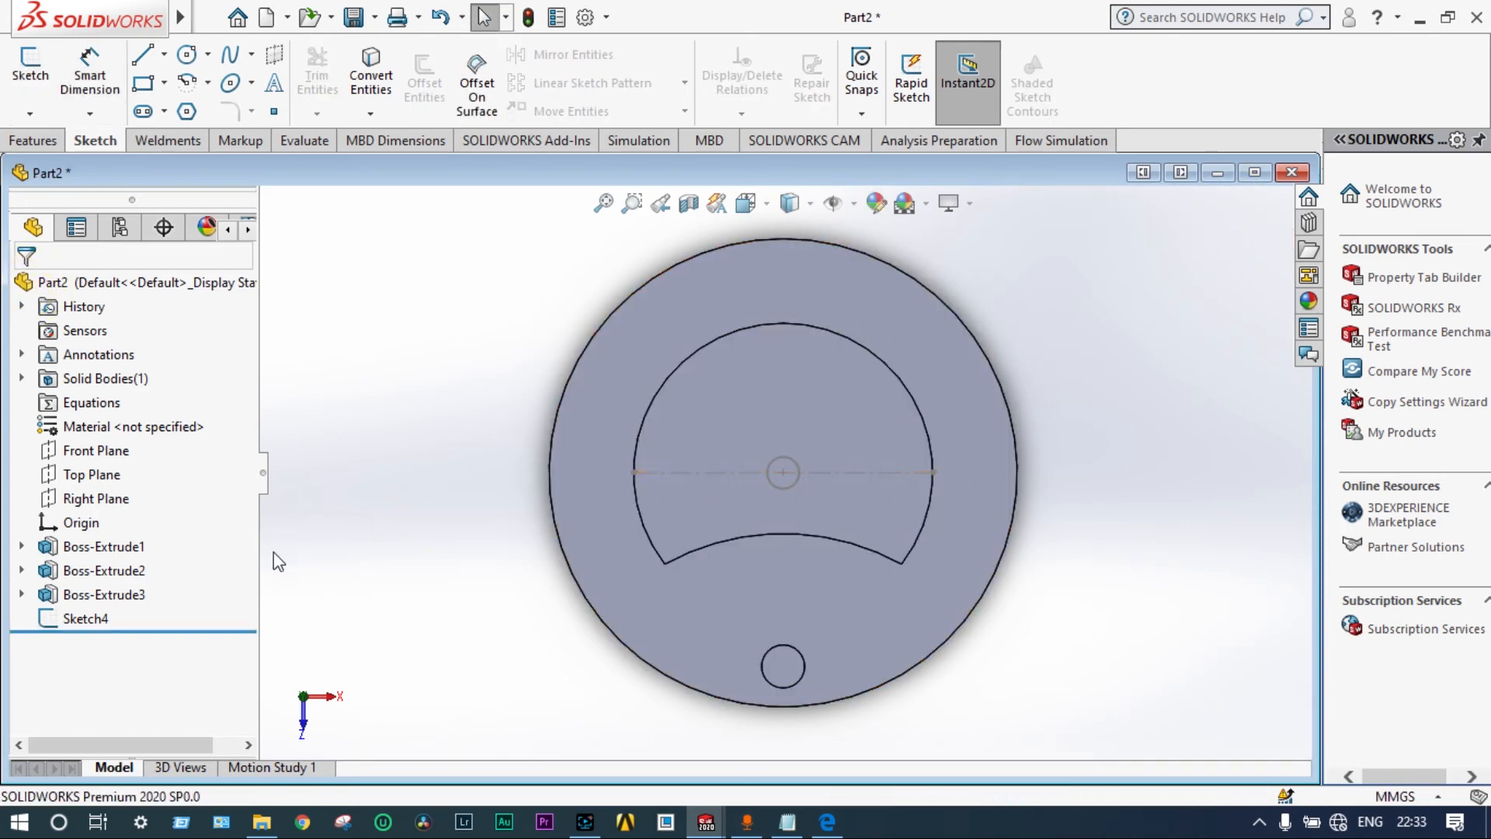
Step: Extrude the 6 mm shaft circle 20 mm outward from the crescent's face with a blind depth, merging the result
{"action": "left_click", "coordinate": [101, 619]}
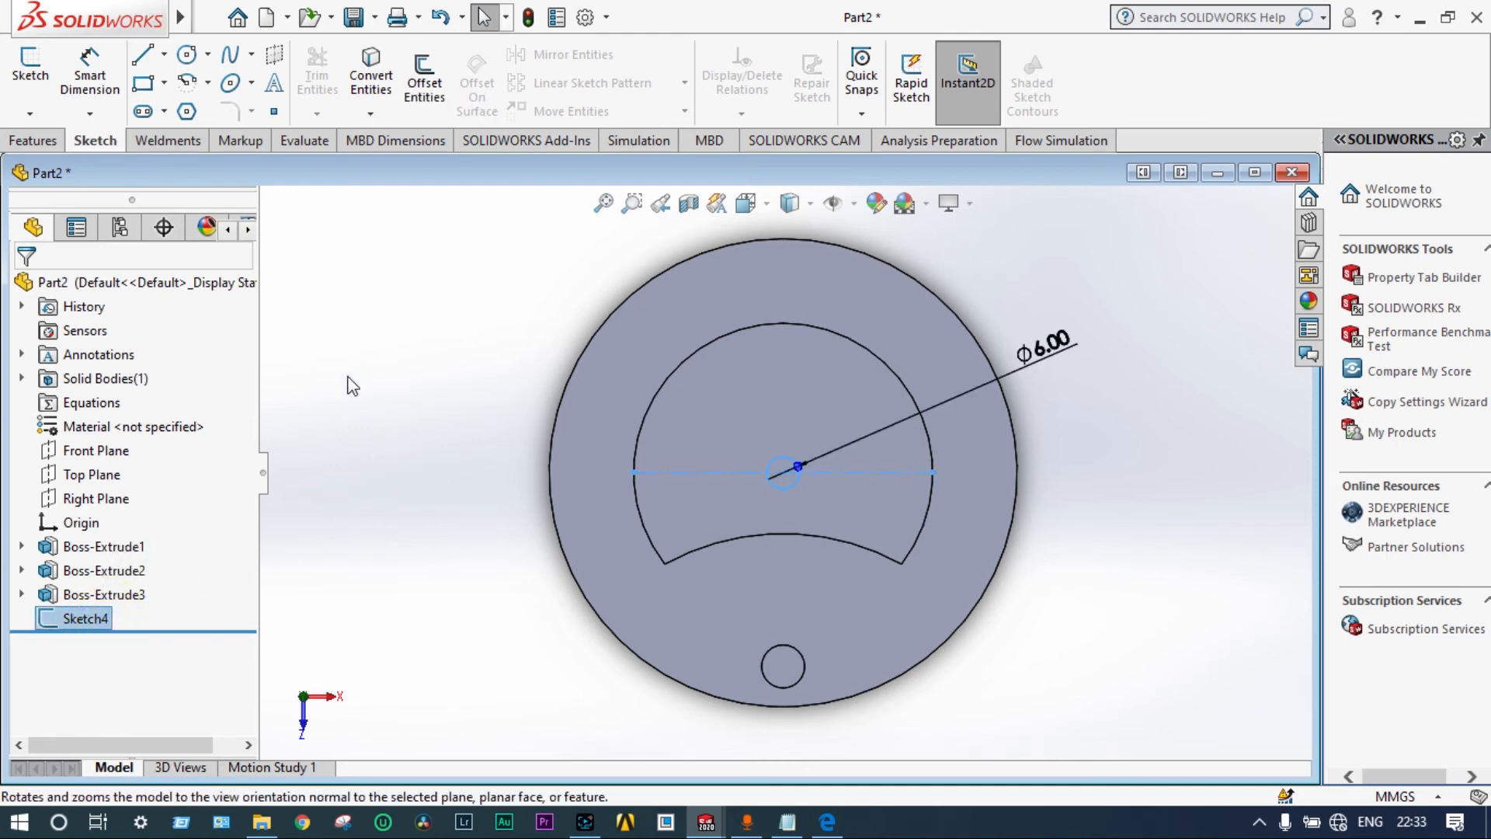
{"action": "left_click", "coordinate": [33, 141]}
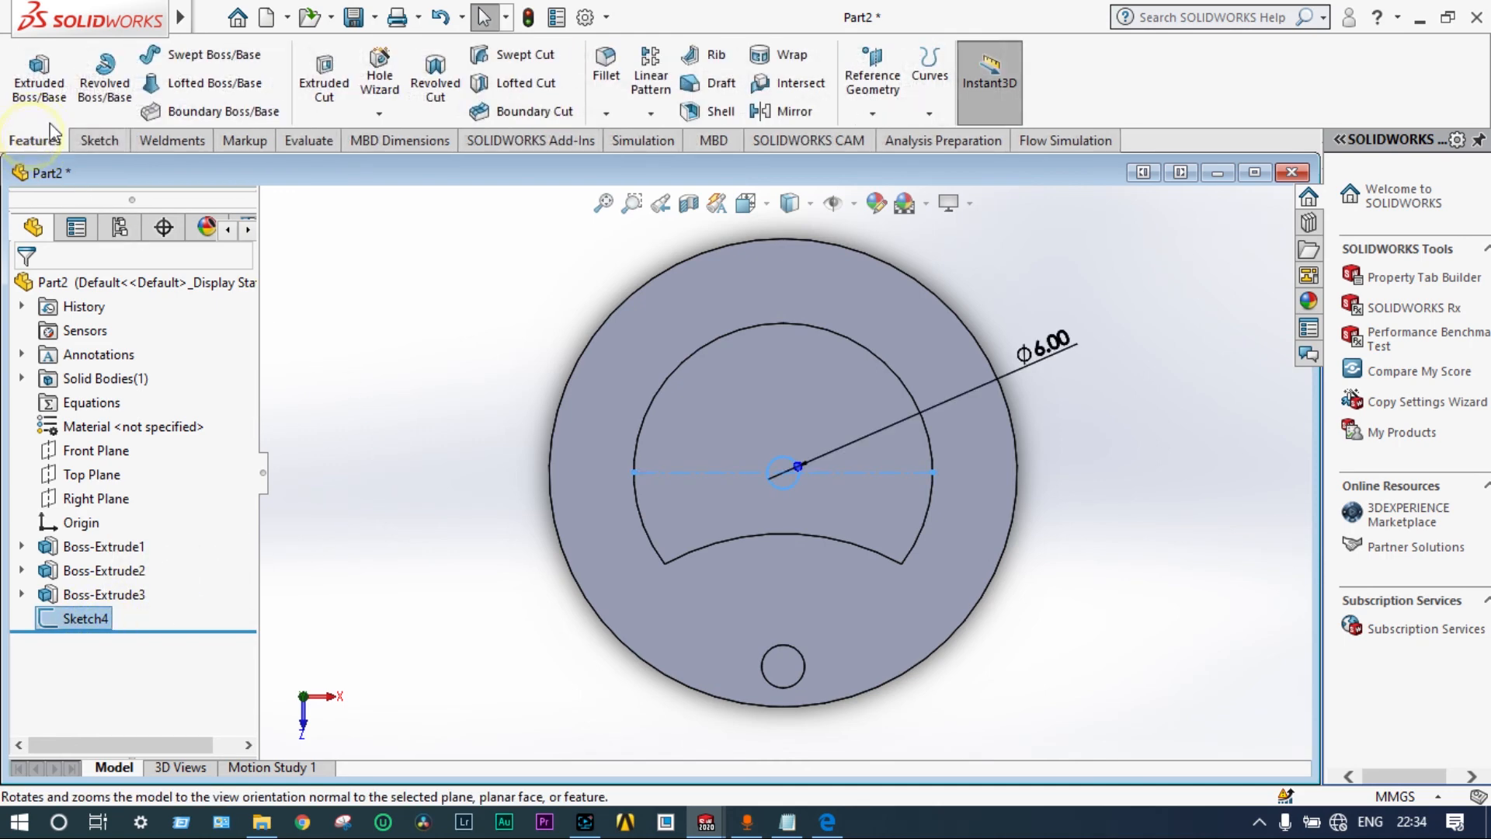
{"action": "left_click", "coordinate": [45, 85]}
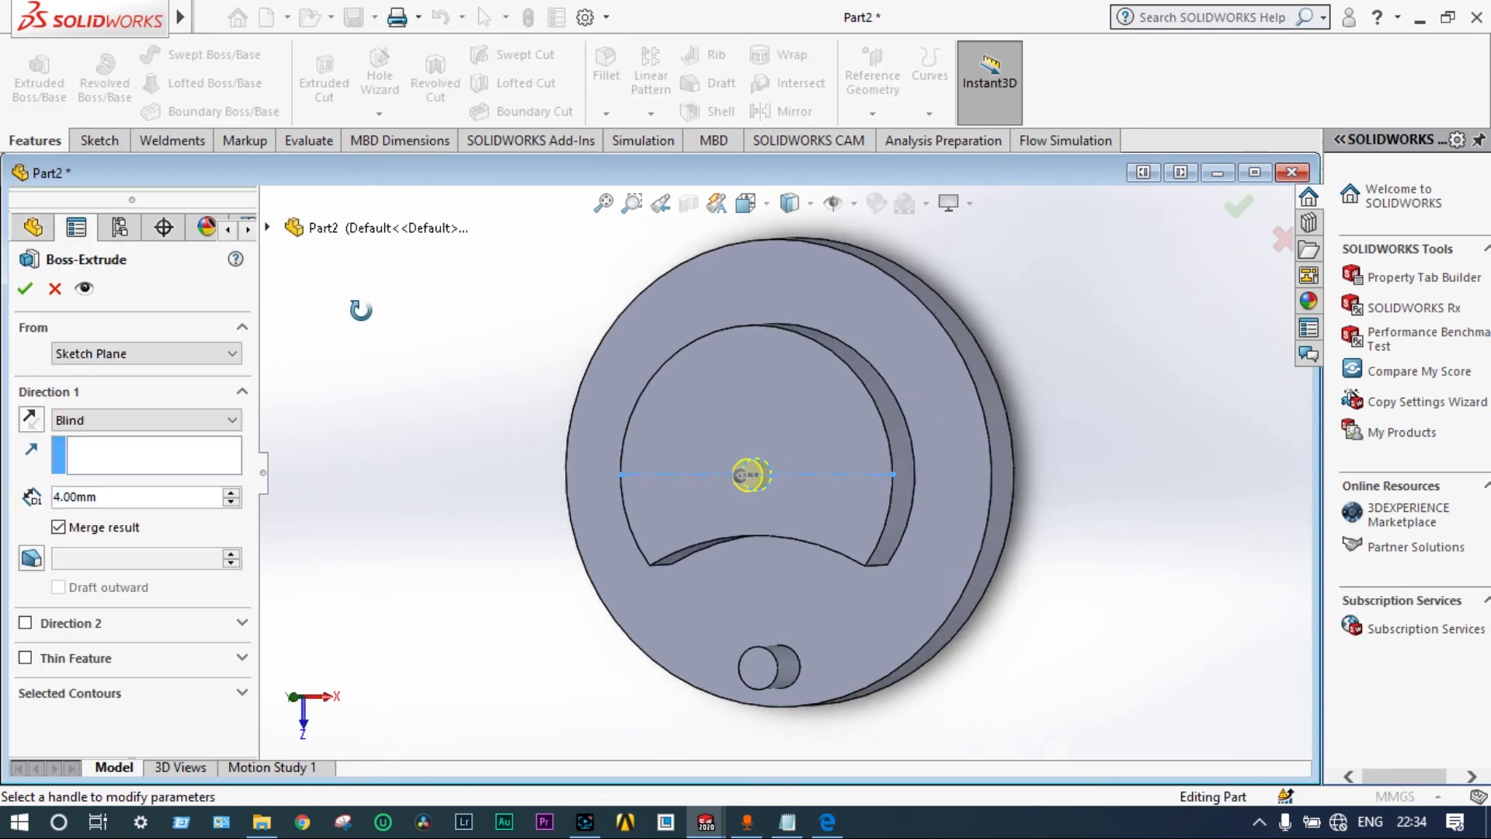
{"action": "left_click", "coordinate": [67, 494]}
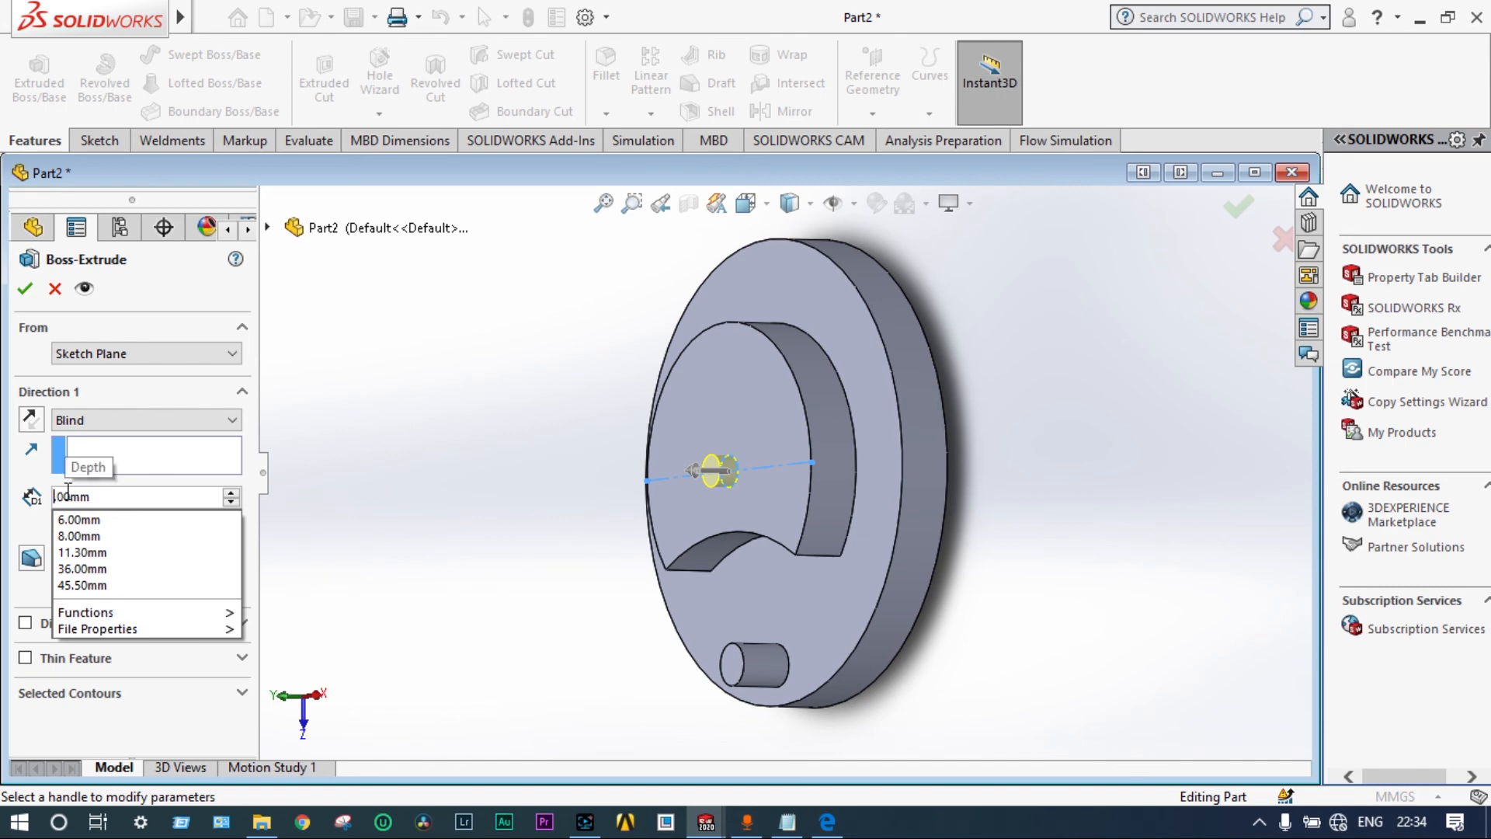
{"action": "type", "text": "0"}
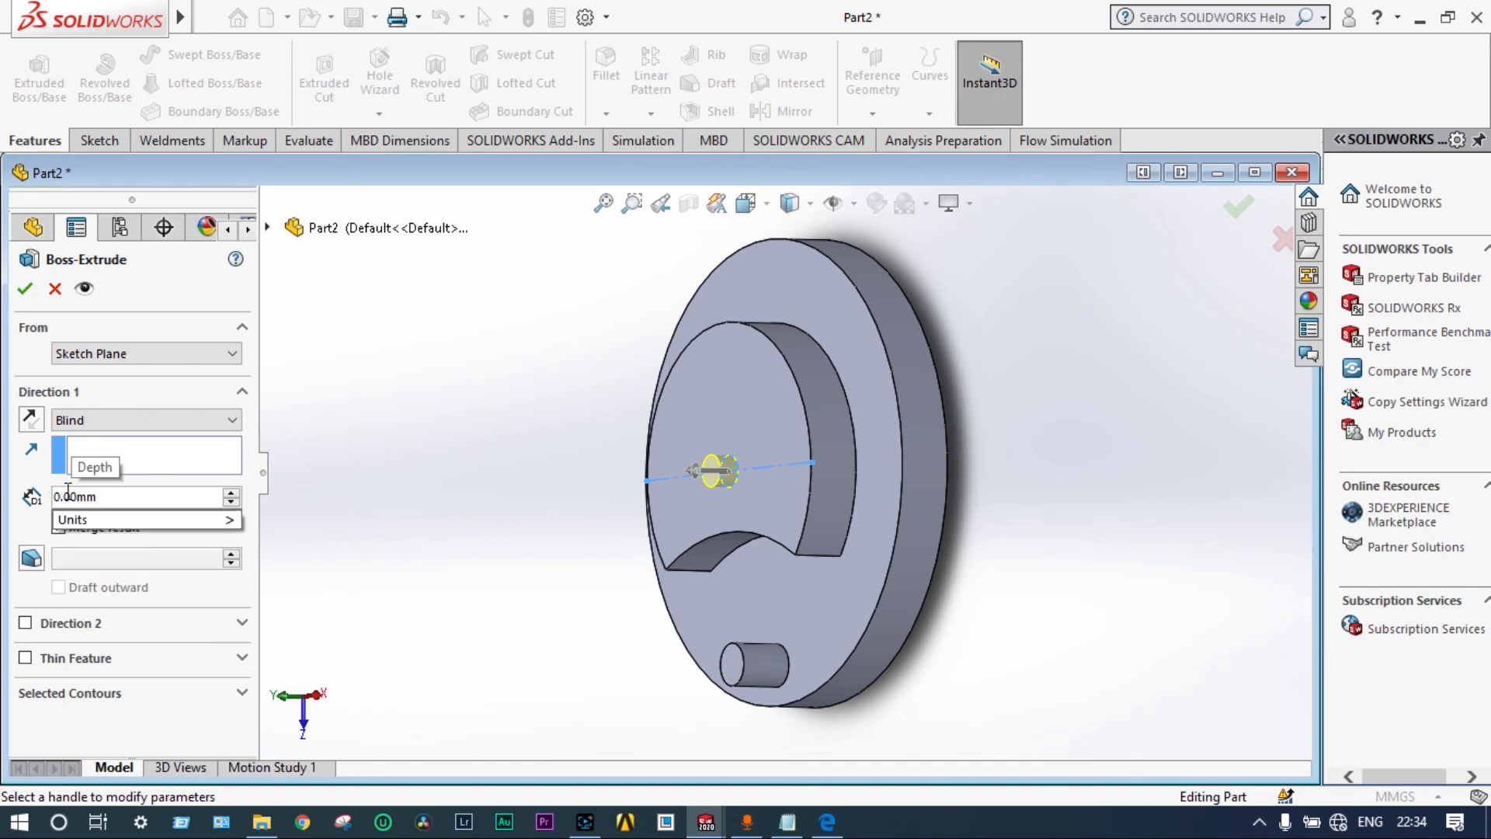
{"action": "key", "text": "BackSpace"}
{"action": "type", "text": "20"}
{"action": "key", "text": "Return"}
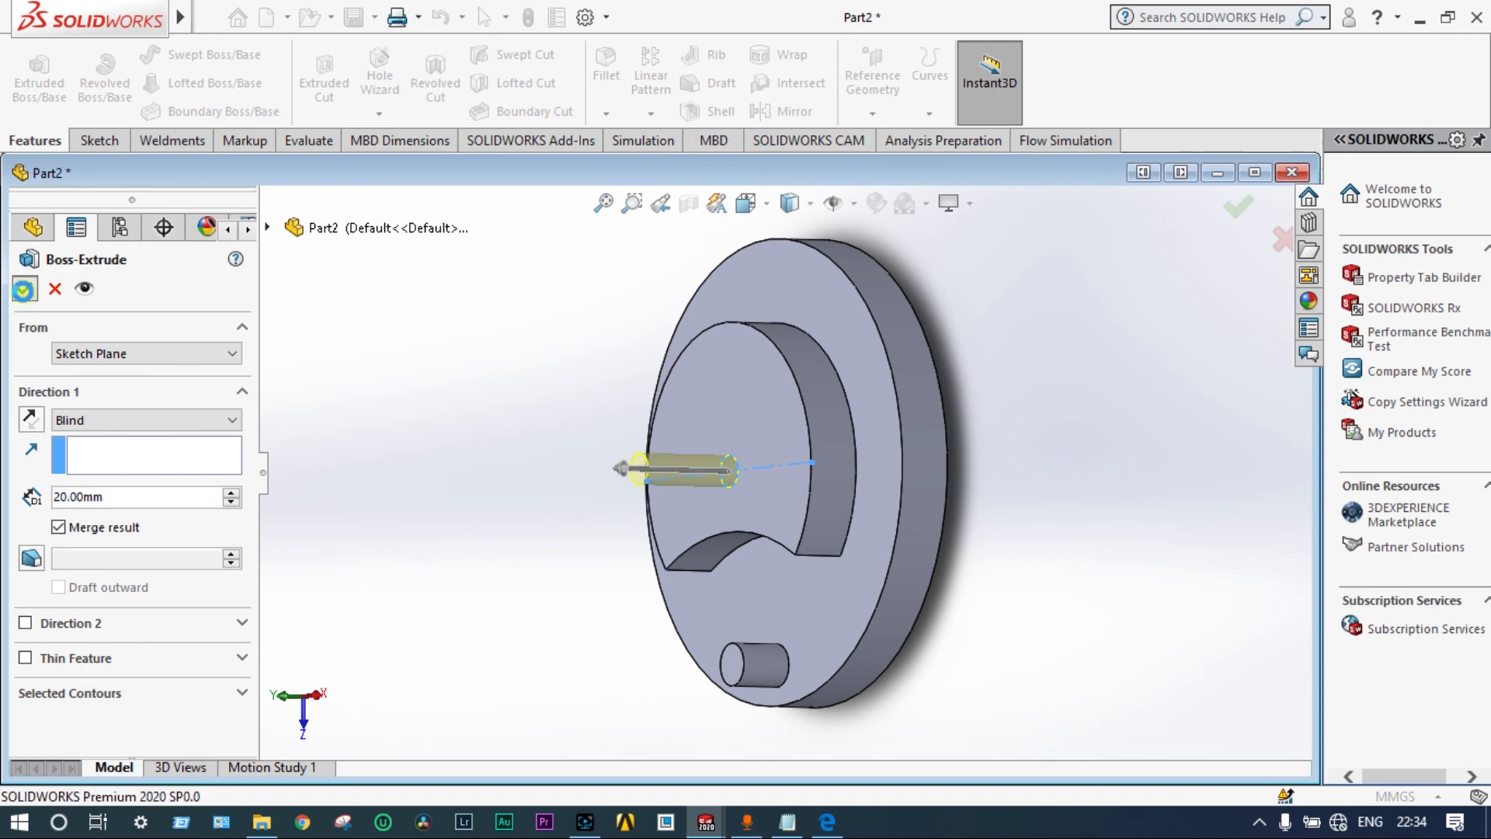
{"action": "left_click", "coordinate": [25, 289]}
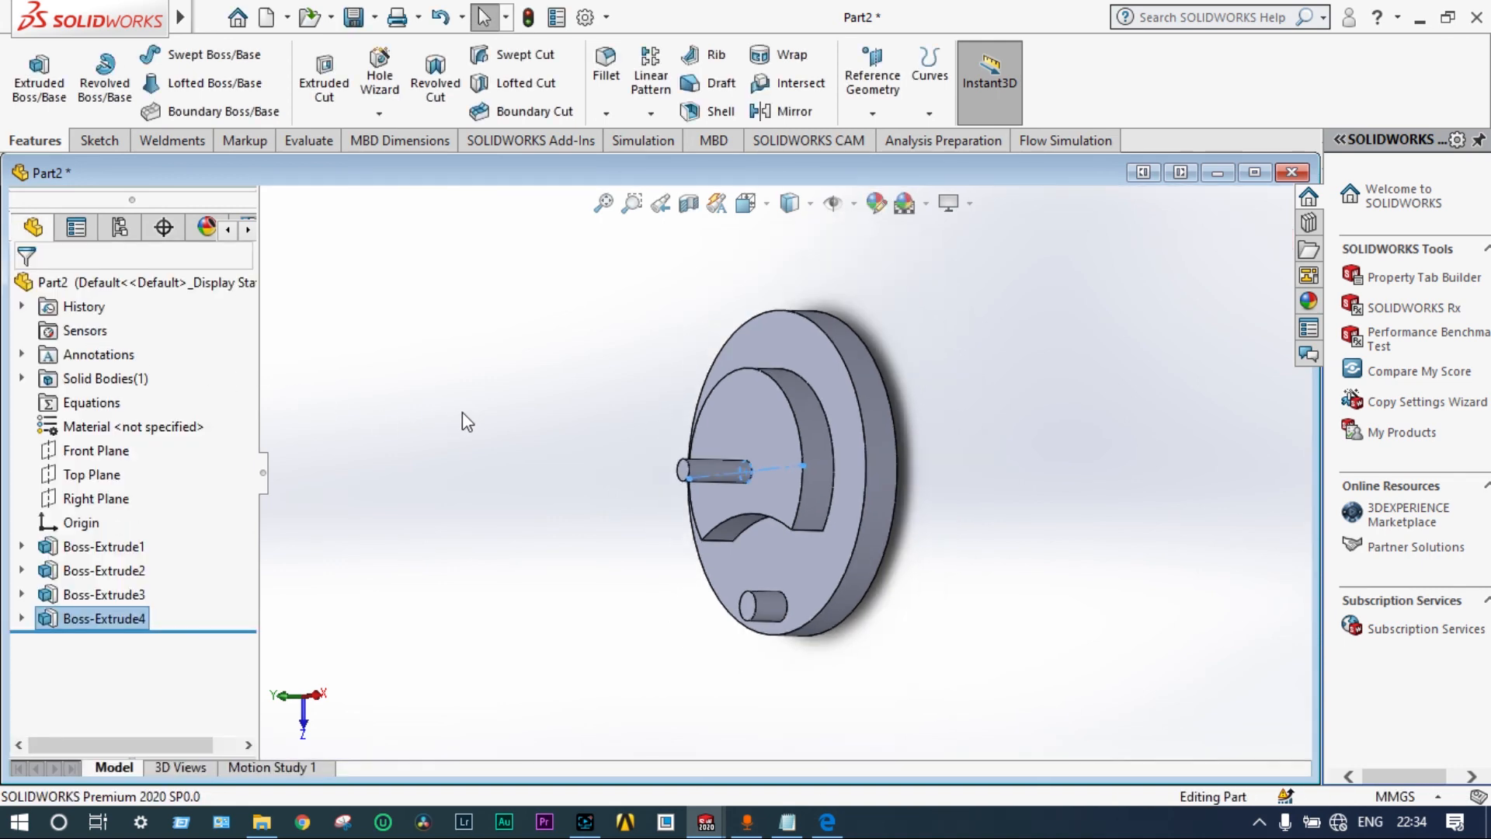
Step: Apply the polished copper appearance from the copper metals to the whole part
{"action": "middle_click_drag", "start_coordinate": [463, 420], "coordinate": [535, 372]}
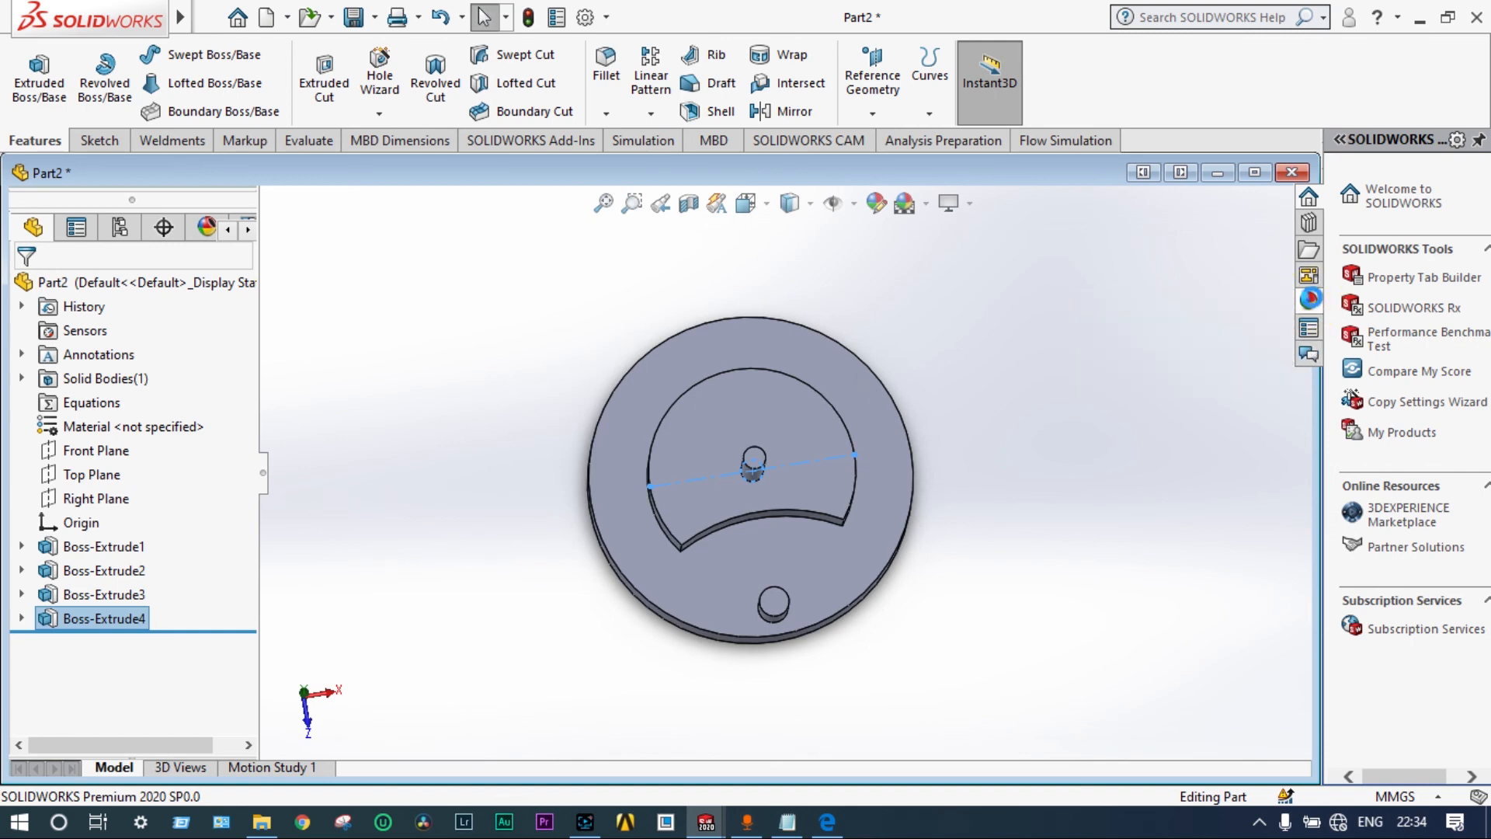
{"action": "left_click", "coordinate": [1310, 301]}
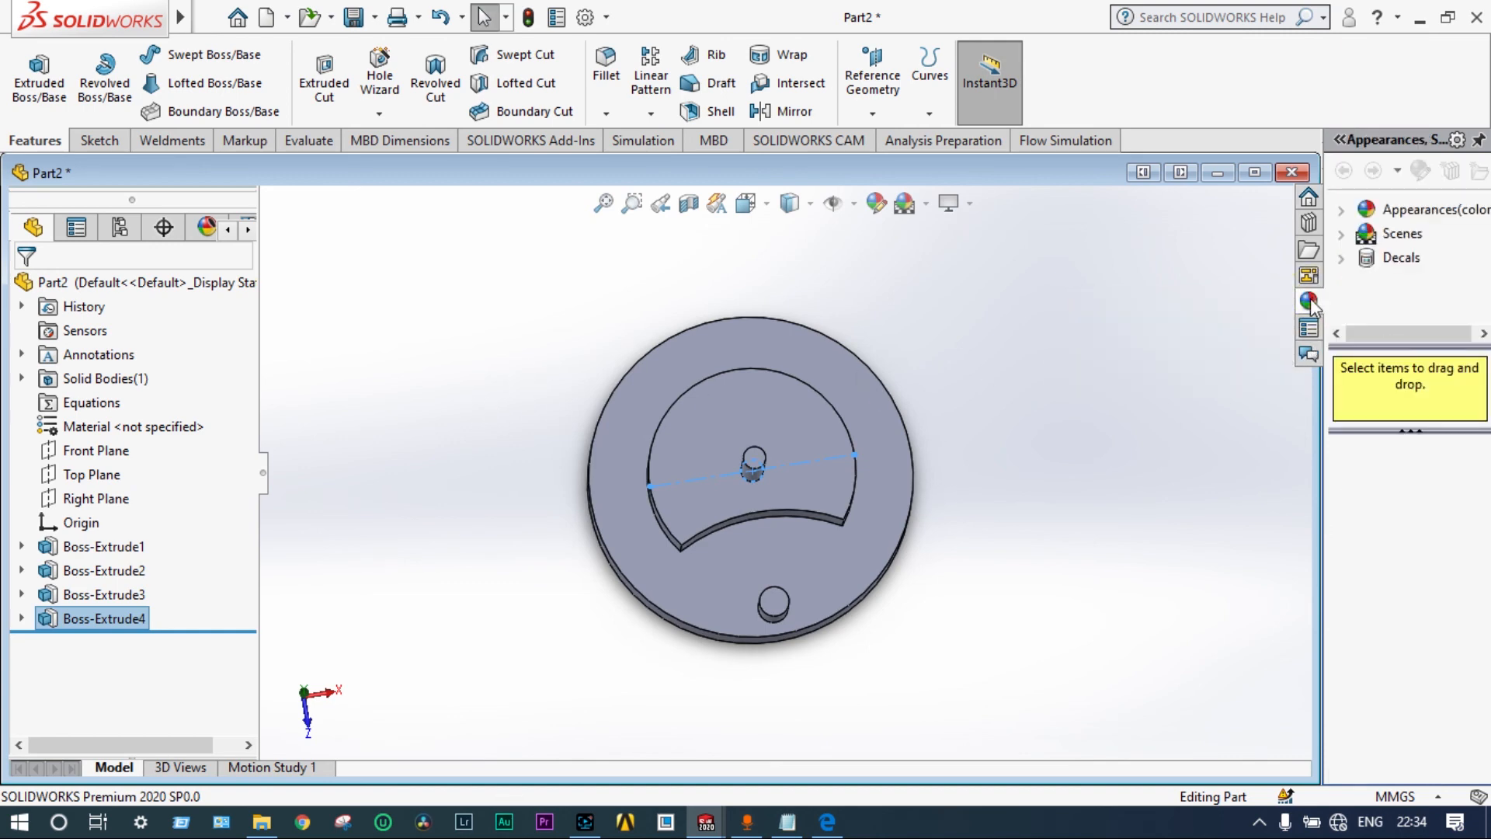
{"action": "left_click", "coordinate": [1346, 212]}
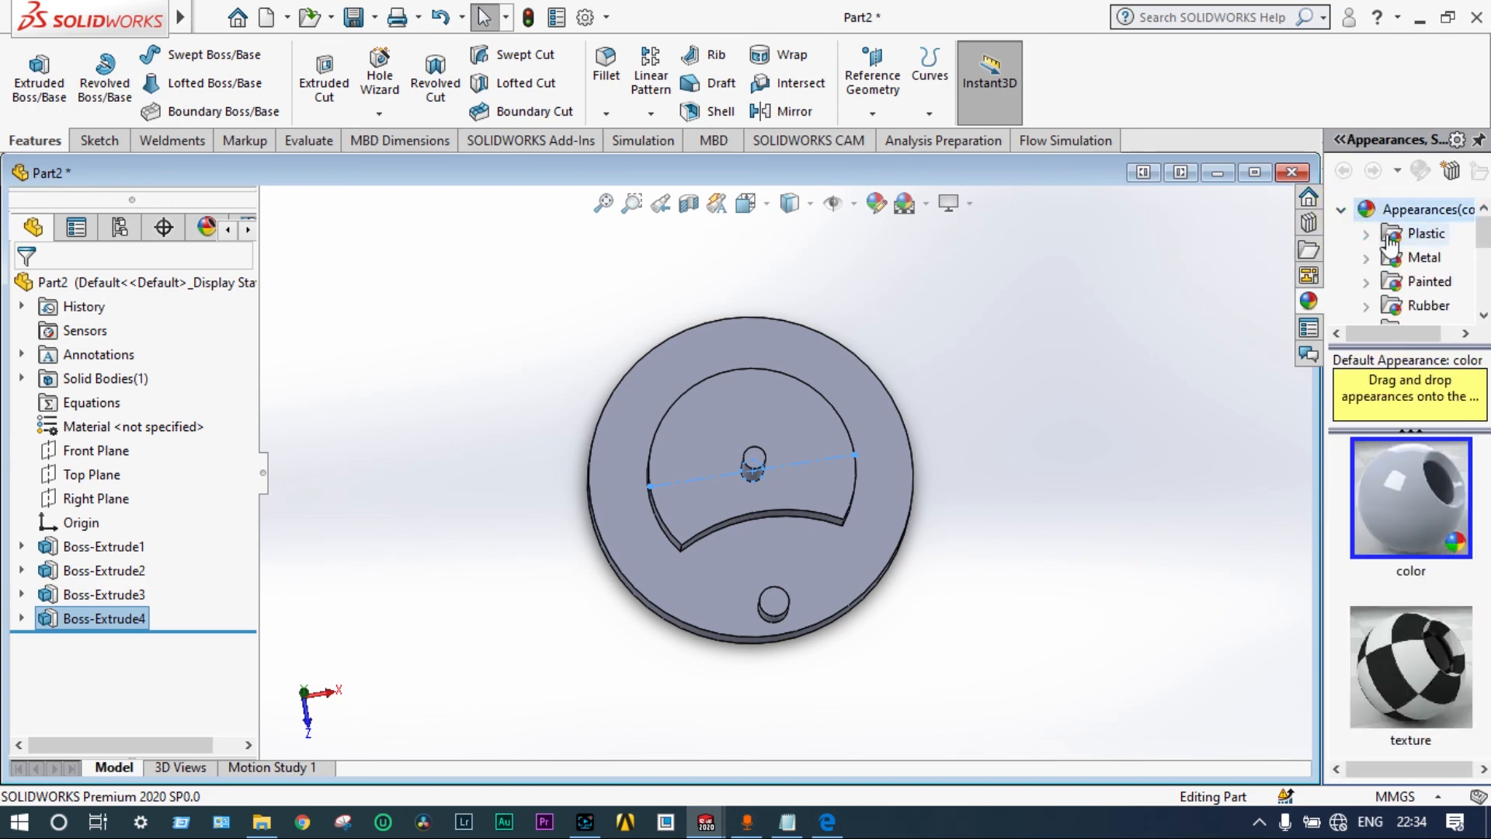
{"action": "left_click_drag", "start_coordinate": [1484, 235], "coordinate": [1484, 243]}
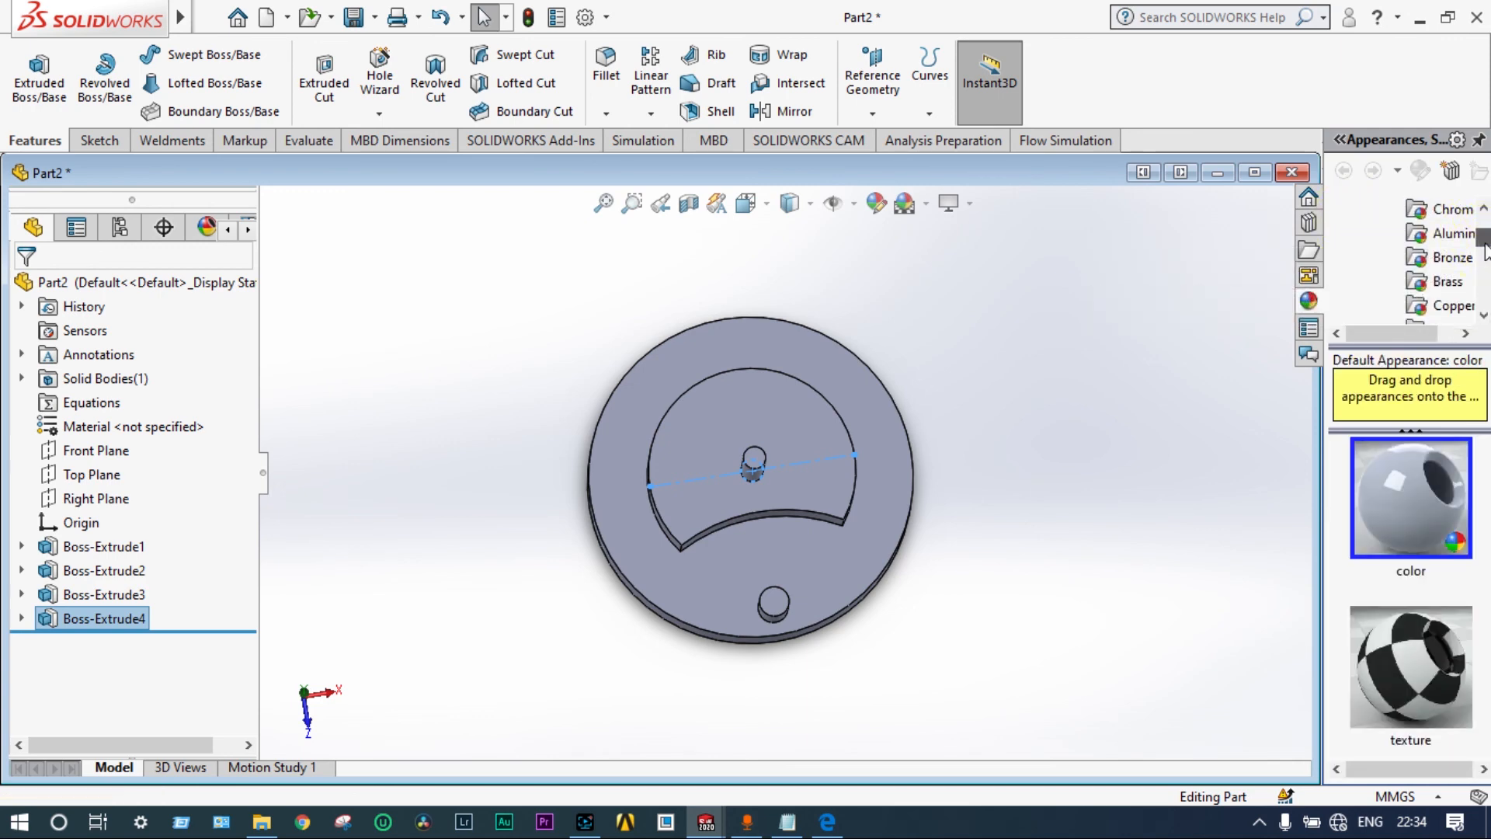
{"action": "left_click", "coordinate": [1454, 307]}
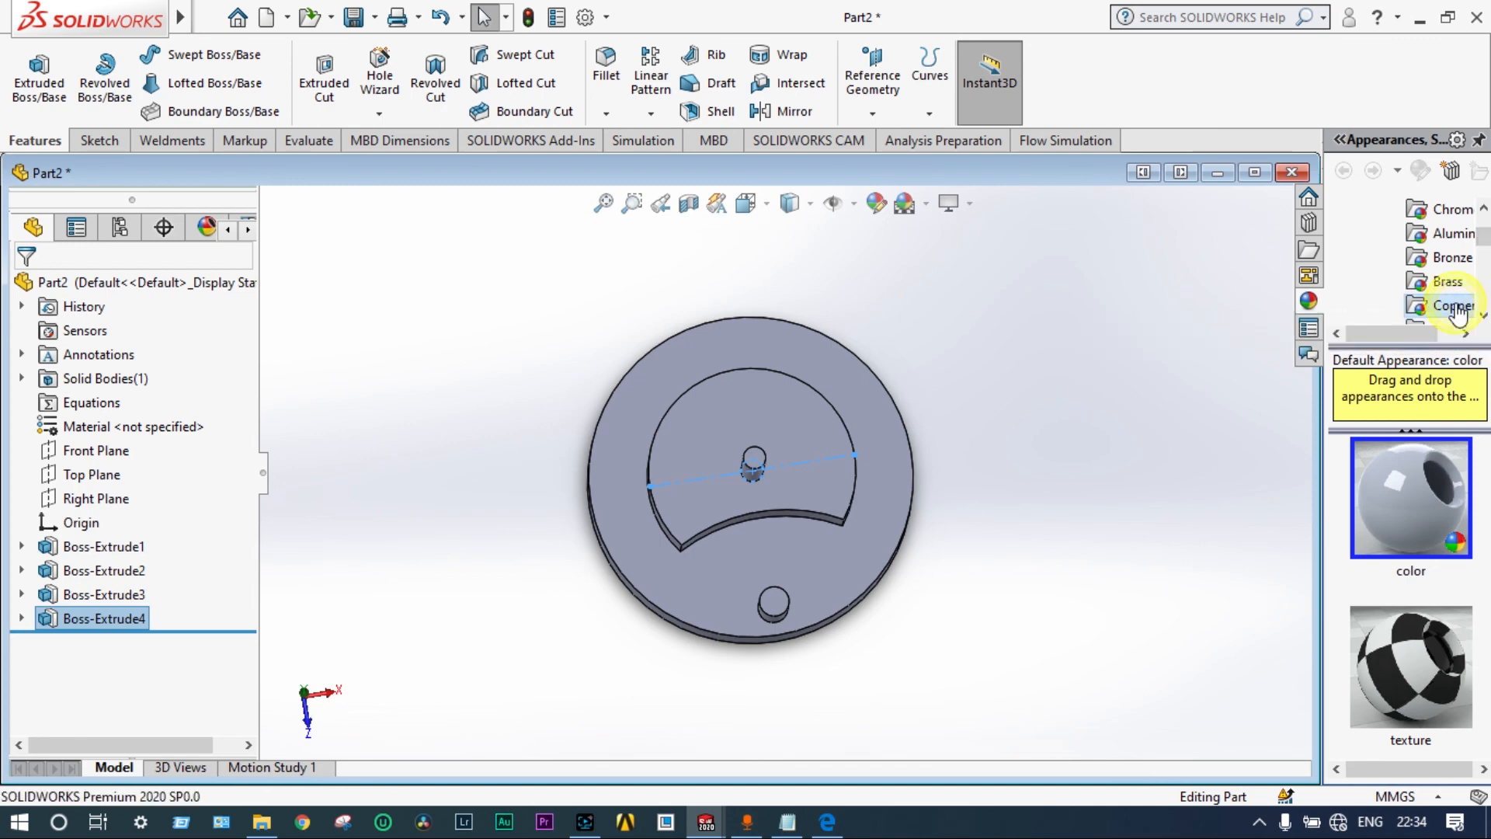
{"action": "left_click_drag", "start_coordinate": [1418, 473], "coordinate": [767, 466]}
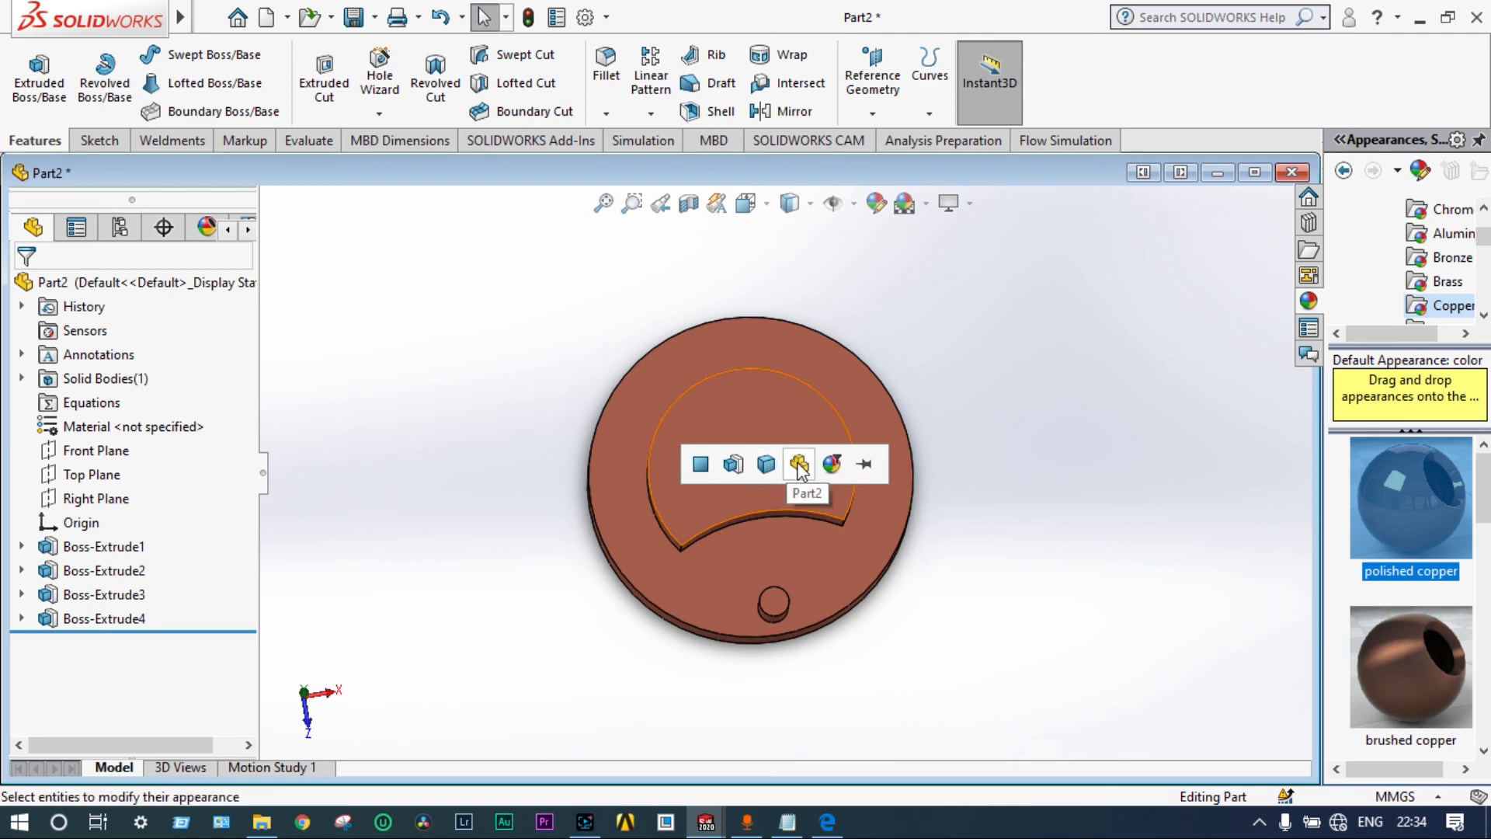
{"action": "left_click", "coordinate": [797, 463]}
{"action": "middle_click_drag", "start_coordinate": [1001, 398], "coordinate": [916, 299]}
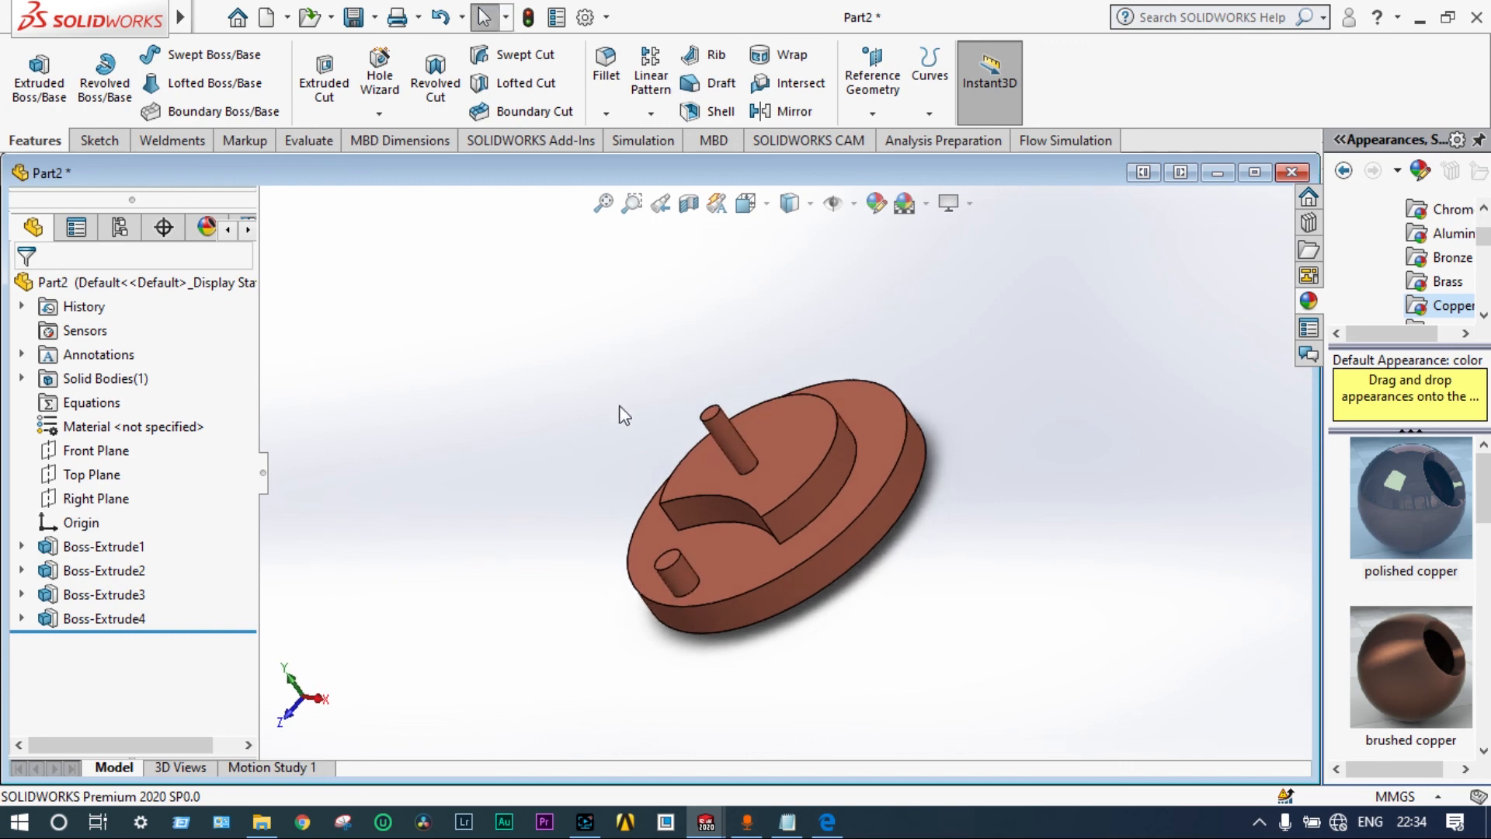
{"action": "middle_click_drag", "start_coordinate": [607, 434], "coordinate": [602, 535]}
{"action": "scroll", "coordinate": [594, 509], "scroll_direction": "down", "scroll_amount": 3}
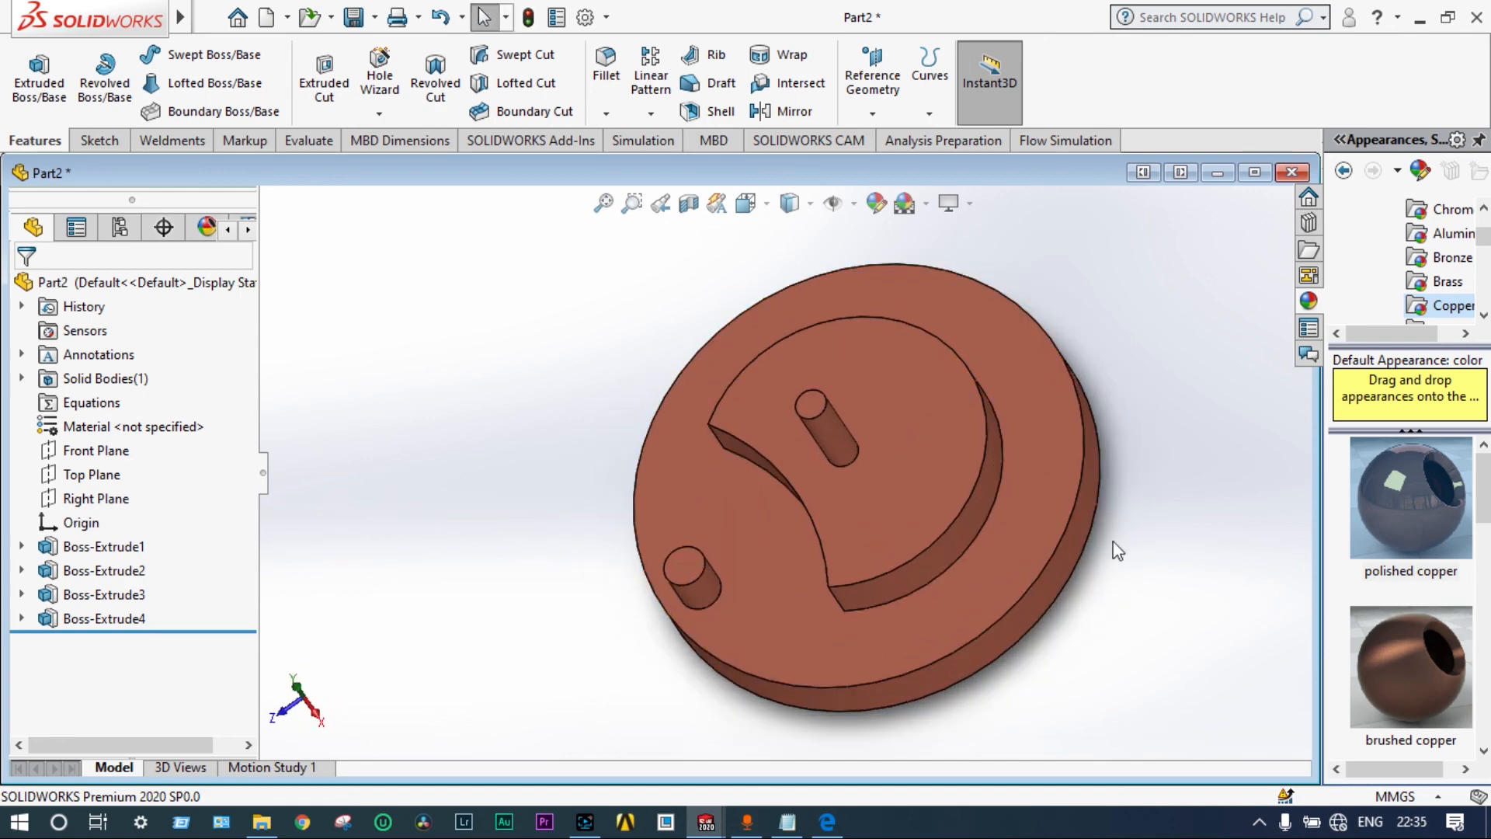